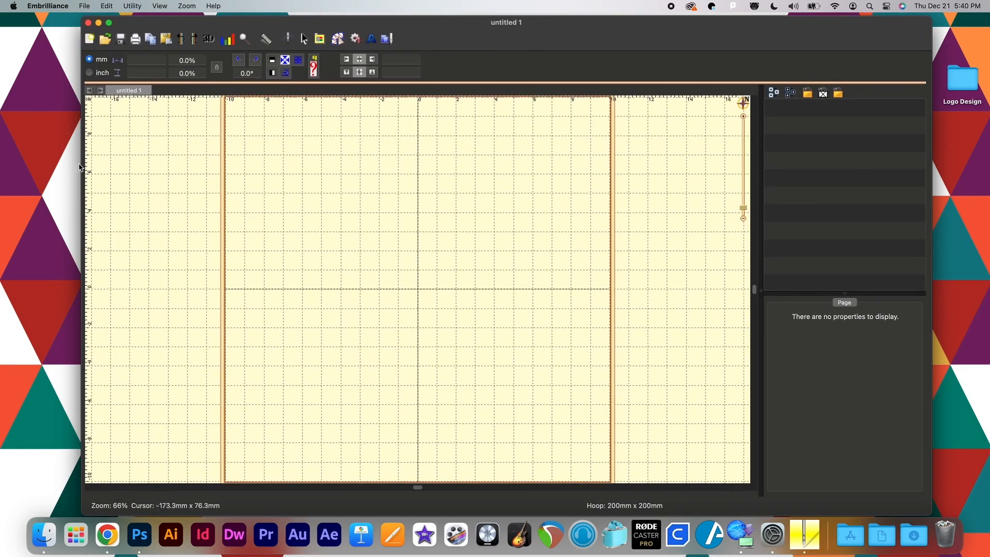
Save the working file to the Desktop as "Embroidery Logo Design"
left_click_drag(81, 165, 6, 166)
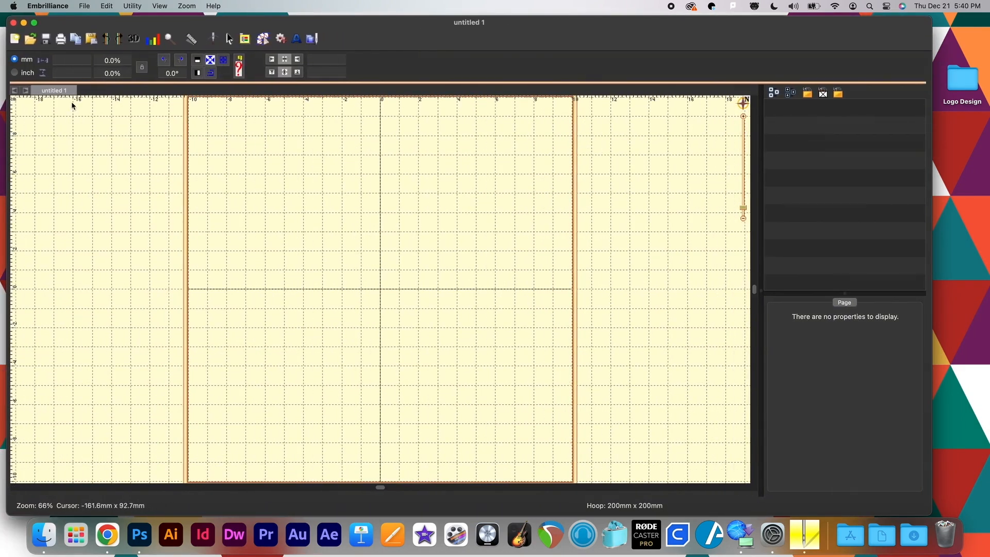
left_click(84, 7)
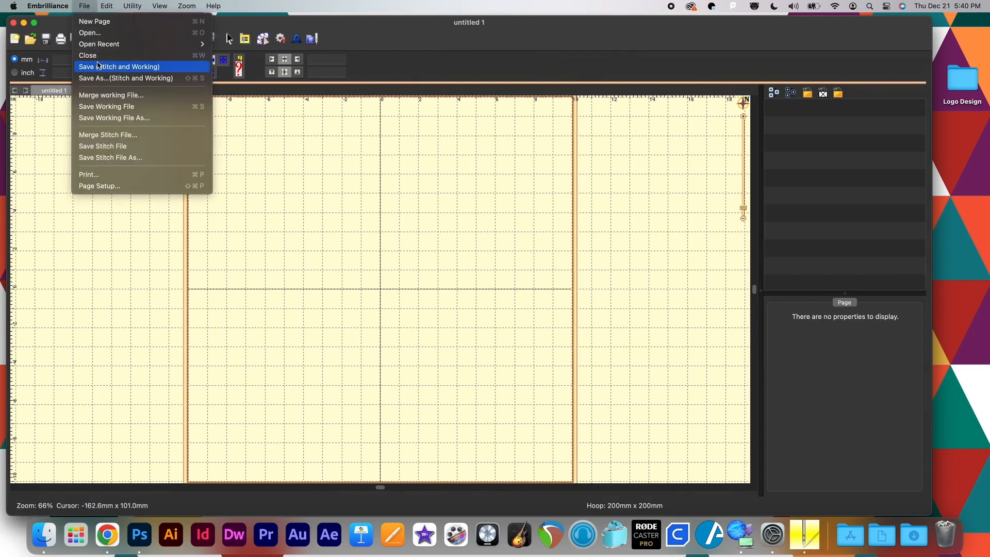
left_click(115, 112)
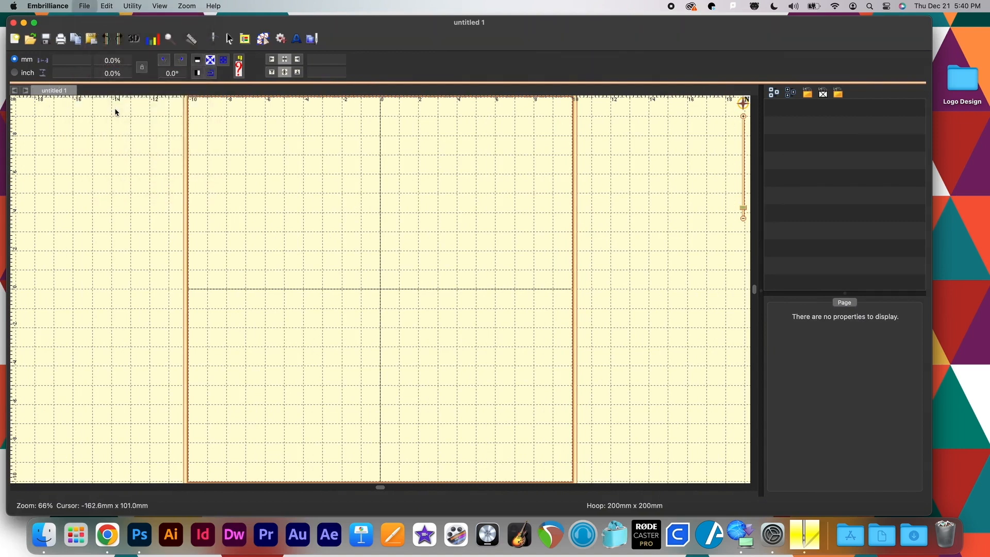
left_click(476, 183)
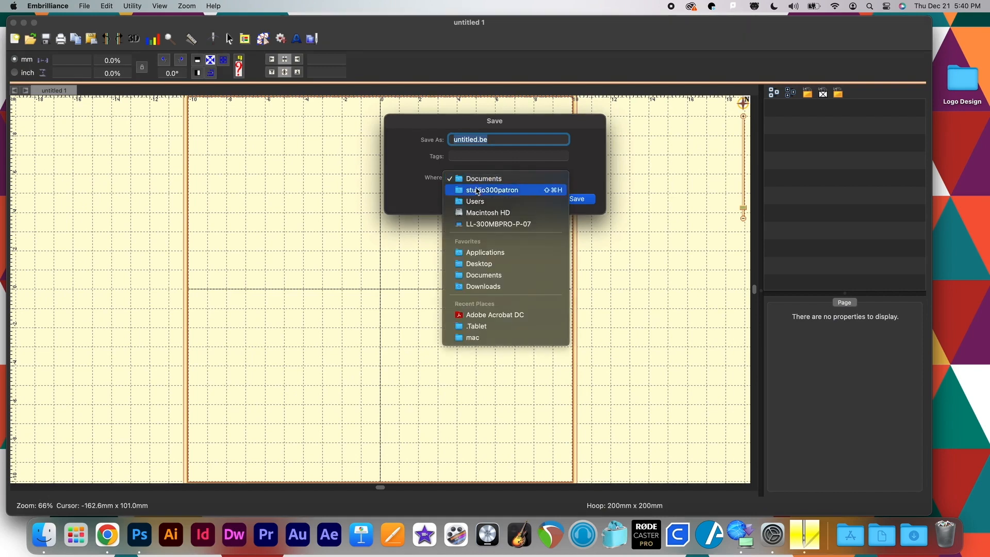
left_click(501, 264)
type("Emb")
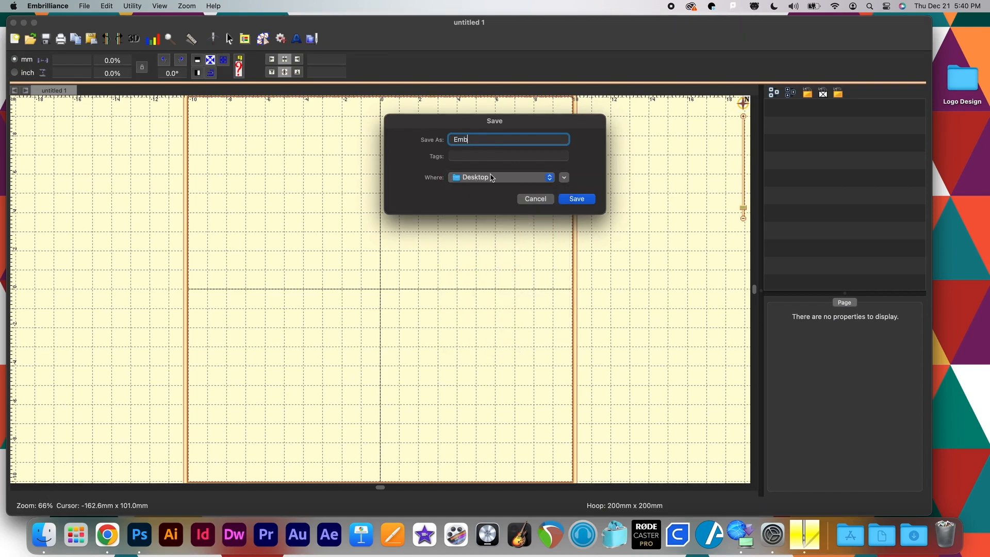
type("roidery Logo Design")
left_click(576, 198)
left_click(989, 138)
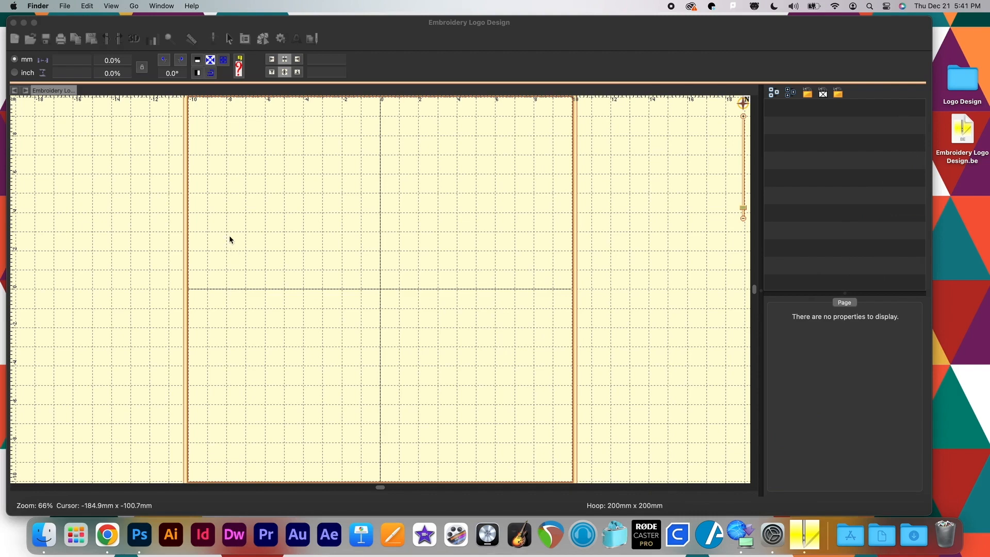
left_click(155, 133)
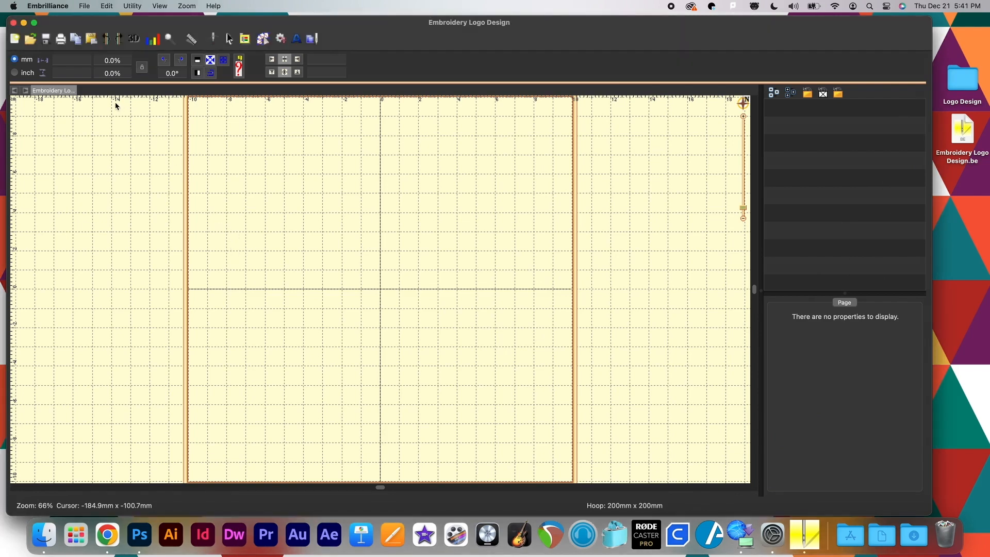
Switch to create mode and import the image "New Logo_Transparent Text.png" from the Logo Design folder on the Desktop
left_click(263, 40)
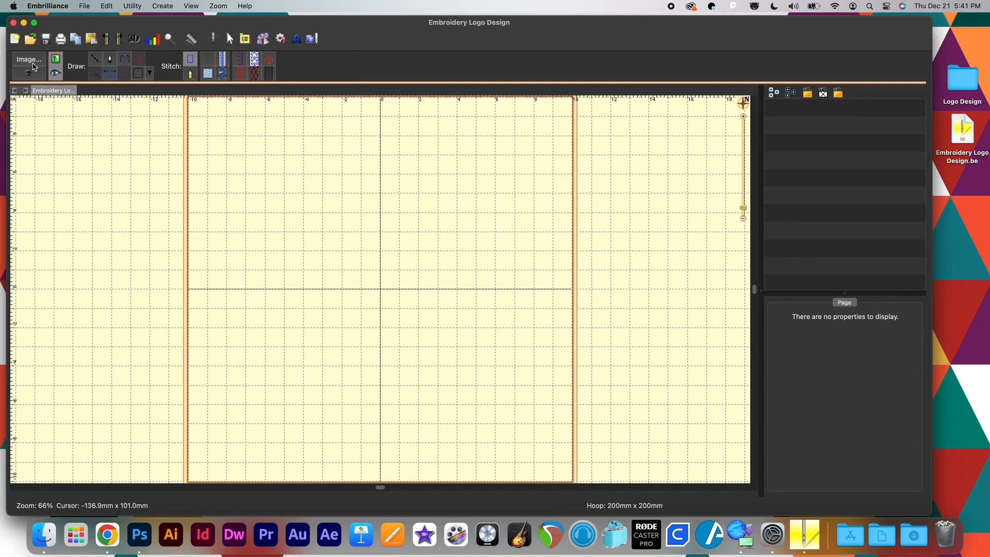
left_click(33, 66)
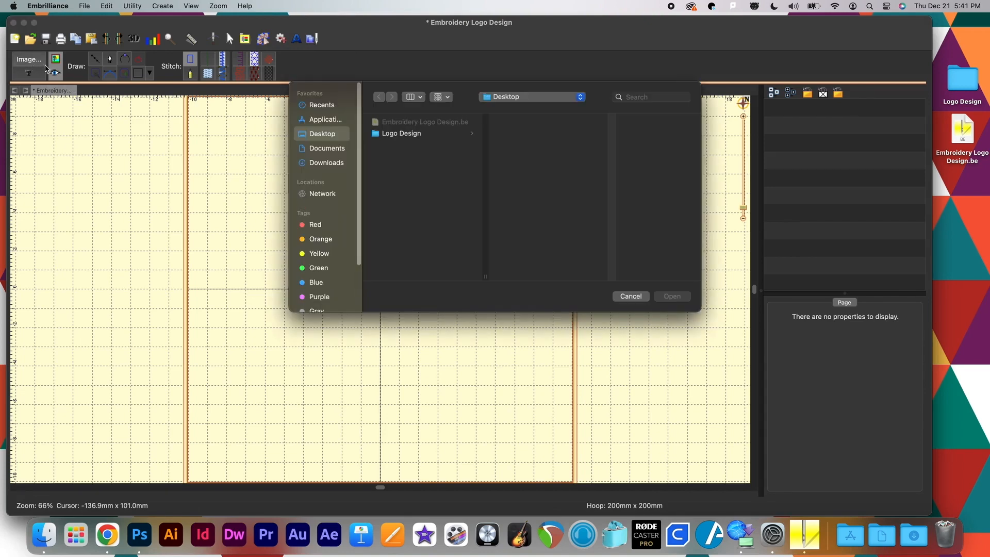
left_click(400, 134)
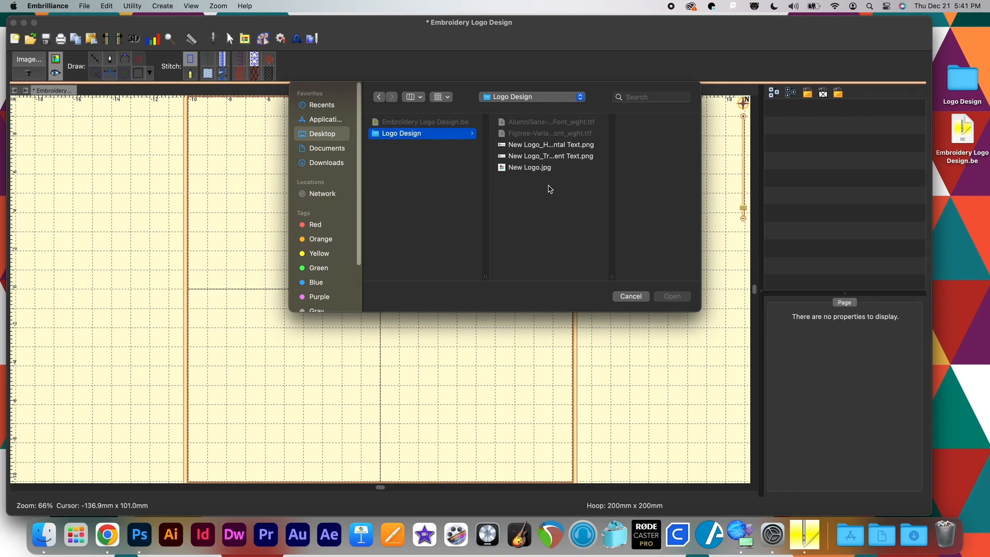
left_click(564, 157)
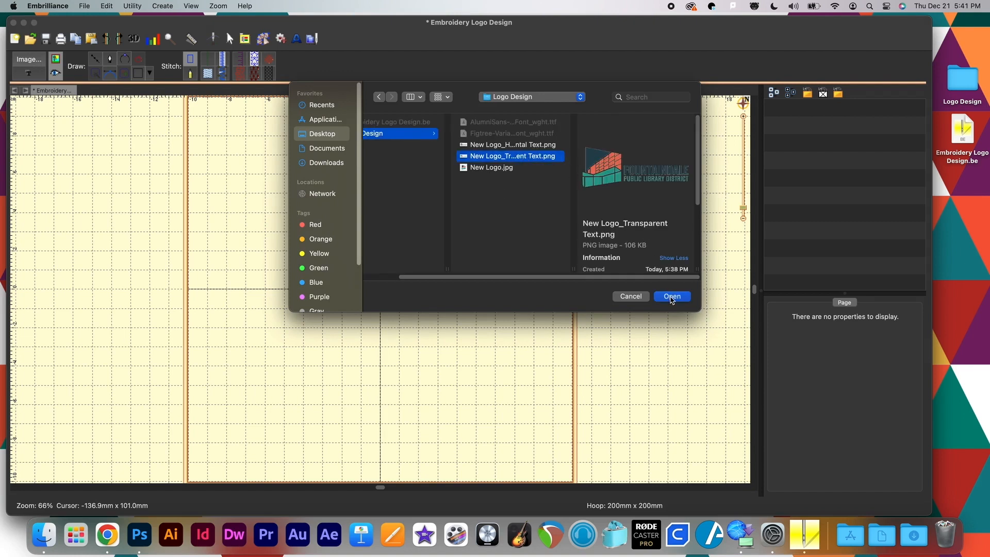
left_click(672, 297)
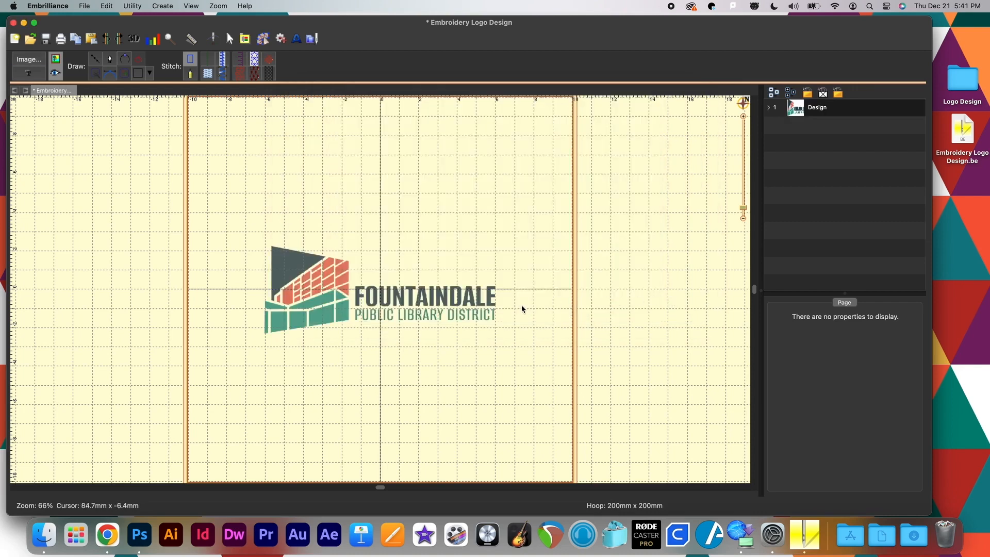
Try stretching the logo image horizontally and enlarging it from a corner, undoing each resize
left_click(456, 311)
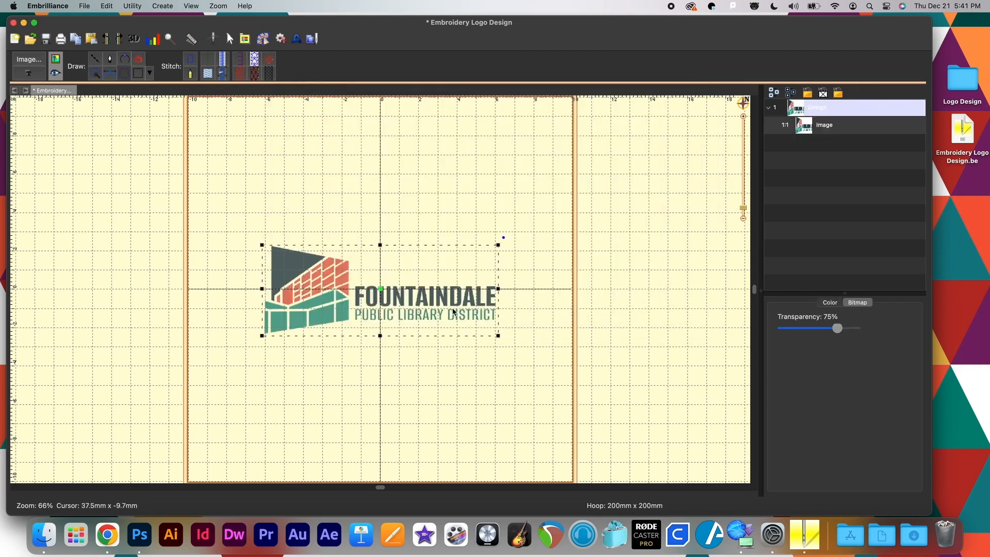
left_click_drag(262, 288, 237, 288)
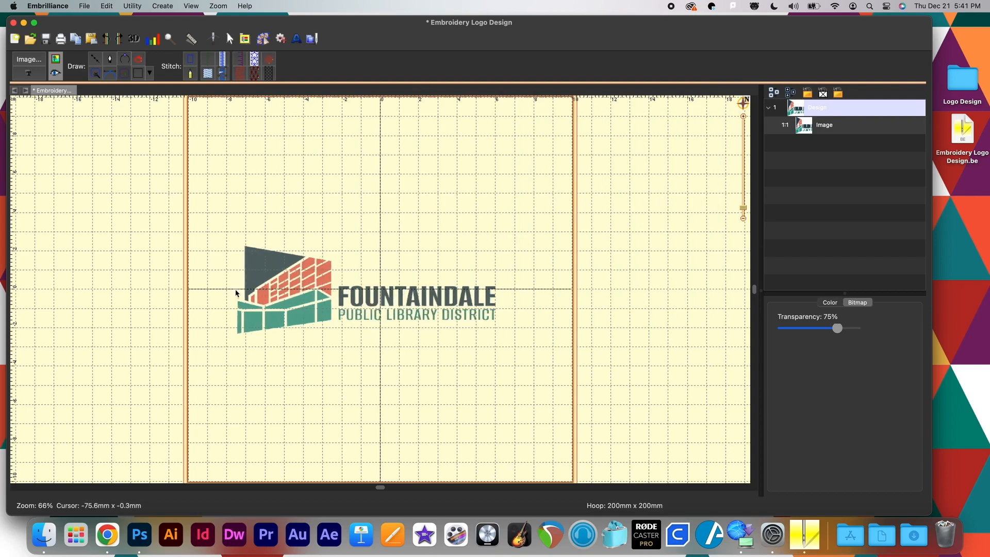
key("super+z")
left_click(278, 264)
left_click_drag(262, 245, 228, 219)
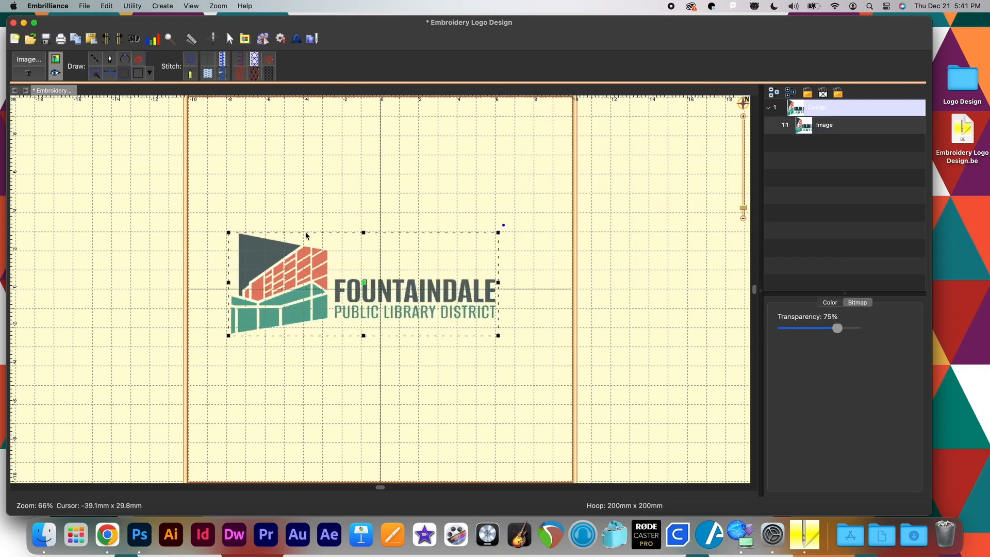
key("super+z")
Try moving the logo image away from the hoop's center, and undo the move
left_click(368, 310)
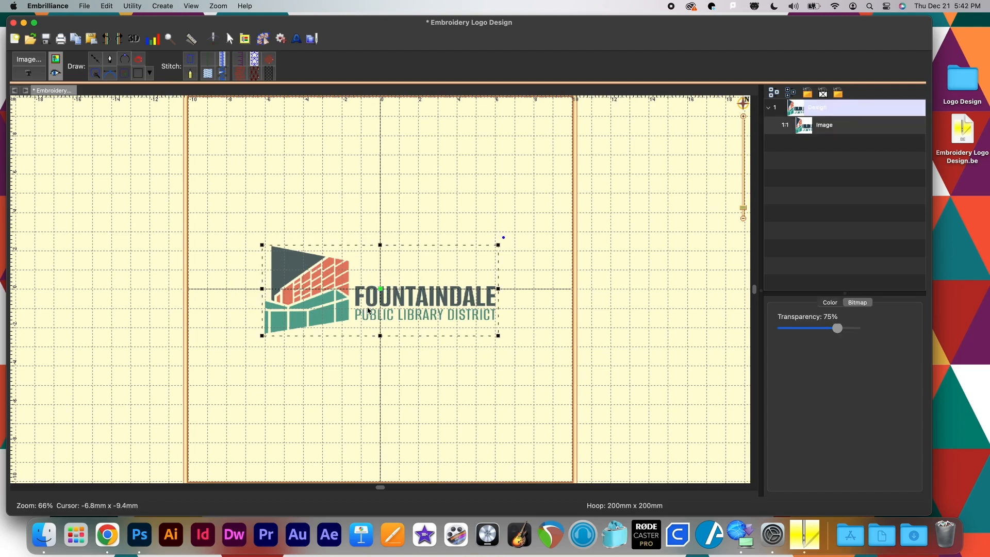
left_click_drag(353, 315, 382, 292)
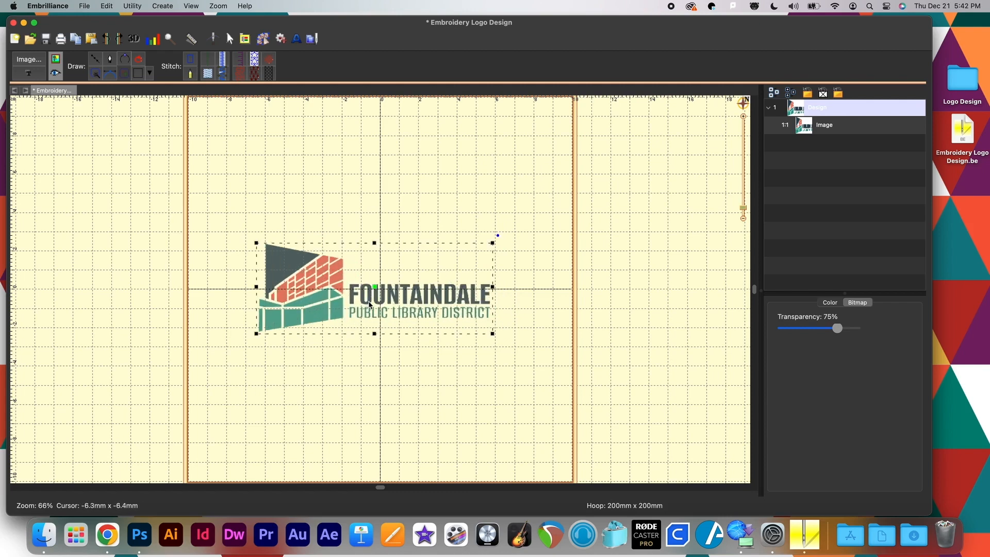
key("super+z")
key("super+z")
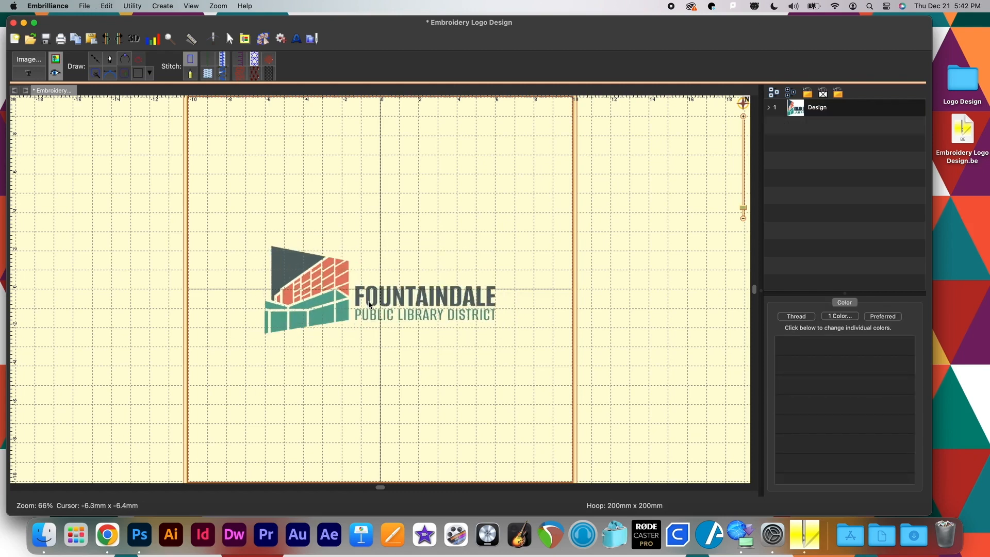
Switch the measurement units to inches and set the logo image's width to 4 1/8 inches
left_click(370, 305)
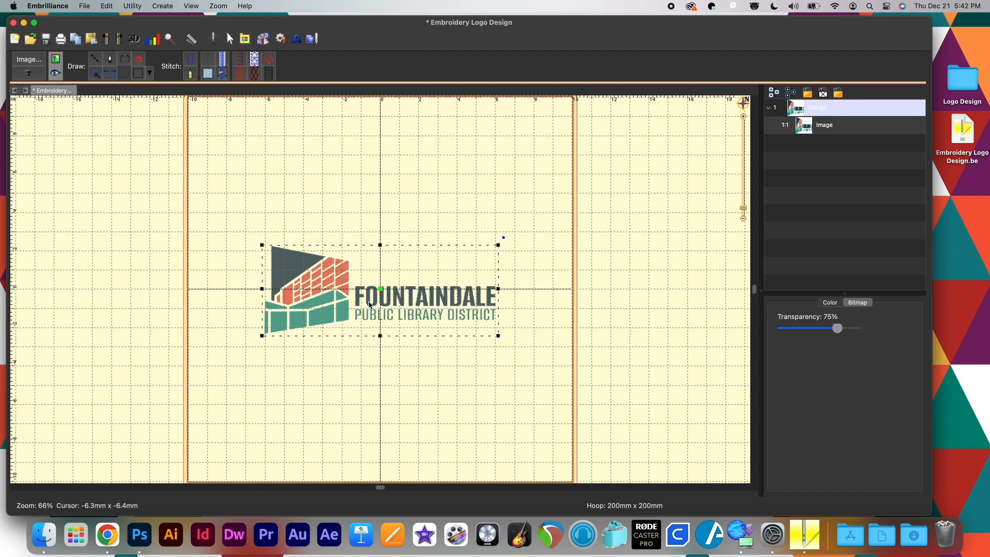
left_click(261, 40)
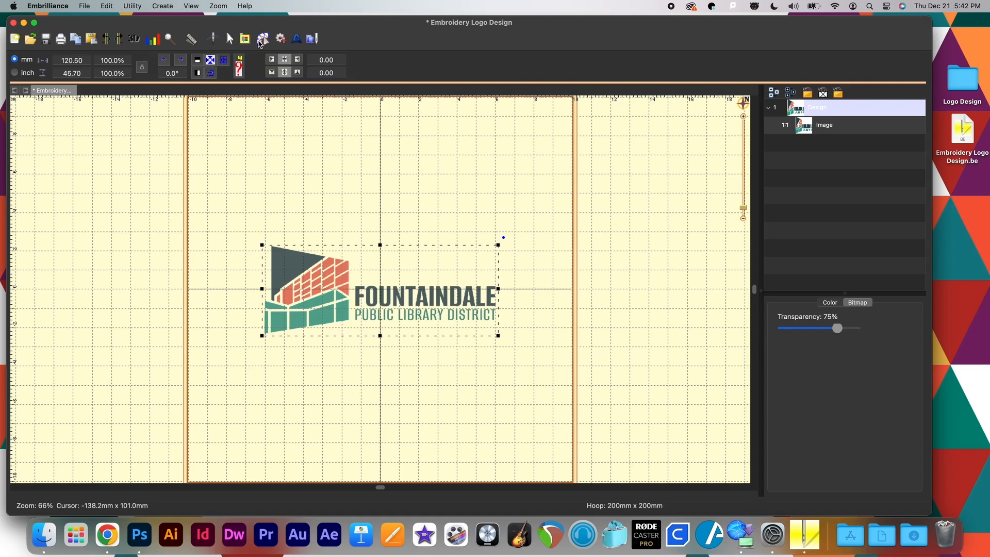
left_click(15, 73)
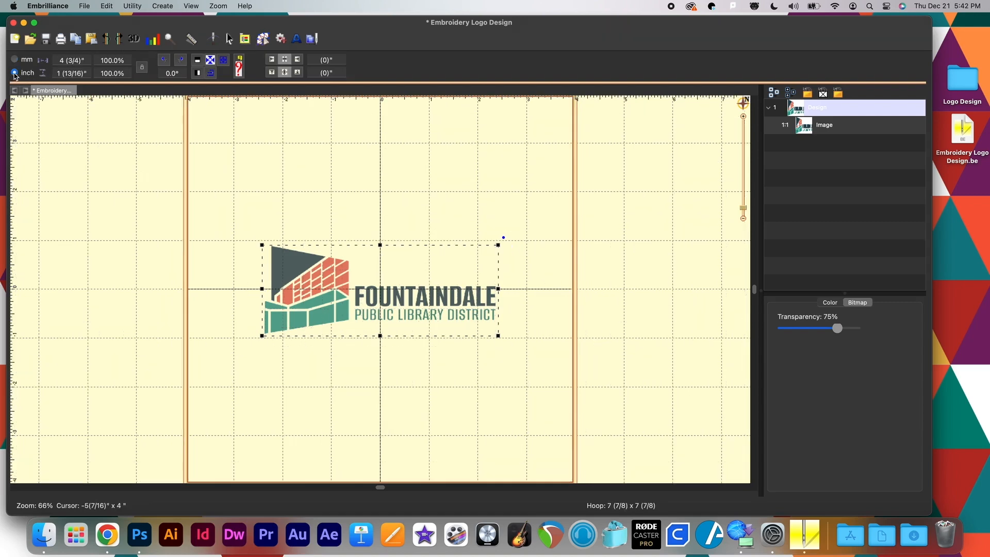
left_click(77, 61)
type("1/8")
key("Return")
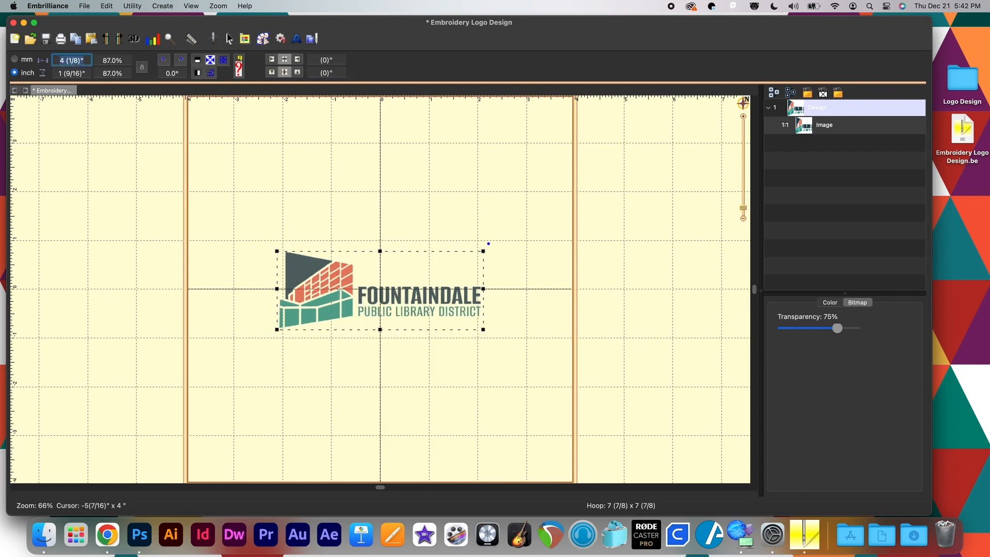
left_click(405, 361)
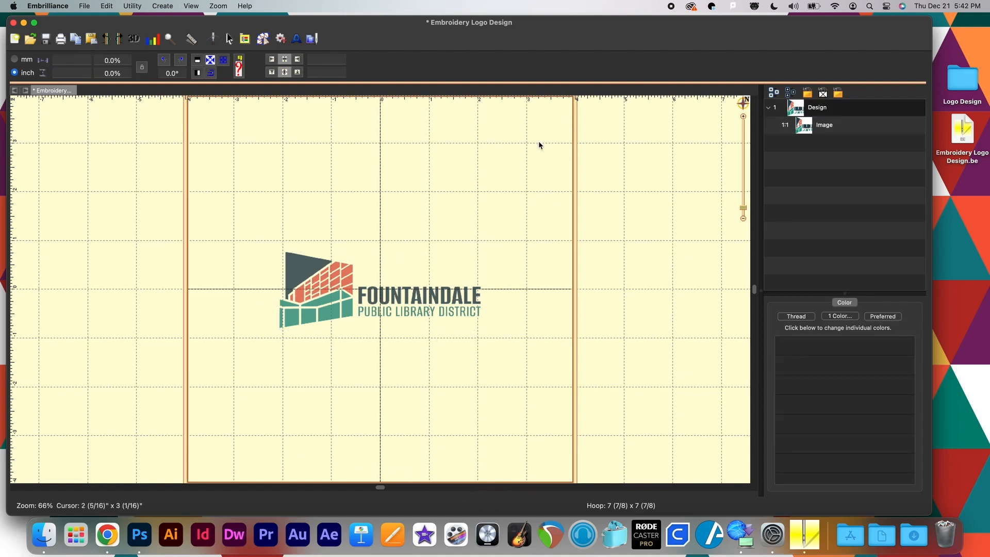
Change the page's hoop to the 130mm x 180mm size from the PES hoop list
left_click(245, 40)
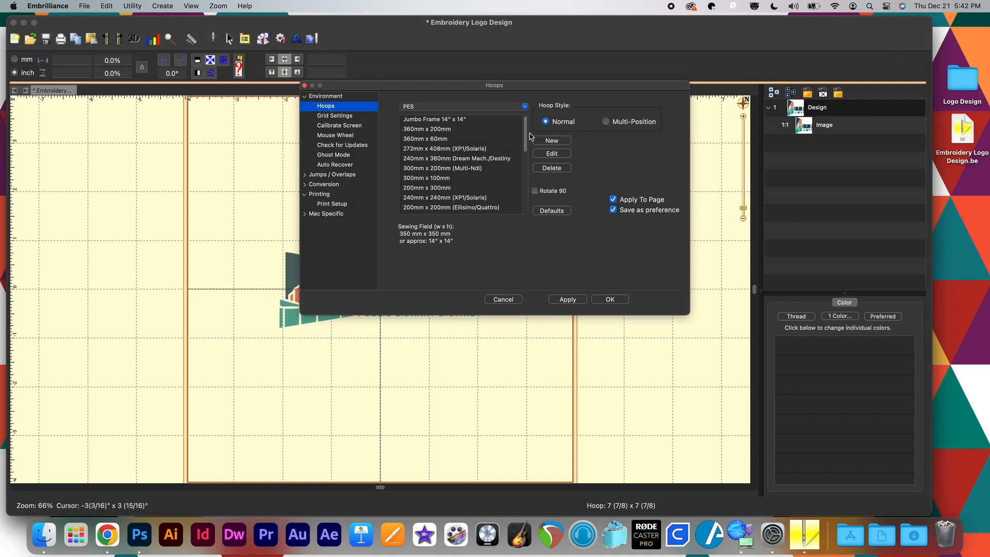
scroll(527, 139, "down", 1)
left_click_drag(527, 138, 529, 172)
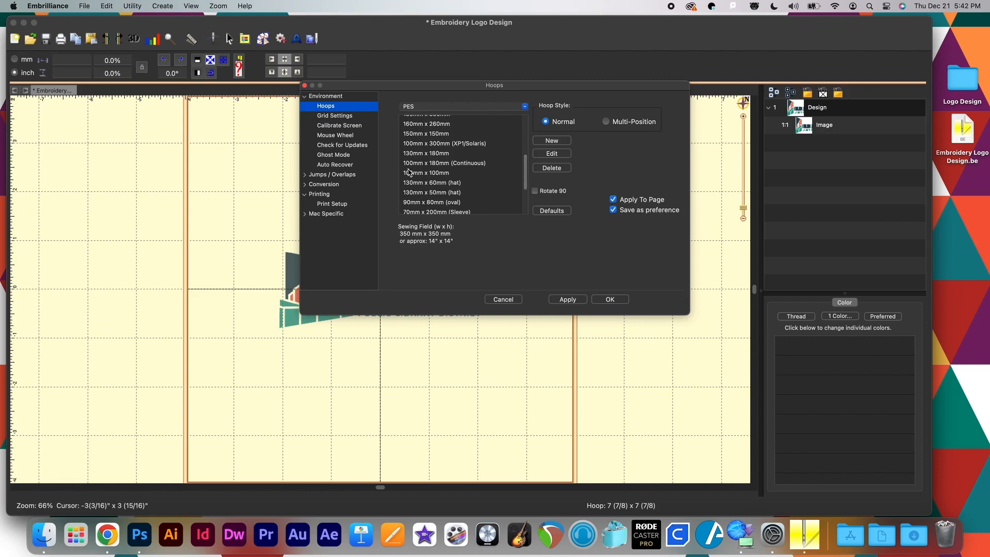
left_click(444, 153)
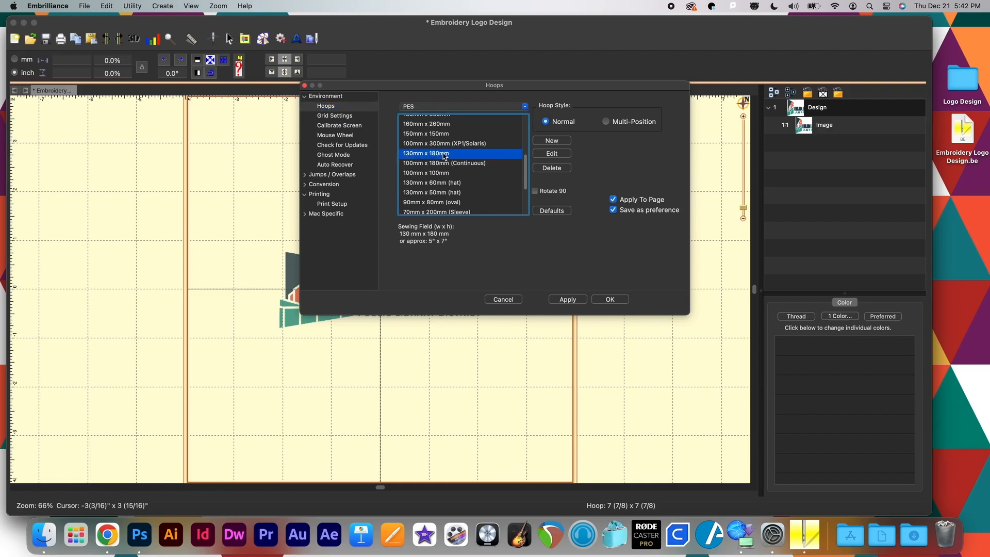
left_click(607, 300)
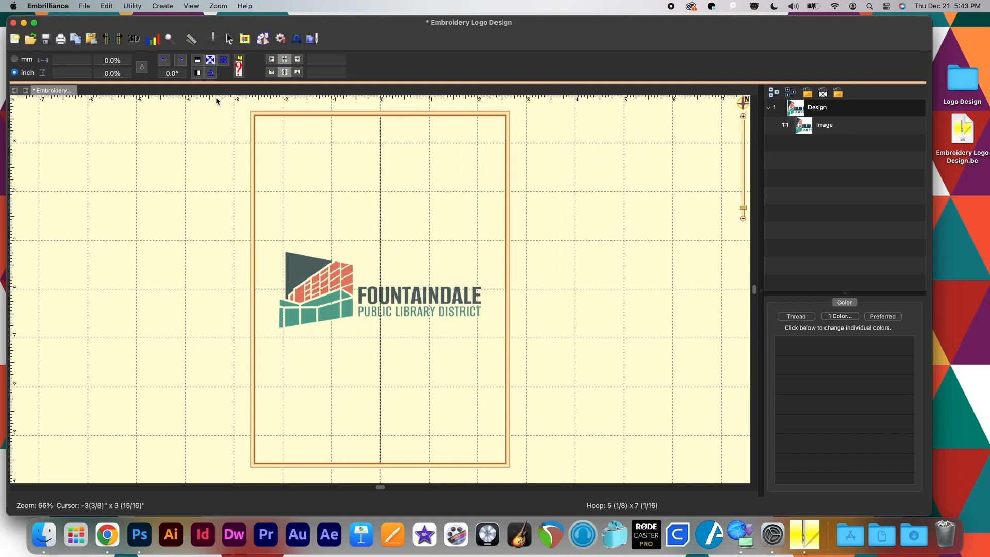
In create mode, trace the dark triangle and the logo's two leftmost red shapes with the magic wand
left_click(263, 39)
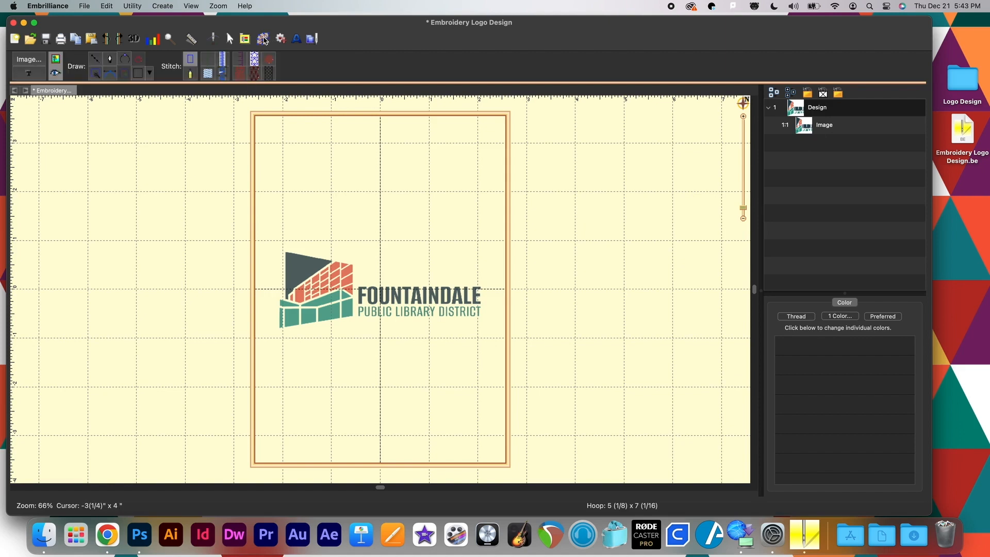
left_click(96, 74)
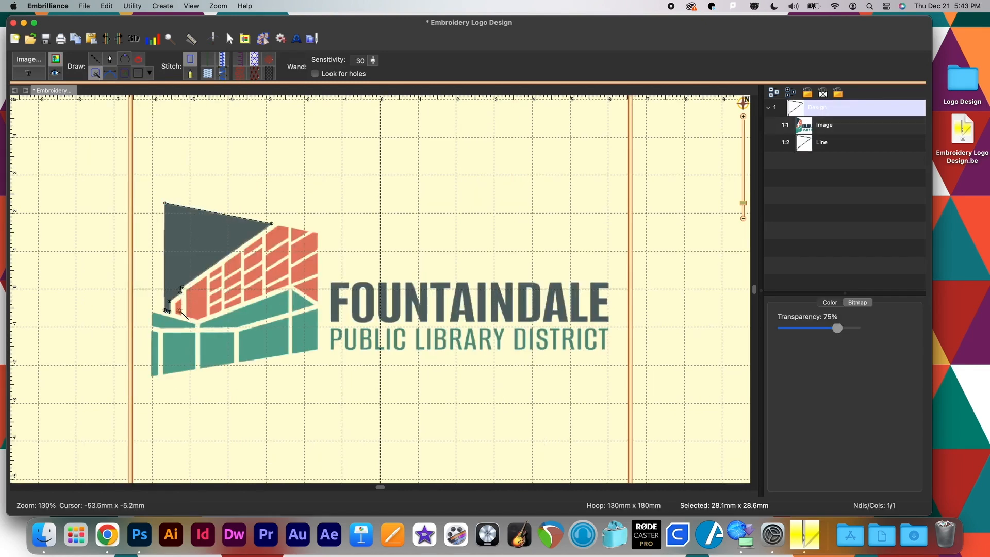
left_click(178, 308)
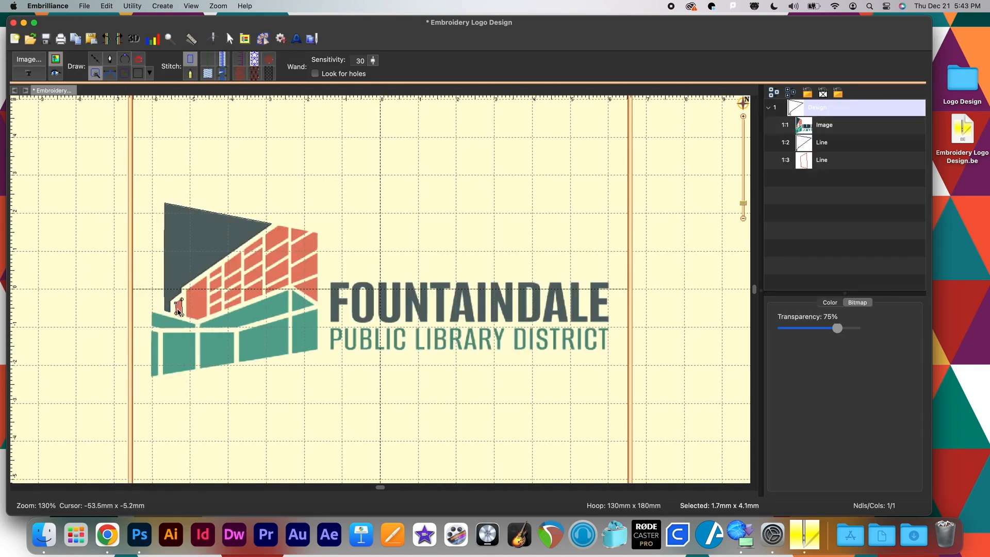
left_click(201, 306)
Trace the small red window panes in the column right of the large red shape with the wand
left_click(216, 272)
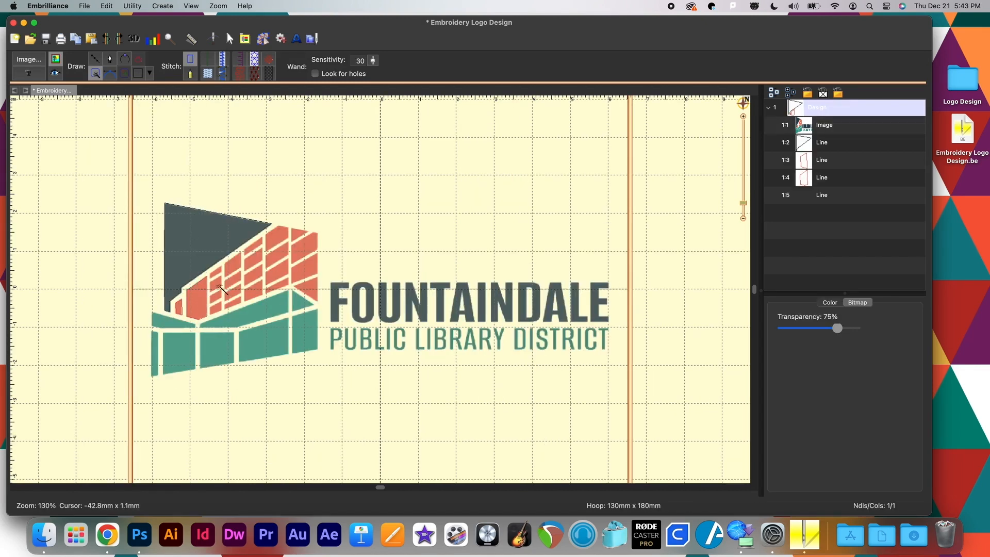
left_click(217, 300)
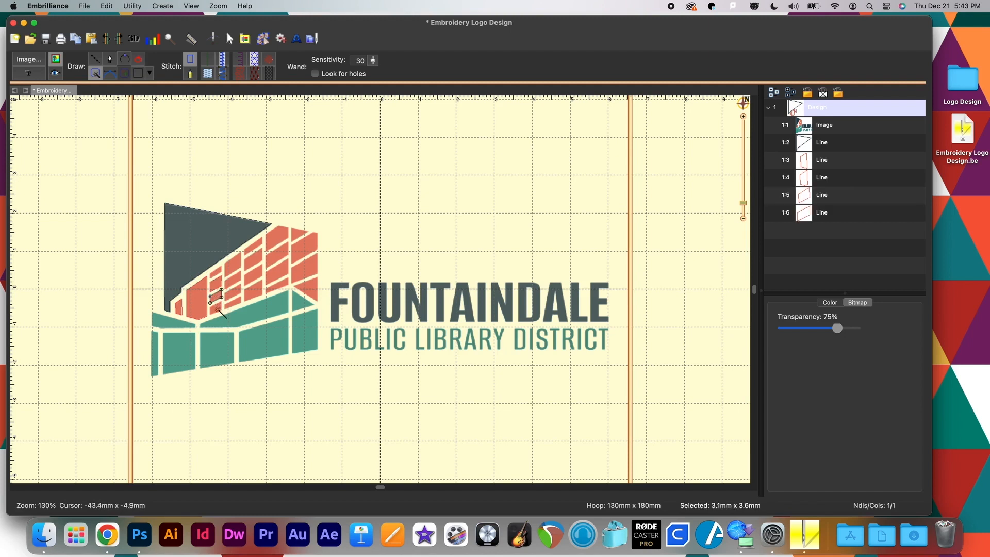
left_click(218, 309)
left_click(218, 273)
Trace the small red window panes in the second and third columns with the magic wand
left_click(236, 266)
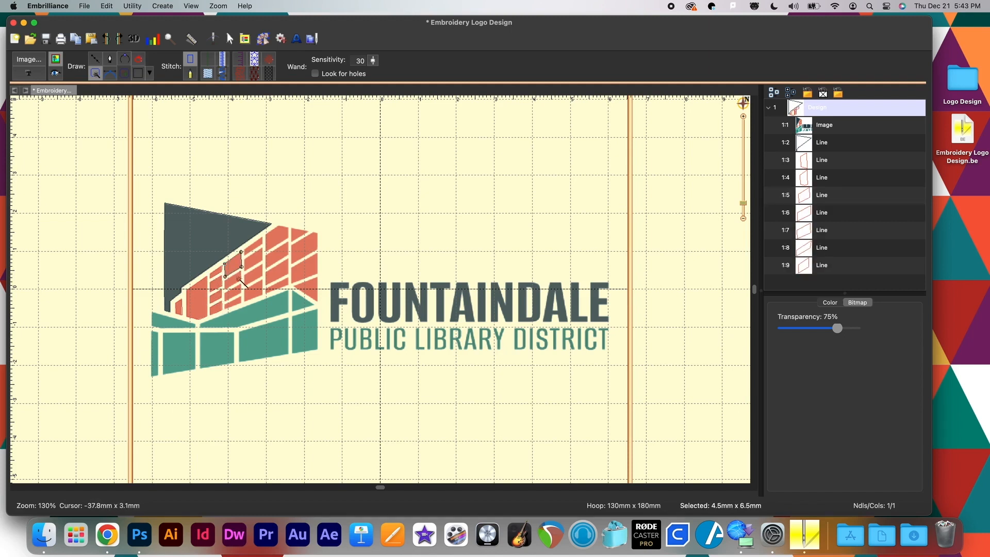
left_click(236, 289)
left_click(235, 294)
left_click(235, 300)
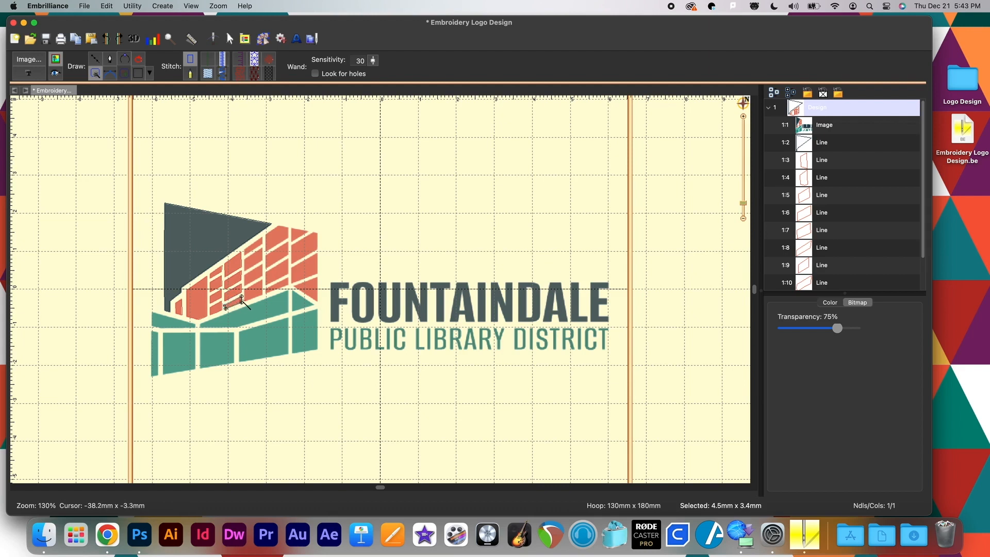
left_click(253, 293)
left_click(253, 271)
left_click(262, 249)
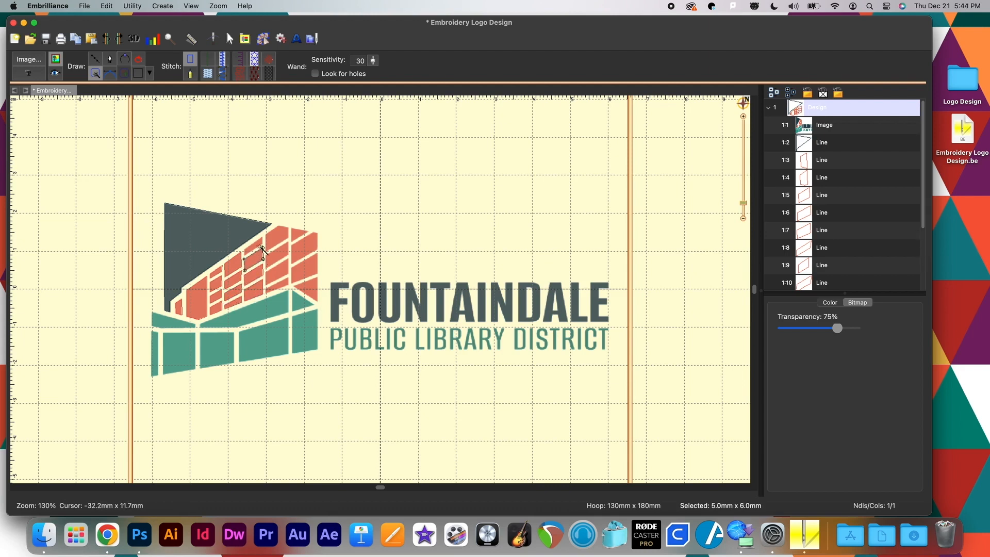
left_click(256, 243)
Trace the red window panes in the logo's two rightmost columns, including the small triangle at the top, with the magic wand
left_click(270, 238)
left_click(272, 256)
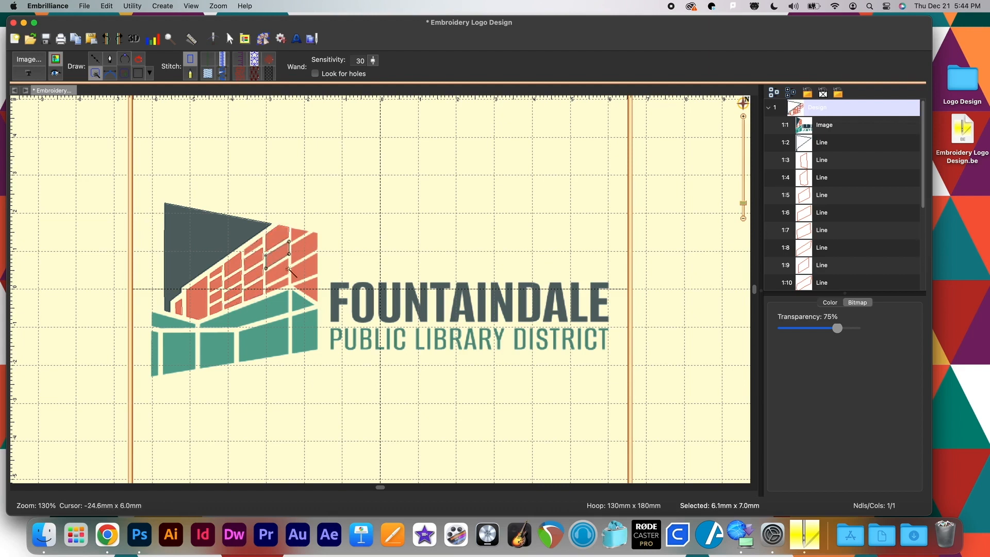
left_click(281, 272)
left_click(282, 284)
left_click(307, 286)
left_click(306, 254)
left_click(305, 234)
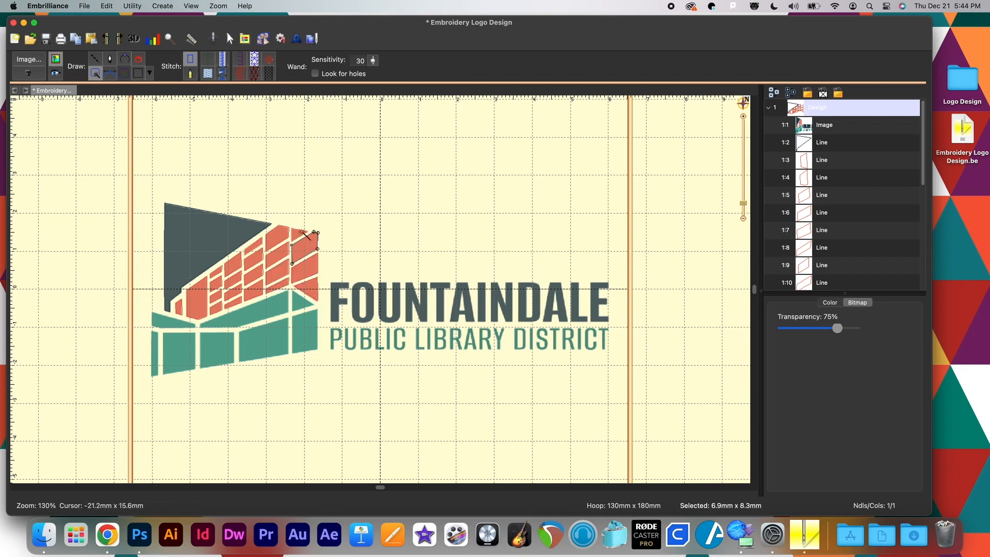
left_click(301, 235)
Reposition outline points on the traced large red shape and on the lowest small pane beside it
key("super+=")
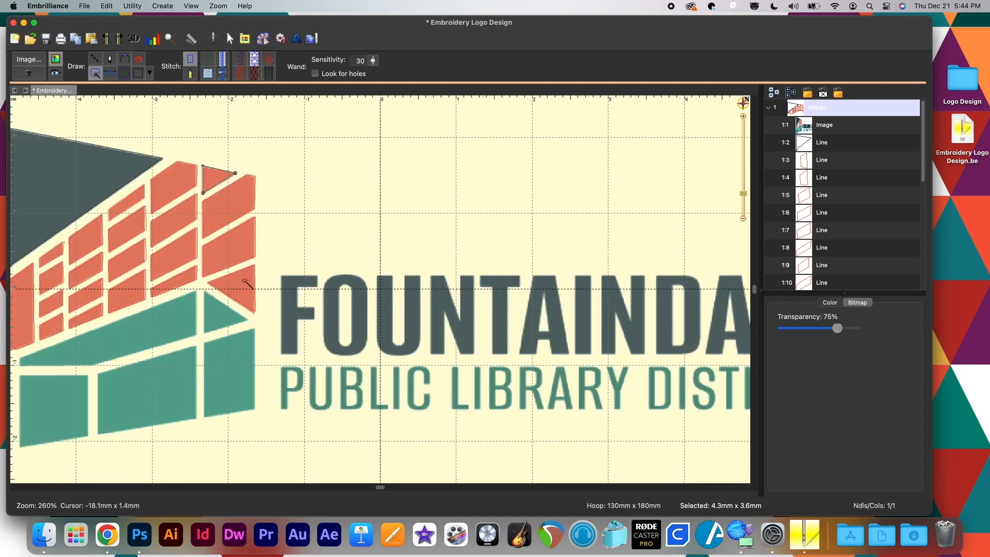
left_click_drag(379, 492, 291, 489)
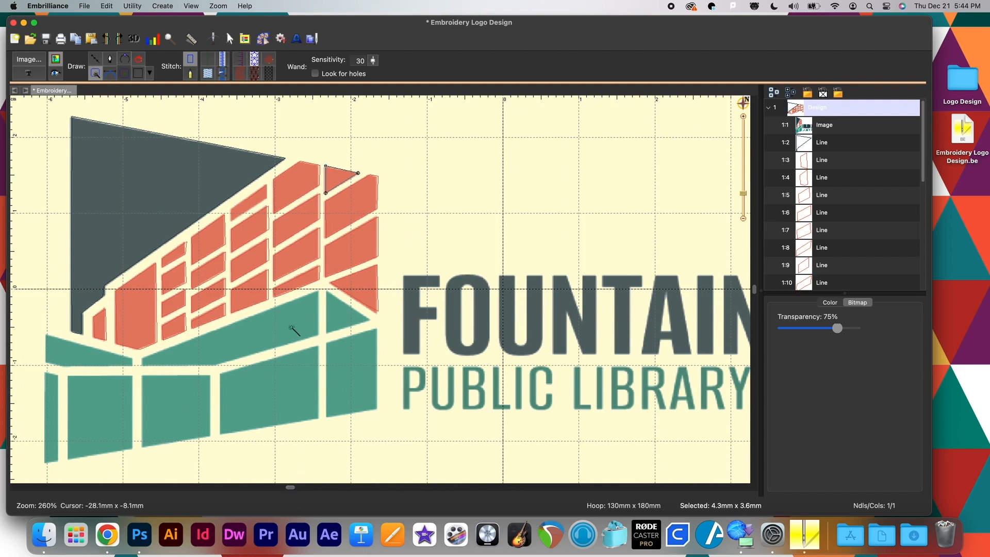
left_click(90, 76)
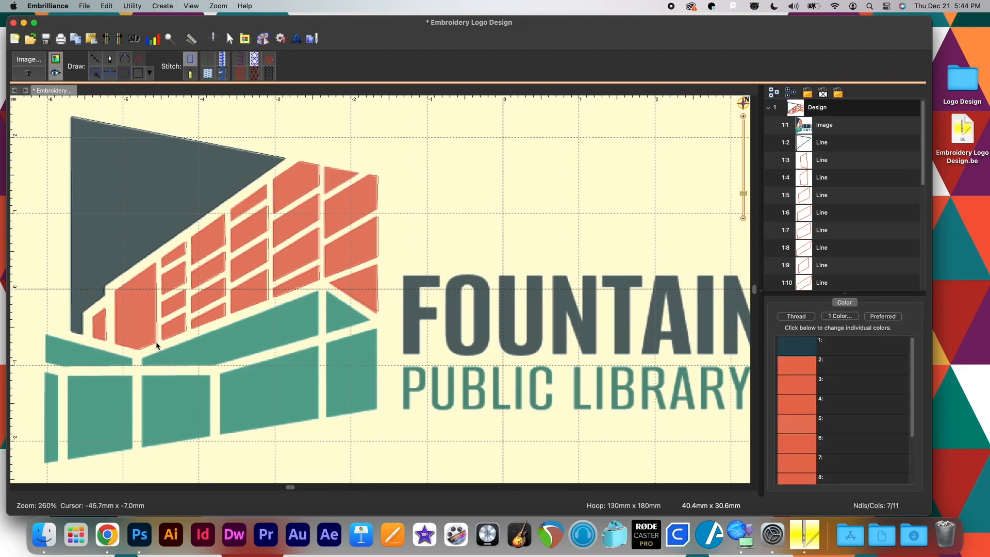
left_click(157, 345)
left_click_drag(157, 341, 155, 342)
left_click(159, 360)
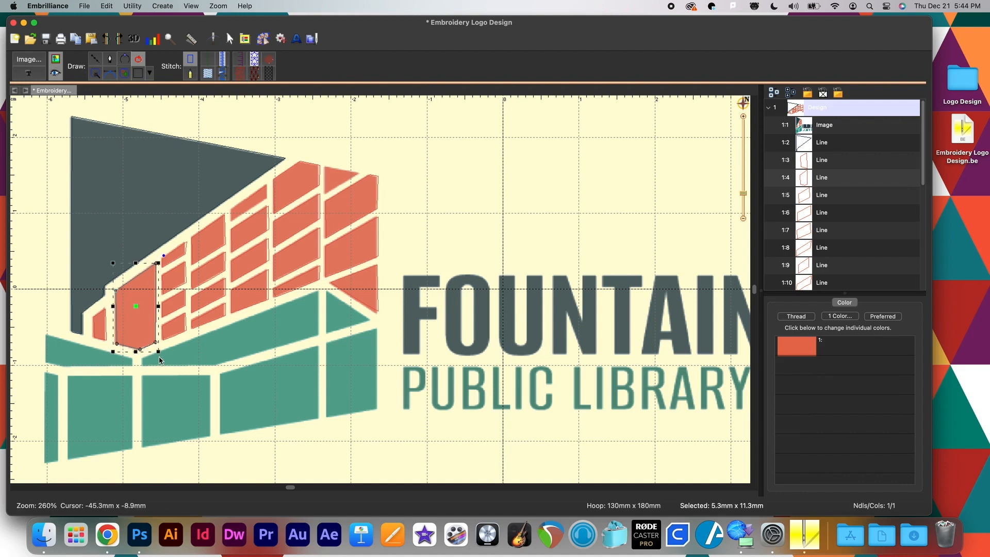
left_click(177, 335)
left_click(185, 333)
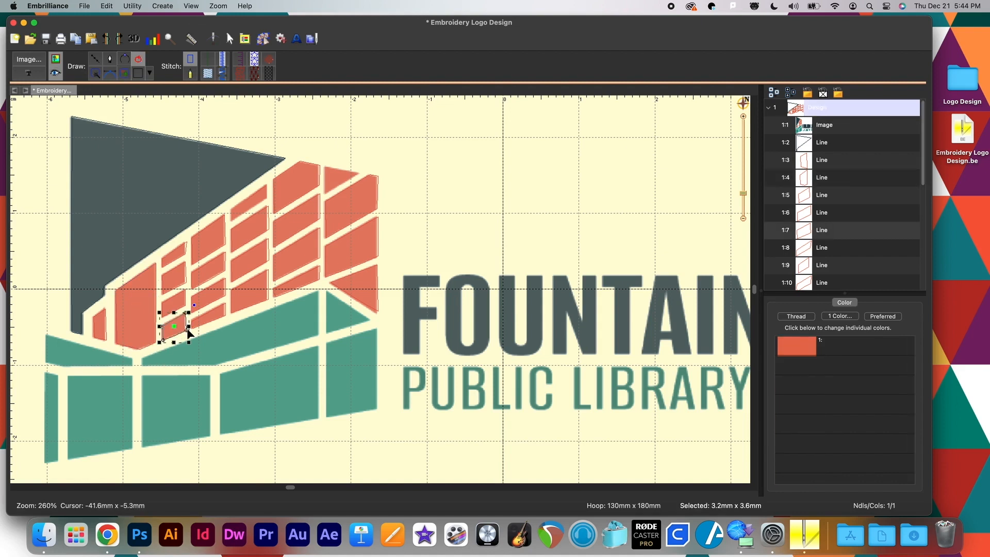
left_click_drag(189, 334, 162, 339)
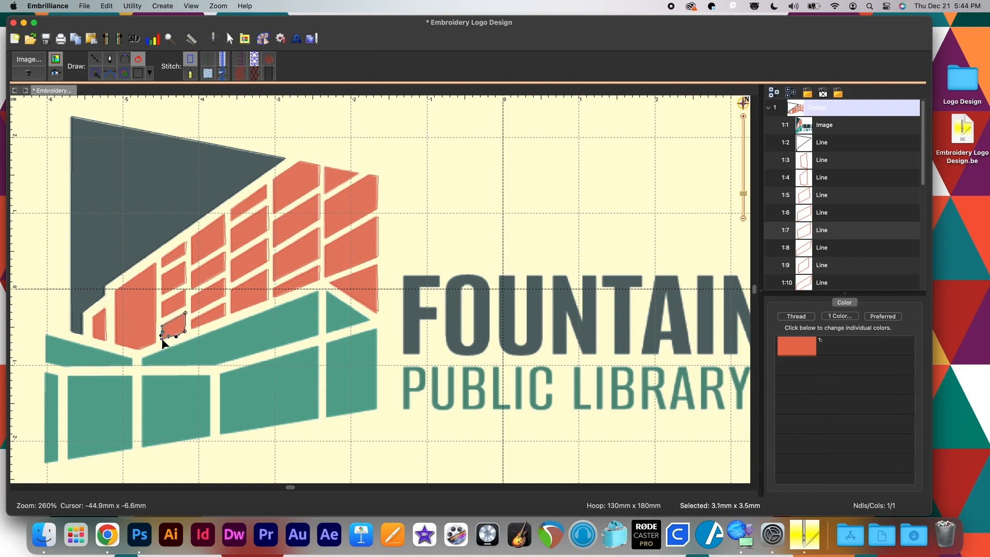
Delete all the wand-traced outlines, keeping only the logo image in the design
left_click(220, 230)
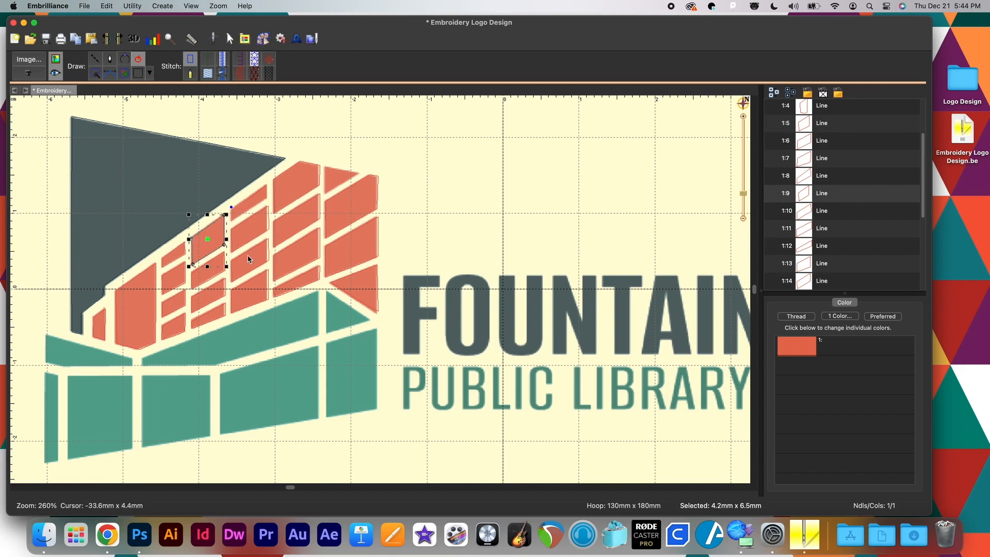
left_click(172, 183)
mouse_move(54, 109)
left_mouse_down()
mouse_move(166, 232)
mouse_move(347, 331)
mouse_move(281, 157)
mouse_move(55, 110)
left_mouse_up()
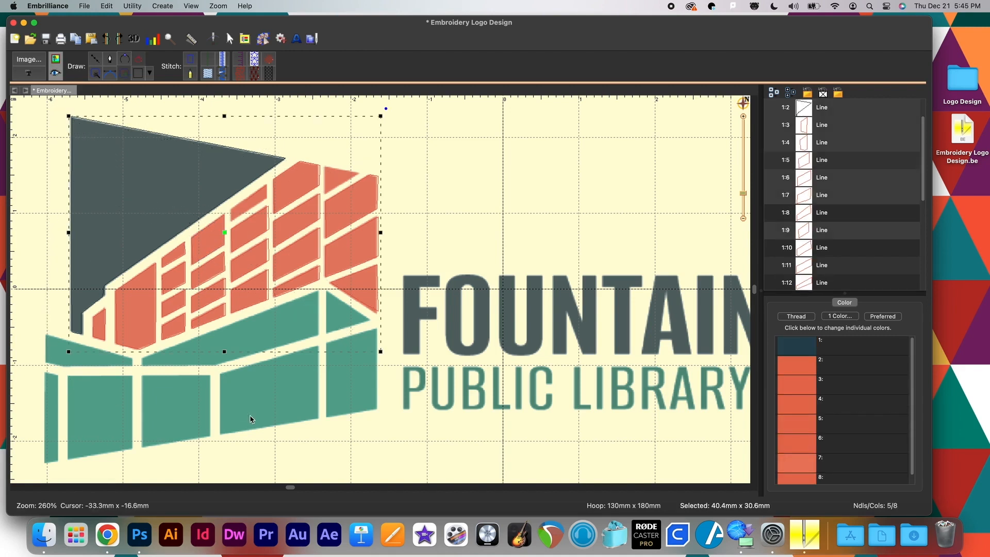
key("Delete")
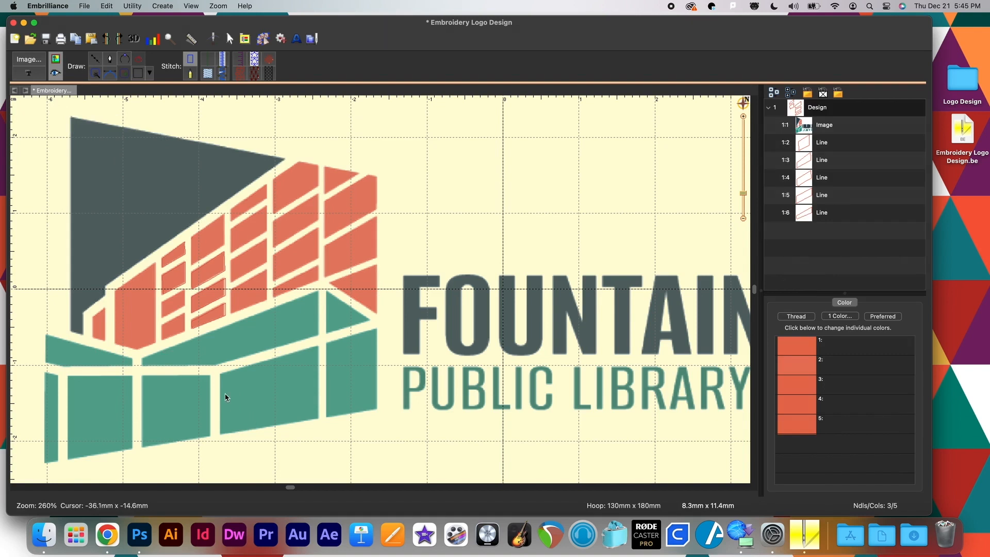
left_click_drag(166, 238, 150, 123)
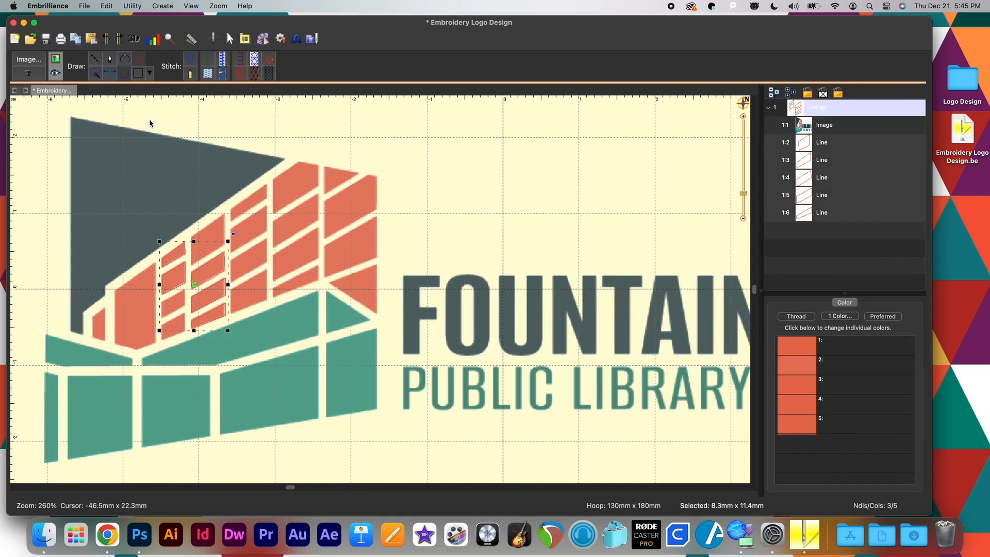
key("Delete")
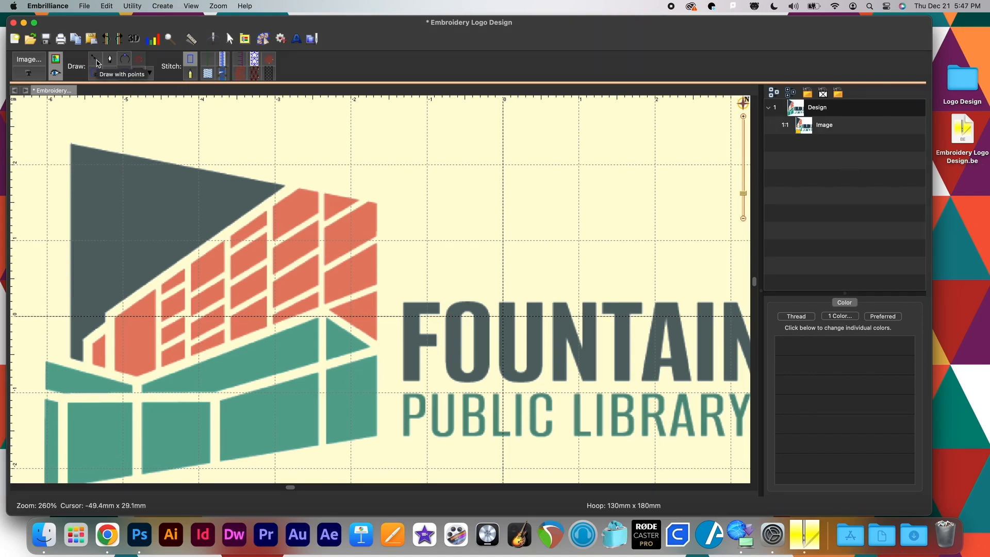
Draw a closed test shape of curved and straight points over the dark triangle's top edge, about 12.2 mm by 12.7 mm
left_click(97, 61)
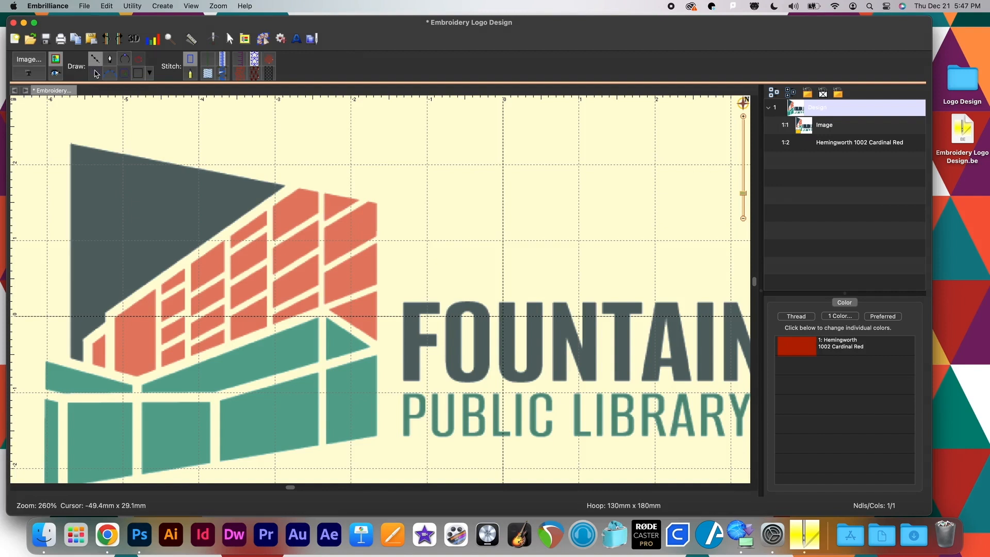
left_click(110, 174)
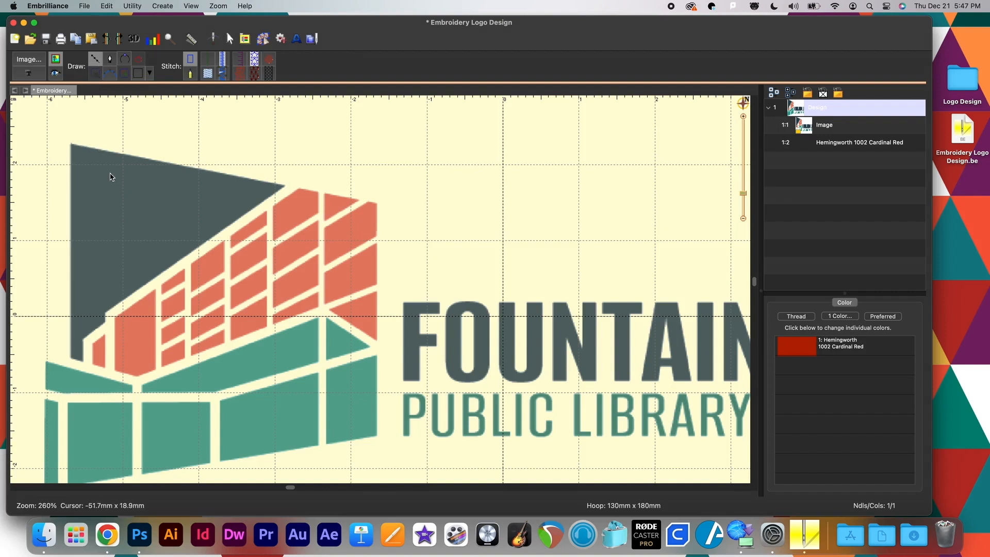
left_click(188, 212)
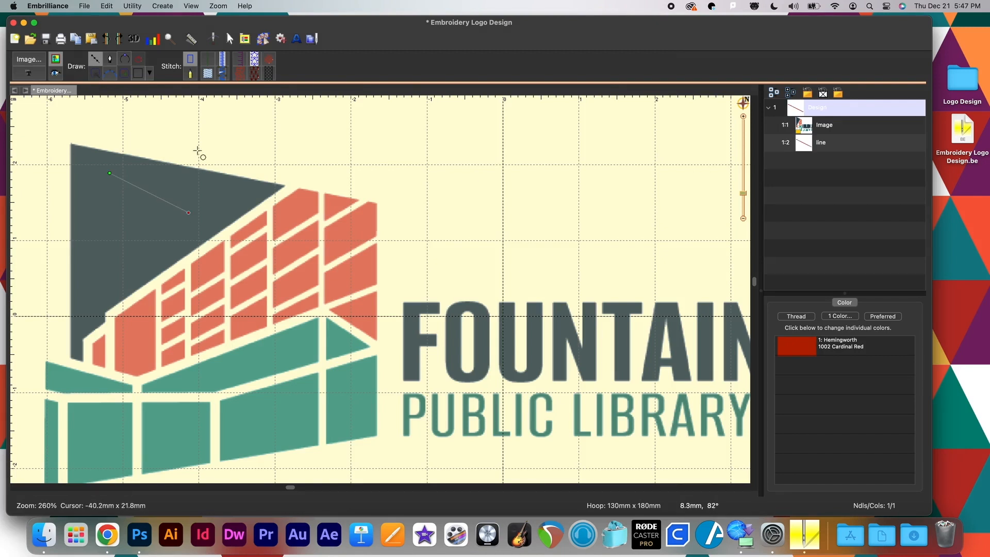
left_click(194, 150)
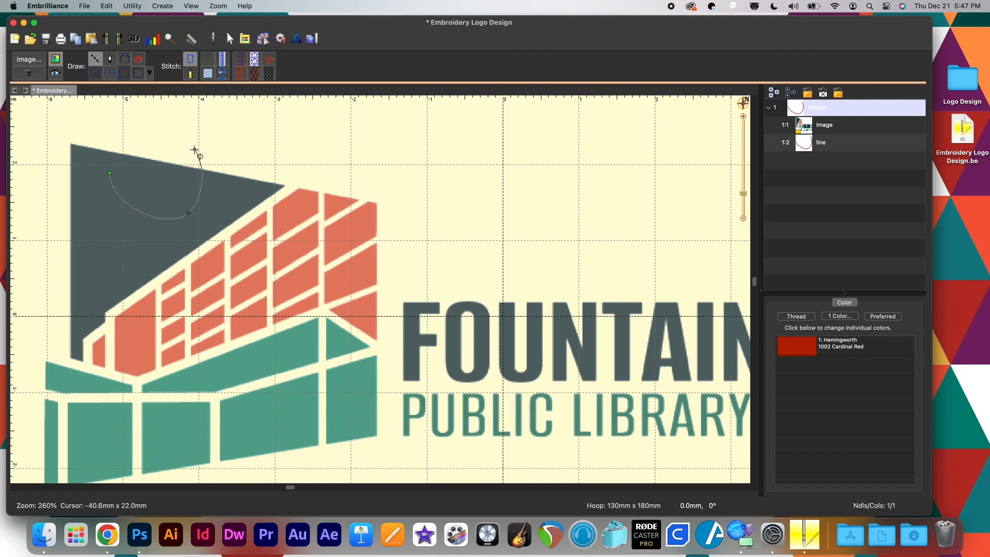
left_click(151, 122)
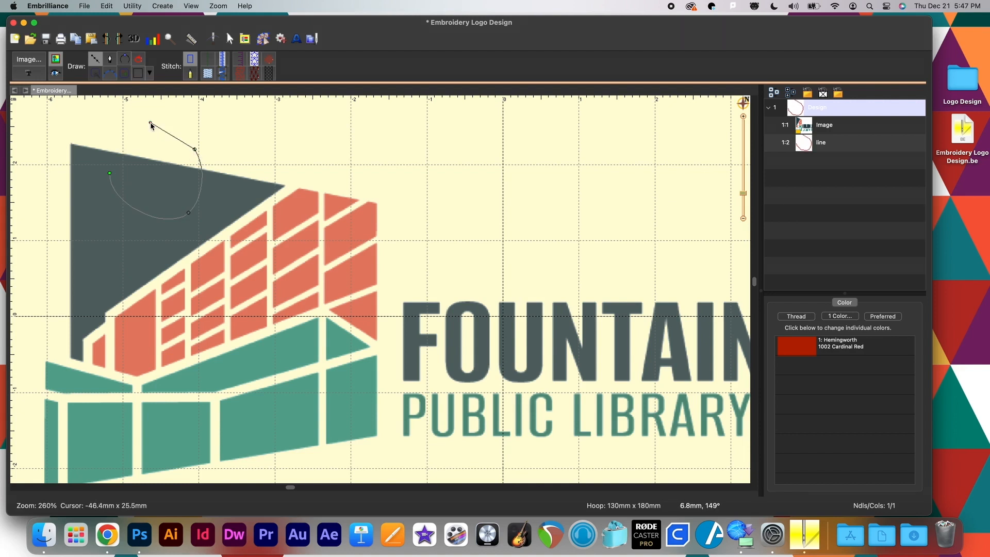
left_click(111, 135)
left_click(139, 60)
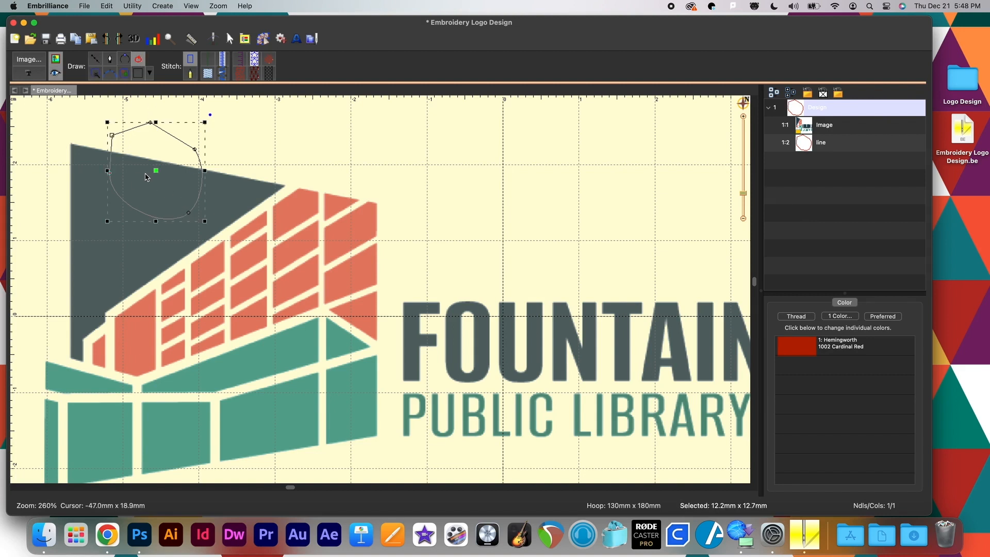
Move the test shape's lower curve point slightly downward and its right corner point slightly outward
left_click(187, 210)
left_click_drag(187, 211, 185, 219)
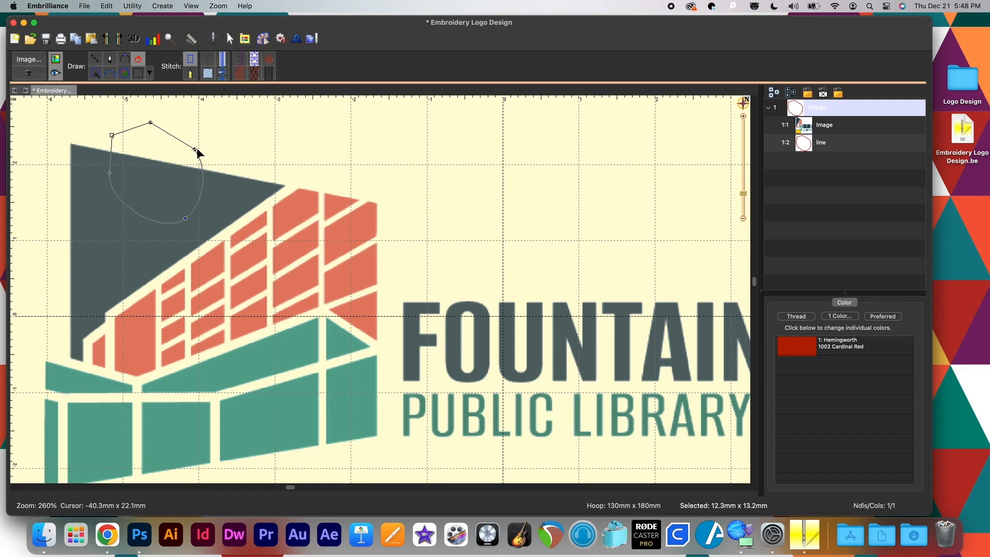
left_click_drag(195, 150, 202, 148)
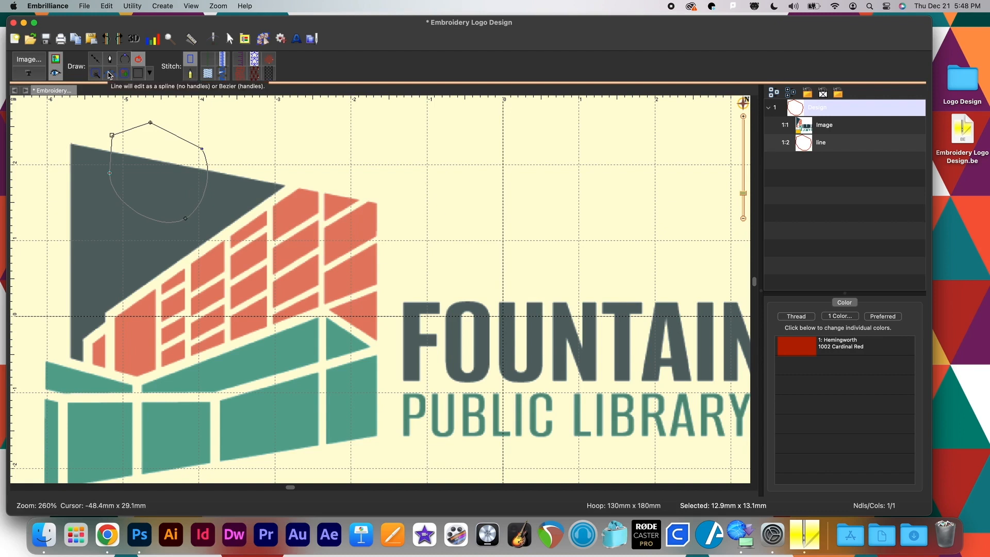
Switch the test shape to Bezier editing and bend its right and lower segments with the handles
left_click(109, 75)
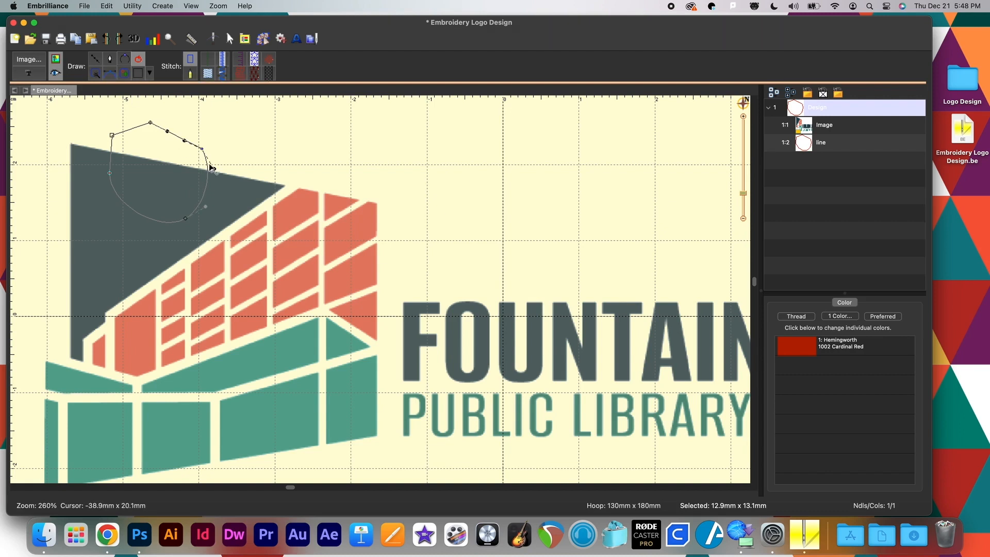
left_click_drag(223, 166, 176, 187)
left_click_drag(167, 131, 151, 148)
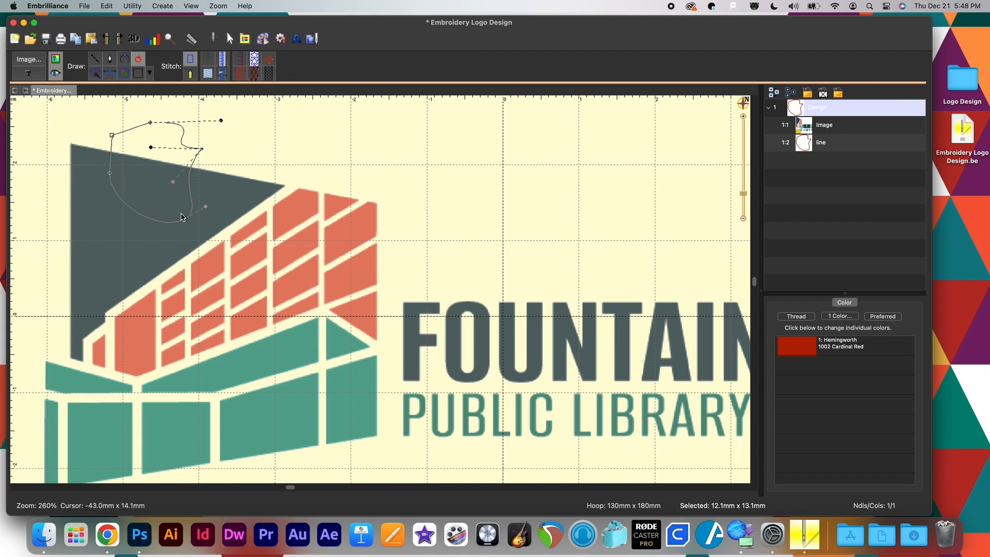
mouse_move(160, 233)
left_mouse_down()
mouse_move(170, 270)
mouse_move(133, 222)
mouse_move(163, 266)
mouse_move(145, 223)
mouse_move(164, 255)
mouse_move(155, 228)
mouse_move(166, 244)
left_mouse_up()
left_click(113, 136)
mouse_move(138, 164)
left_mouse_down()
mouse_move(111, 172)
mouse_move(153, 166)
mouse_move(130, 151)
left_mouse_up()
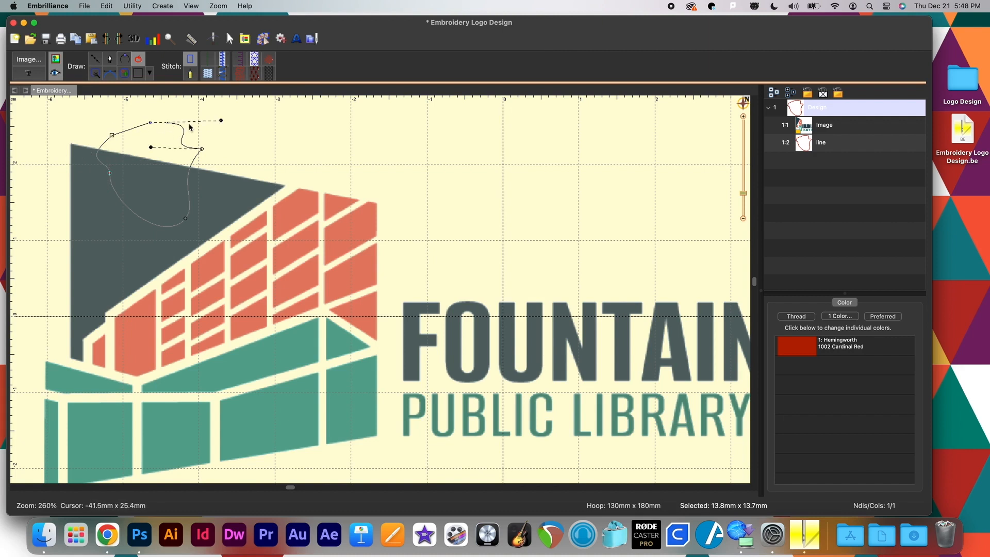
Bend the segment at the test shape's upper-left point with its Bezier handles, and delete the shape
left_click(111, 135)
left_click(72, 164)
left_click(97, 152)
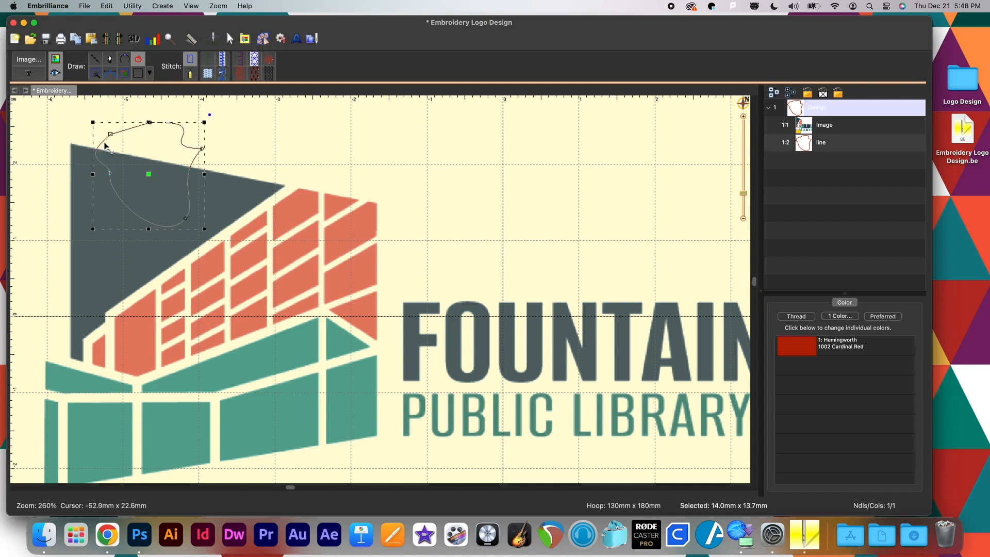
left_click(108, 132)
left_click(111, 135)
left_click(111, 134)
left_click_drag(78, 162, 56, 140)
left_click_drag(111, 159, 153, 154)
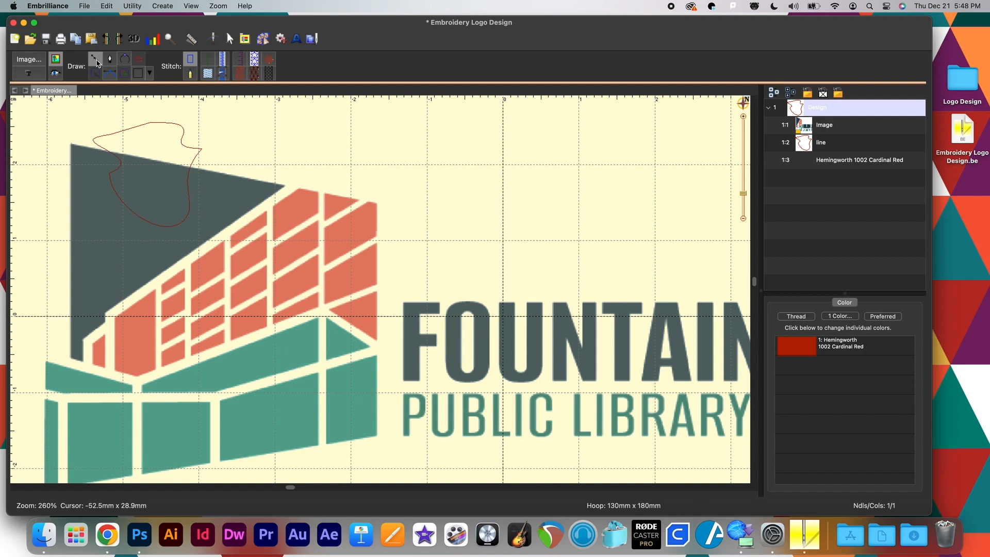
left_click(831, 142)
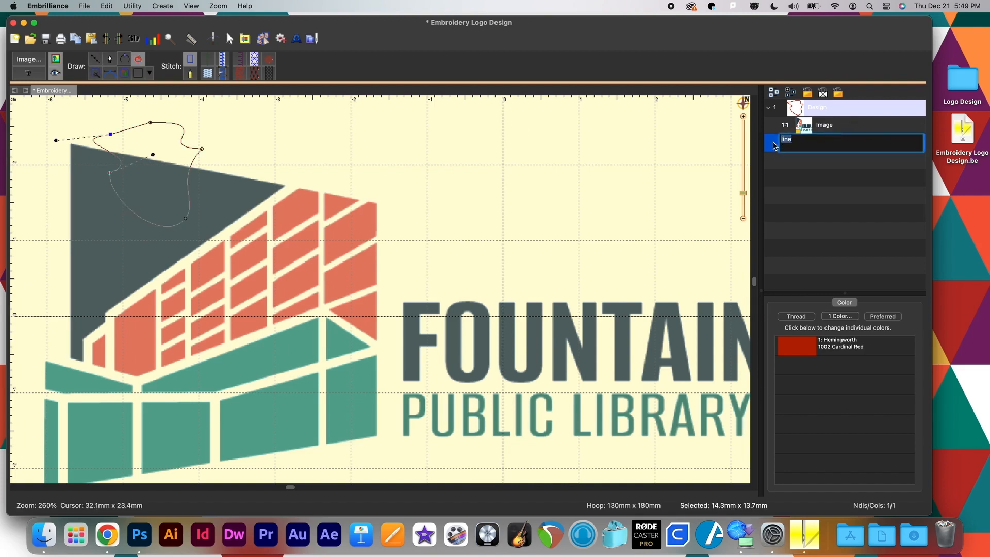
key("Delete")
Outline the dark triangle with straight points, including its stepped lower corner, about 28.8 mm by 29.5 mm, and open the outline for point editing
left_click(96, 61)
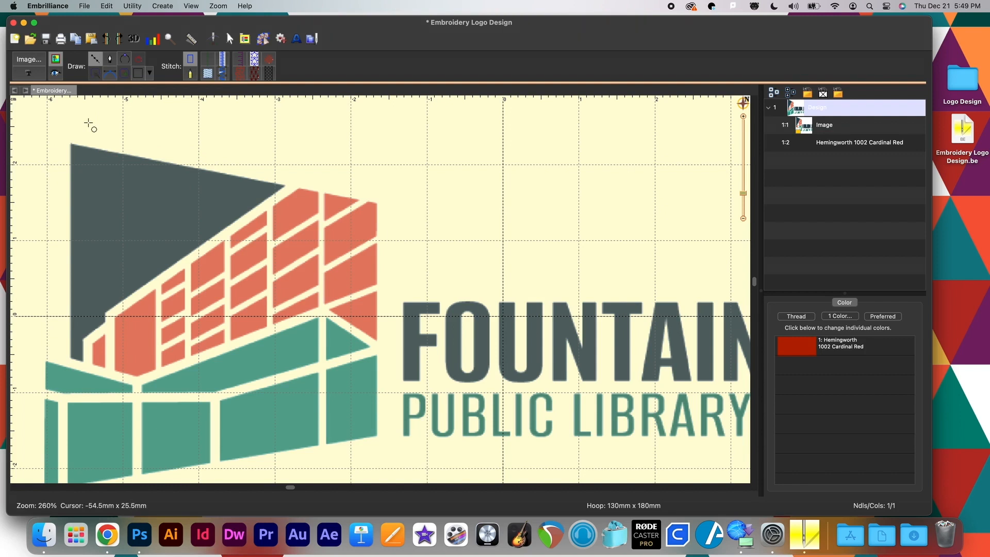
left_click(71, 144)
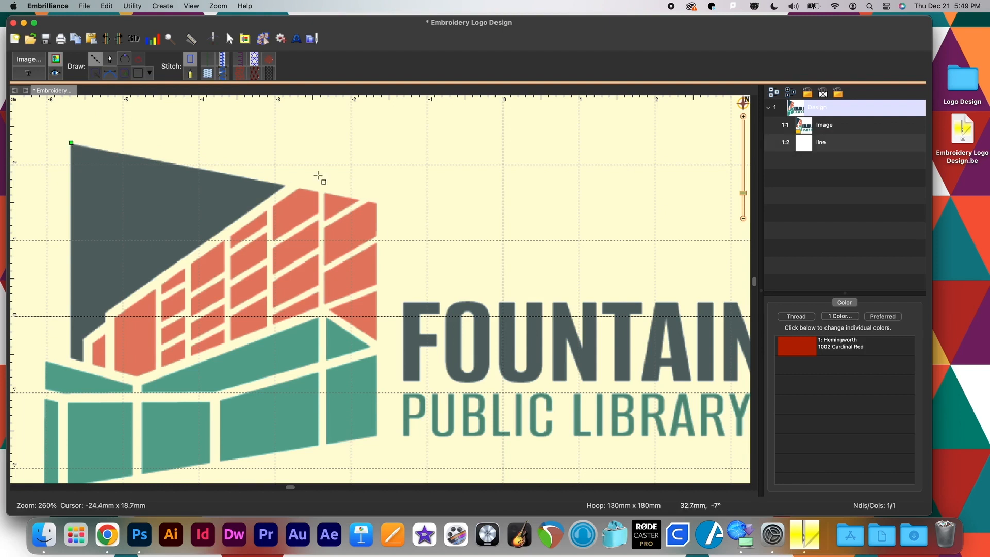
left_click(290, 185)
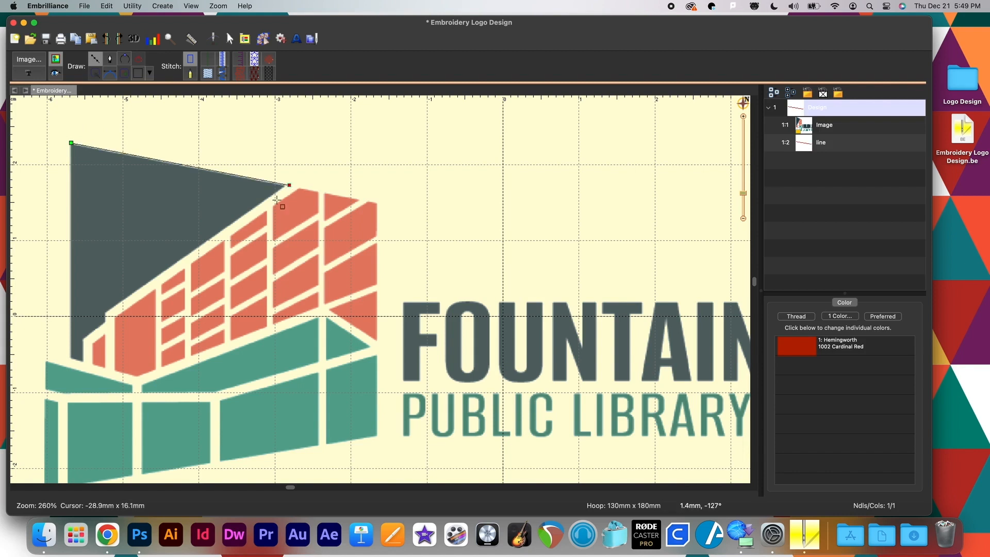
left_click(110, 314)
left_click(110, 325)
left_click(87, 342)
left_click(88, 368)
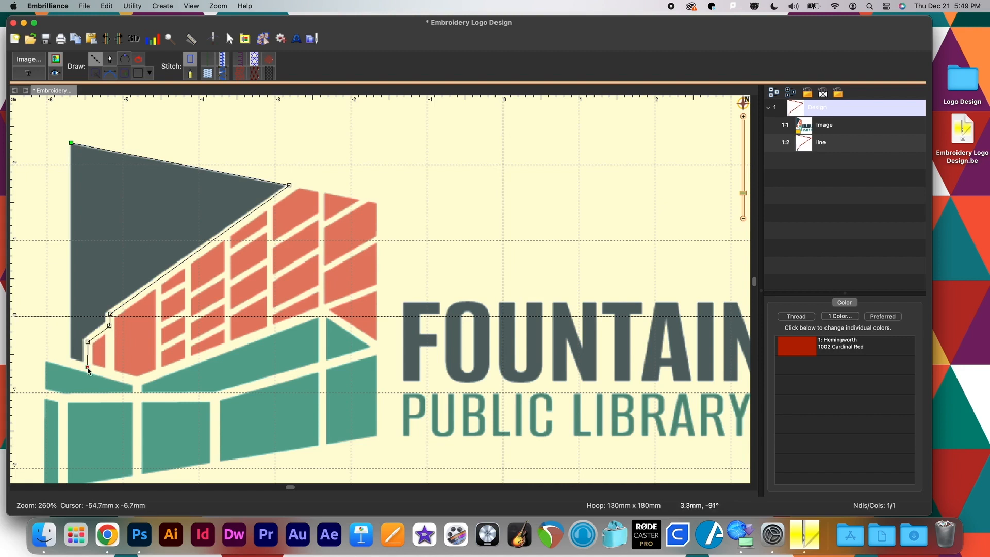
left_click(71, 362)
left_click(138, 61)
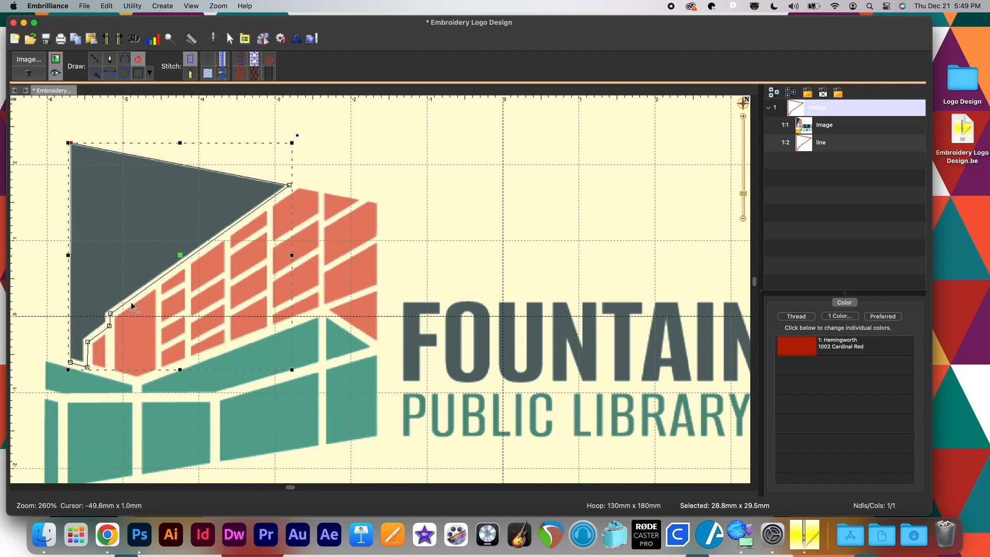
Nudge the dark triangle outline's bottom corner points and upper step point to follow the logo's edges and gaps more closely
left_click(71, 363)
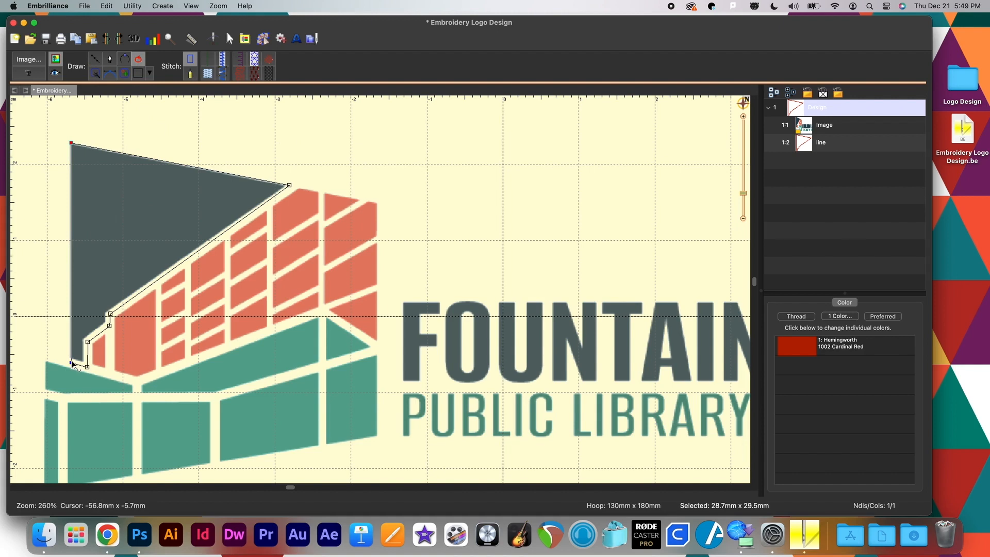
left_click(87, 367)
left_click_drag(87, 368, 88, 367)
left_click(110, 326)
left_click(111, 314)
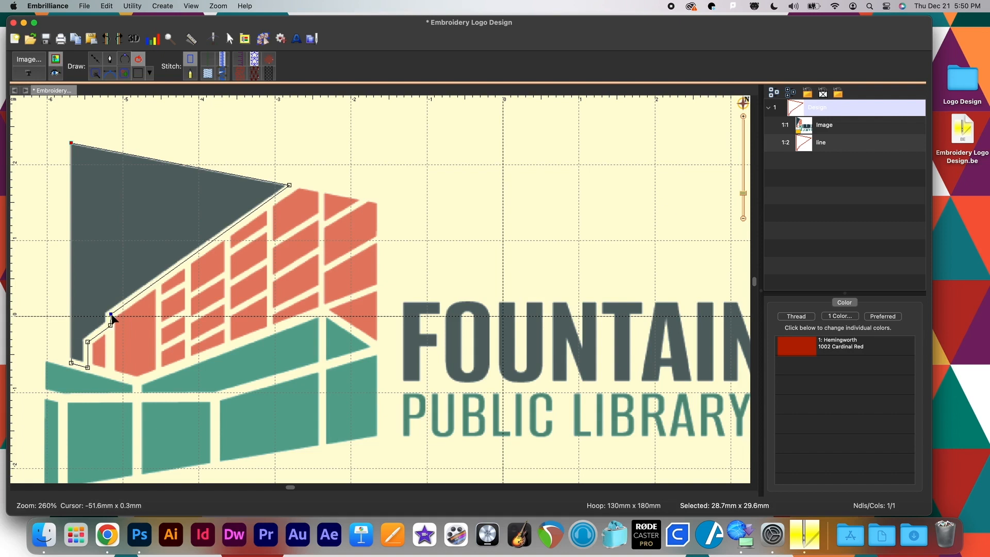
left_click_drag(111, 314, 110, 315)
left_click_drag(109, 315, 111, 317)
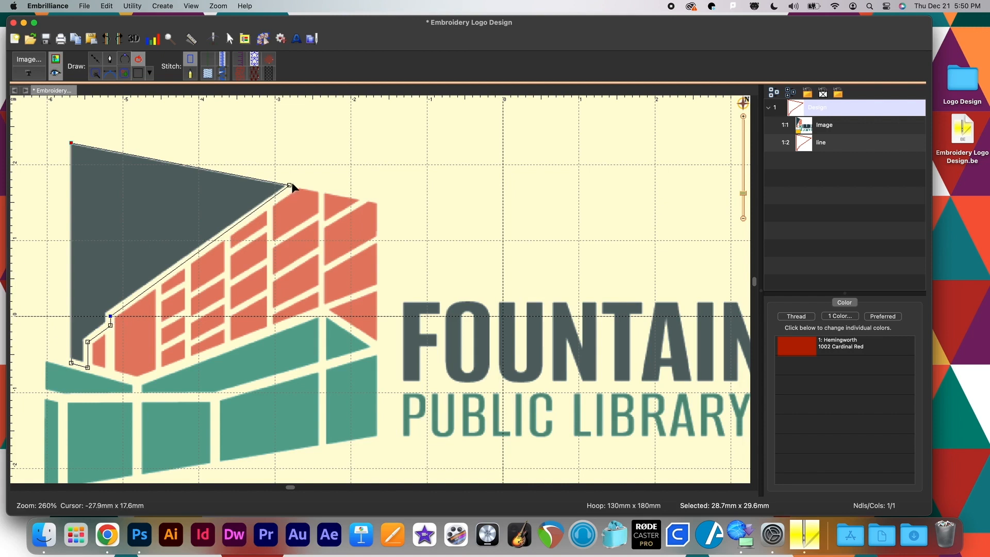
Move the triangle outline's right tip slightly outward and realign its upper step point, making the outline about 29.0 mm by 29.6 mm
left_click_drag(290, 188, 292, 189)
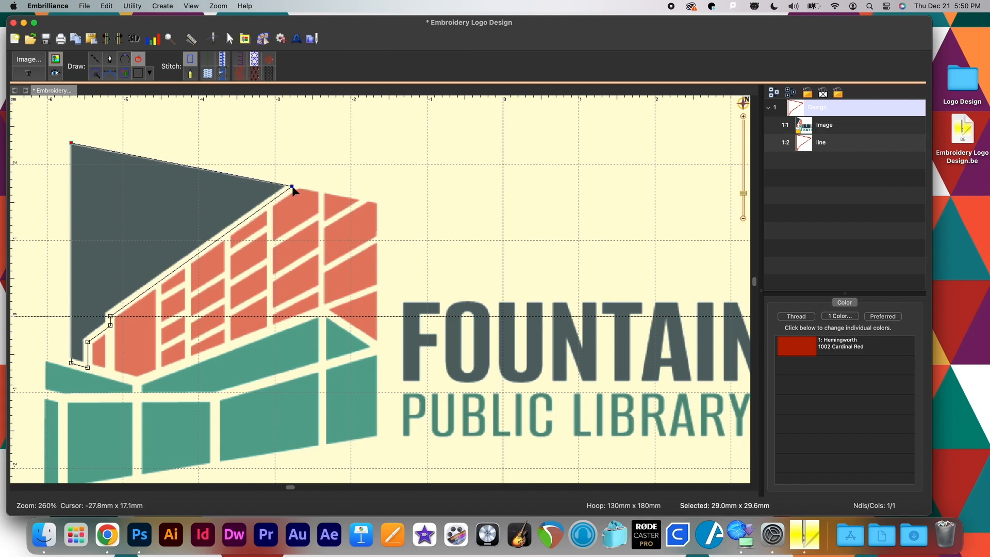
left_click(110, 314)
left_click_drag(110, 314, 112, 315)
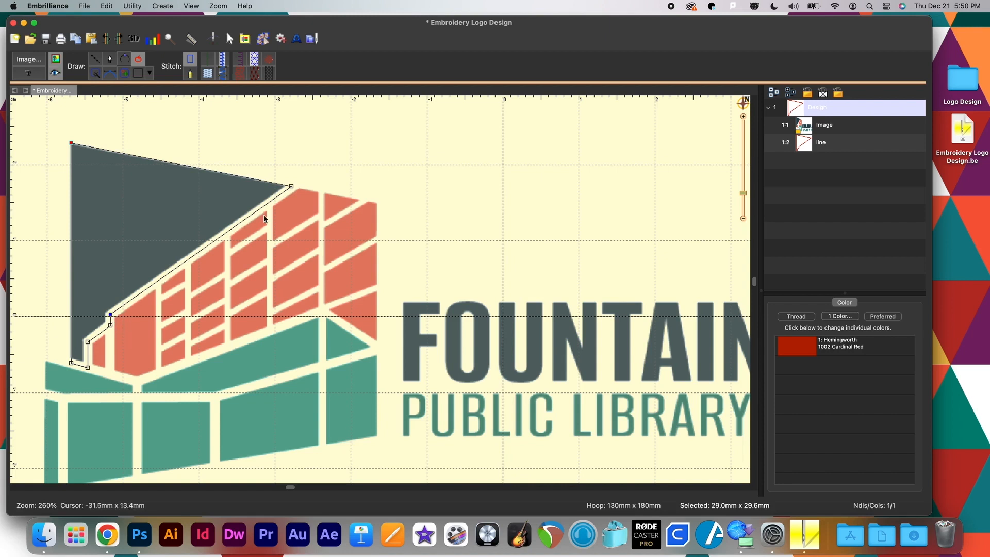
Start a new straight-point outline and set its thread color to Hemingworth 1027 Fiery Sunset
left_click(95, 60)
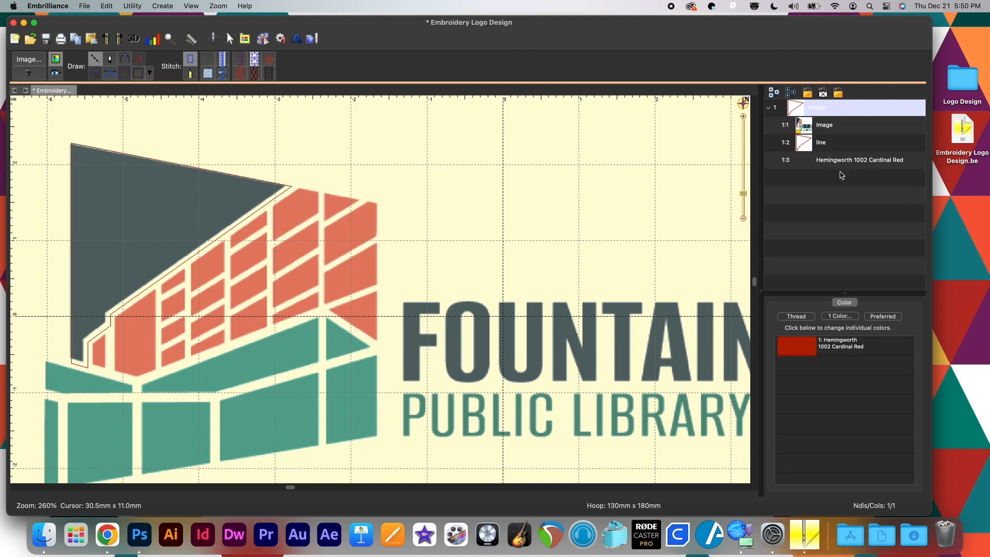
left_click(818, 353)
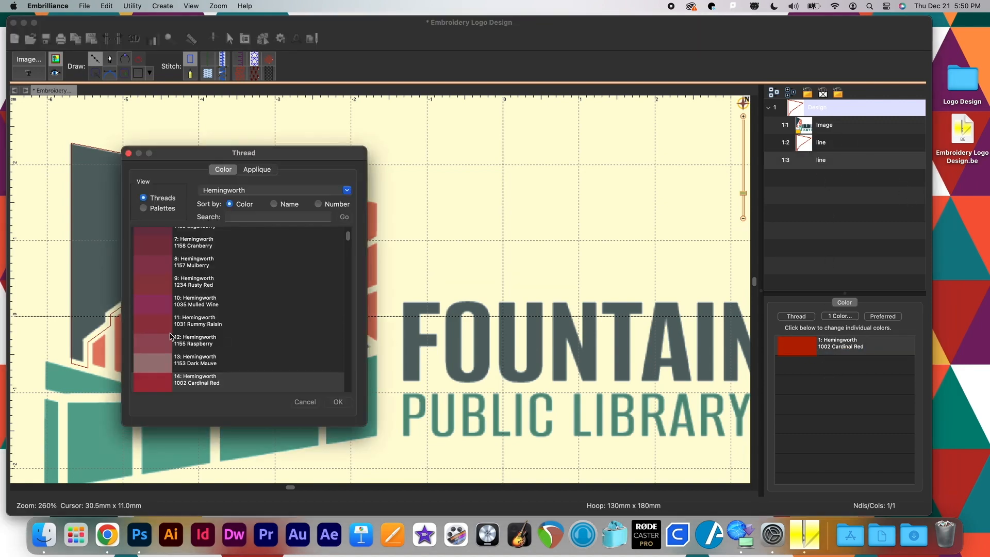
scroll(195, 341, "down", 15)
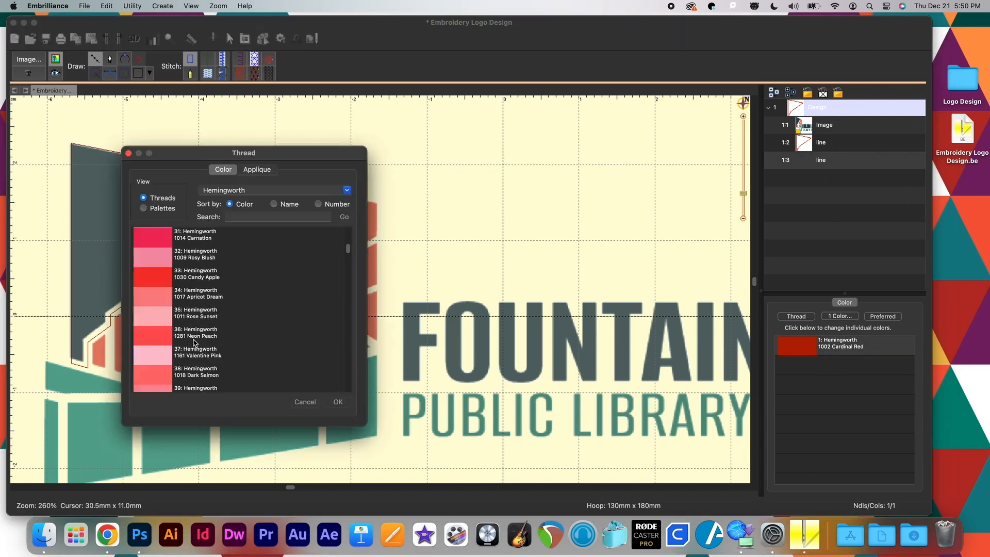
scroll(195, 341, "down", 20)
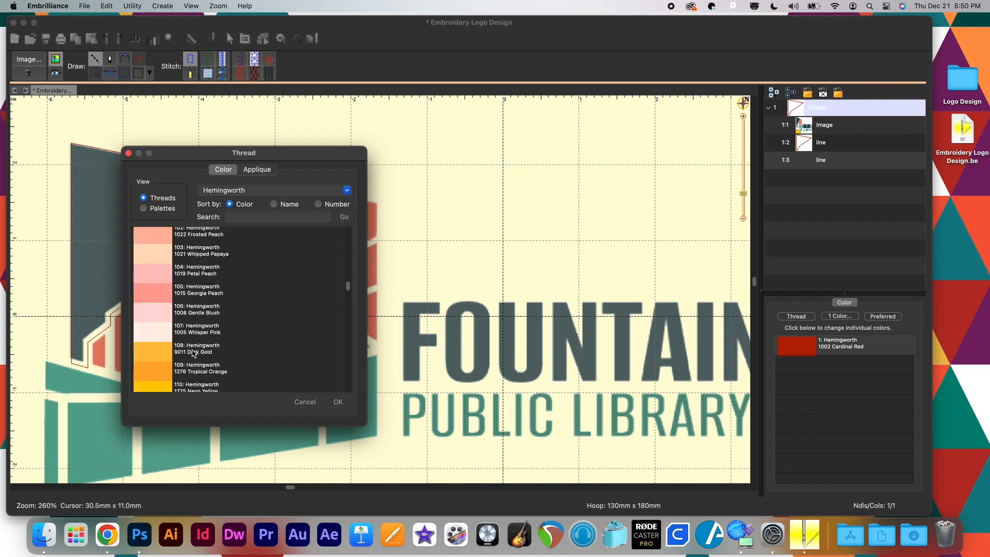
scroll(193, 353, "up", 8)
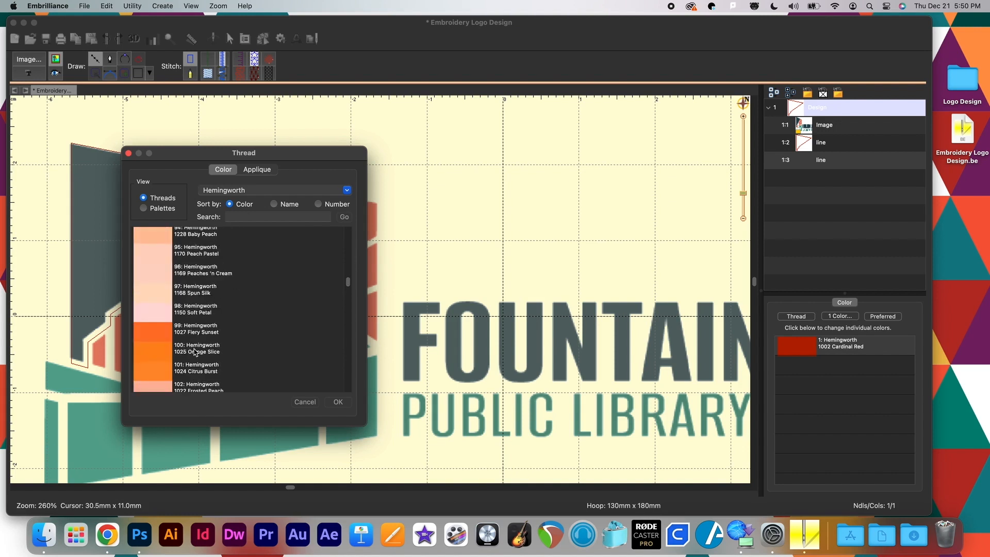
left_click(189, 336)
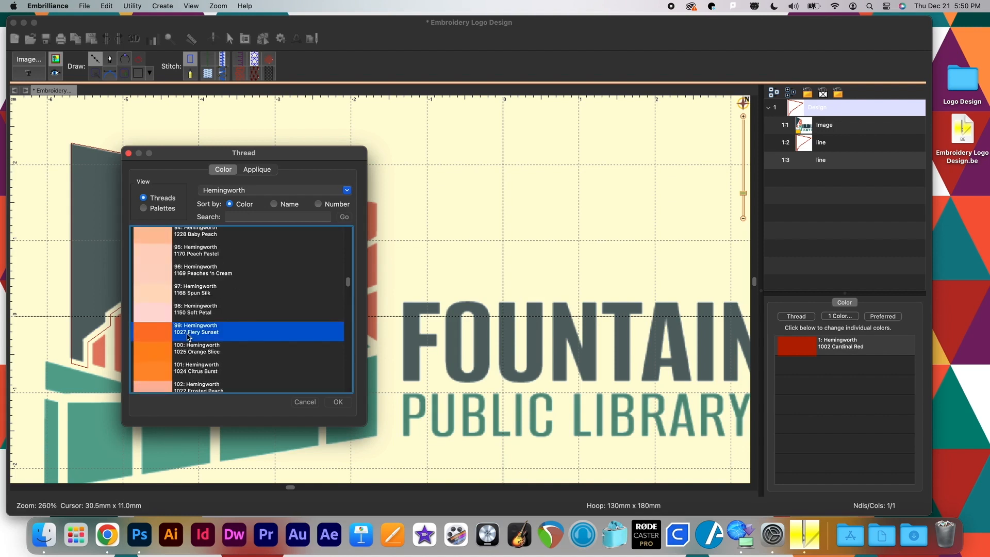
left_click(338, 403)
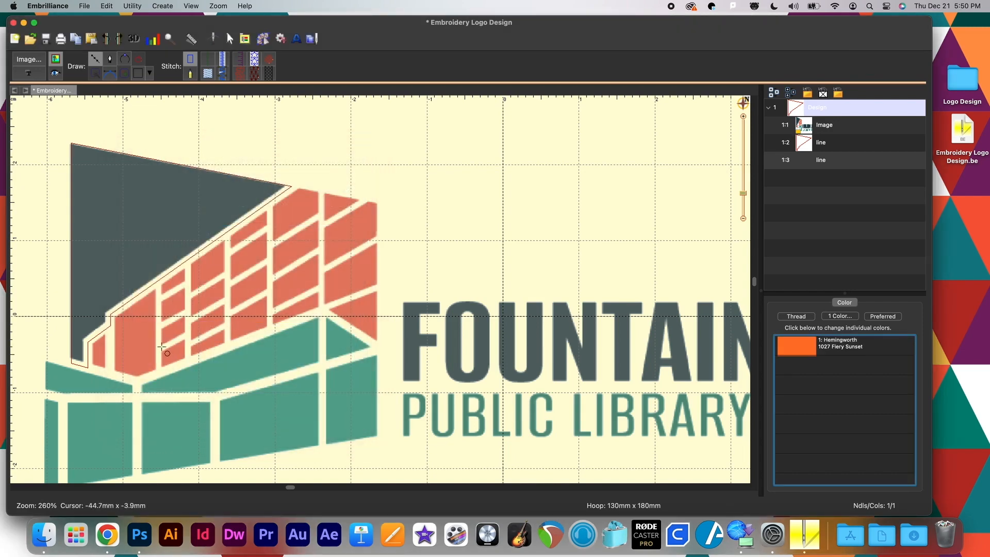
Outline the whole red window section with straight points along its surrounding gaps, about 38.1 mm by 25.8 mm, and open it for point editing
left_click(88, 367)
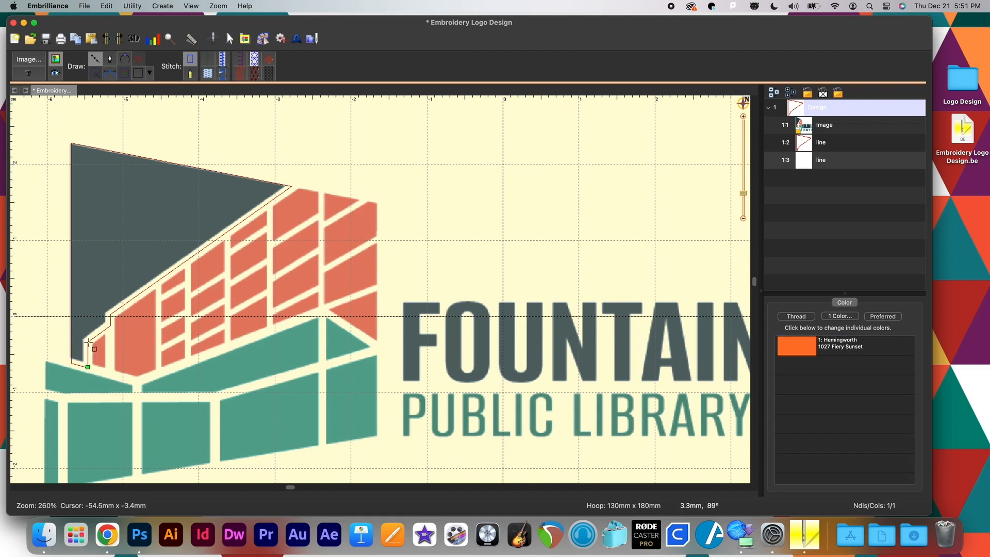
left_click(88, 342)
left_click(111, 313)
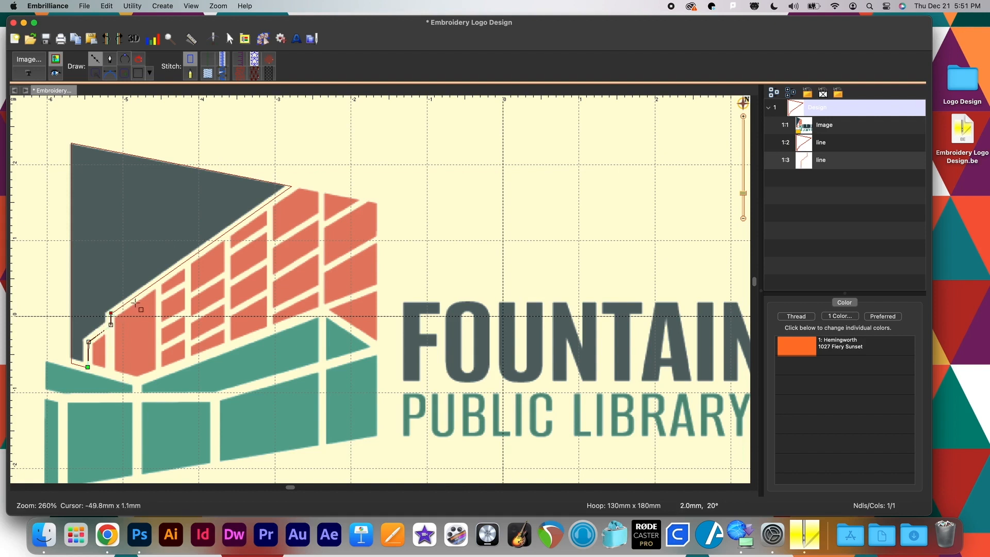
left_click(291, 185)
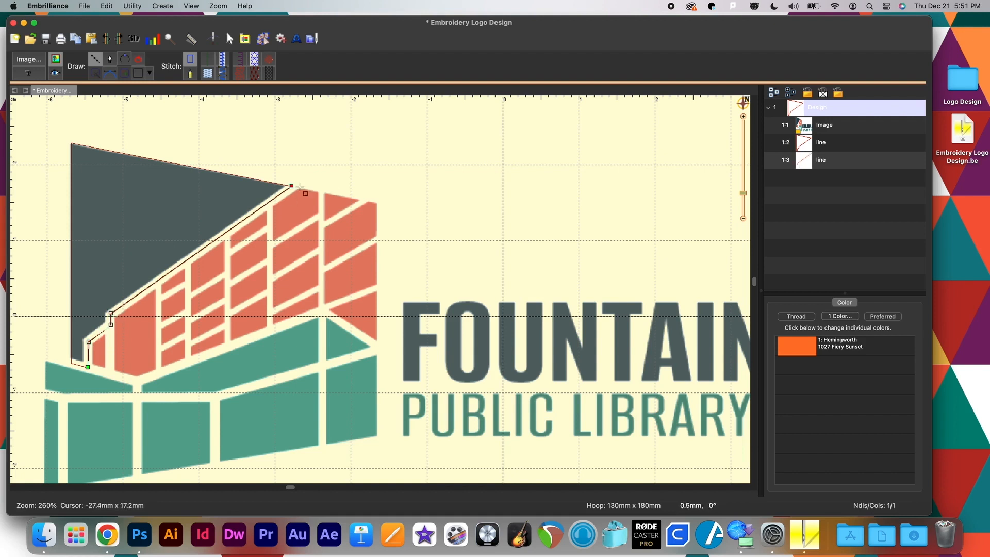
left_click(377, 202)
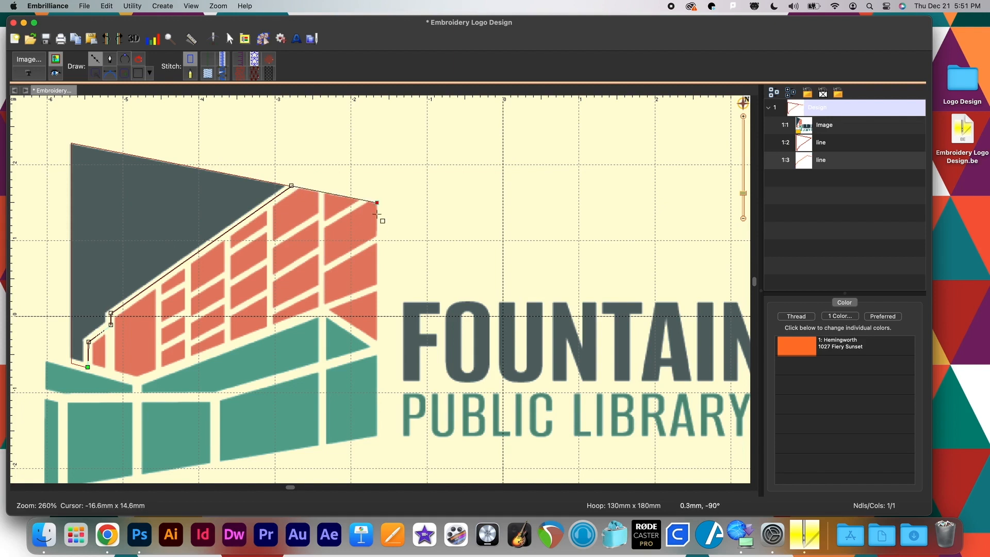
left_click(378, 346)
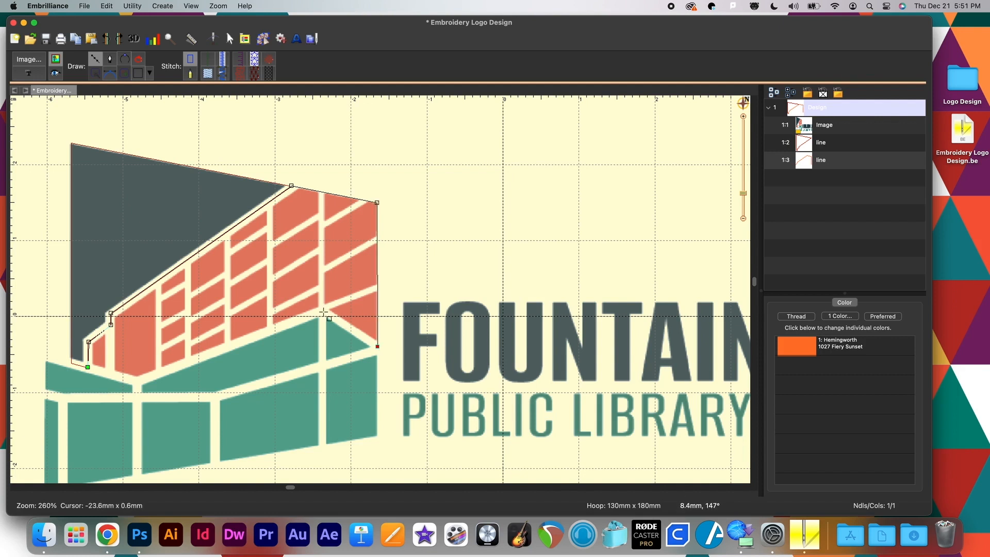
left_click(322, 311)
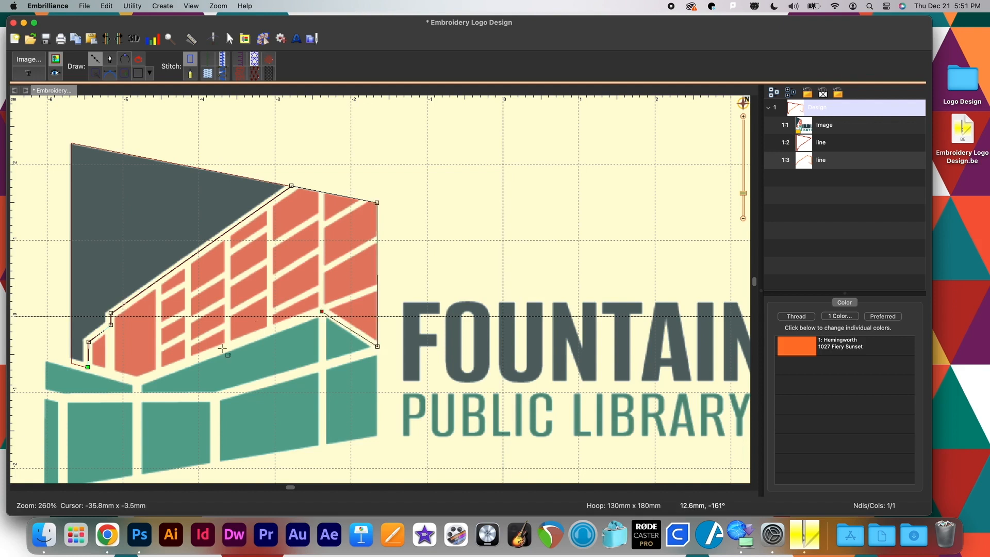
left_click(137, 382)
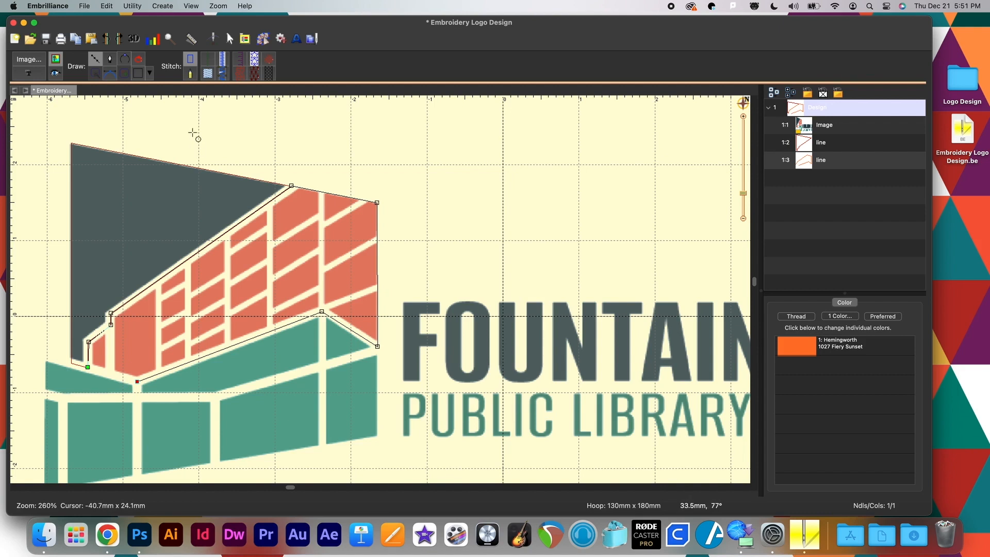
left_click(141, 60)
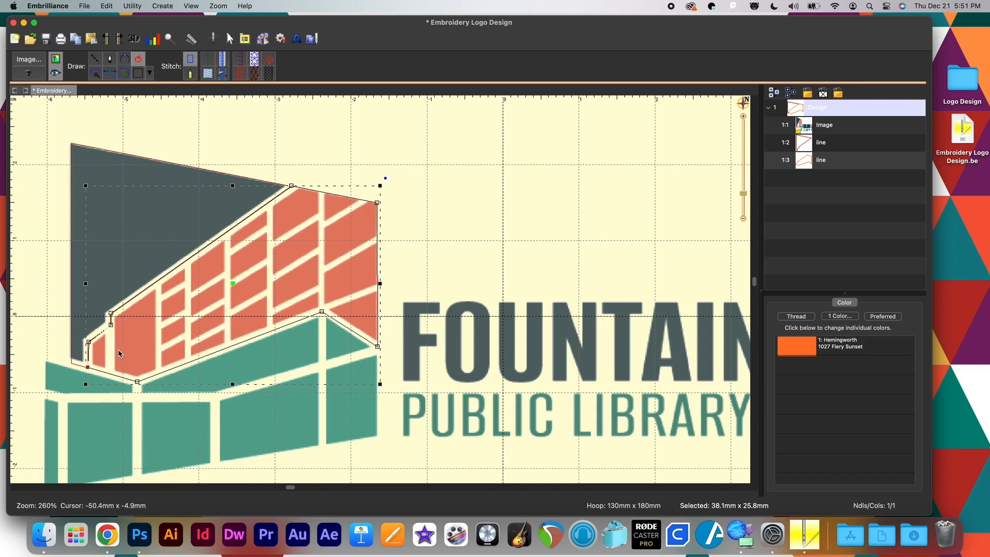
Nudge the red section outline's lower step point slightly sideways and its lower-right corner point slightly downward
left_click(89, 342)
left_click_drag(88, 341, 89, 341)
left_click(377, 346)
left_click_drag(377, 347, 377, 350)
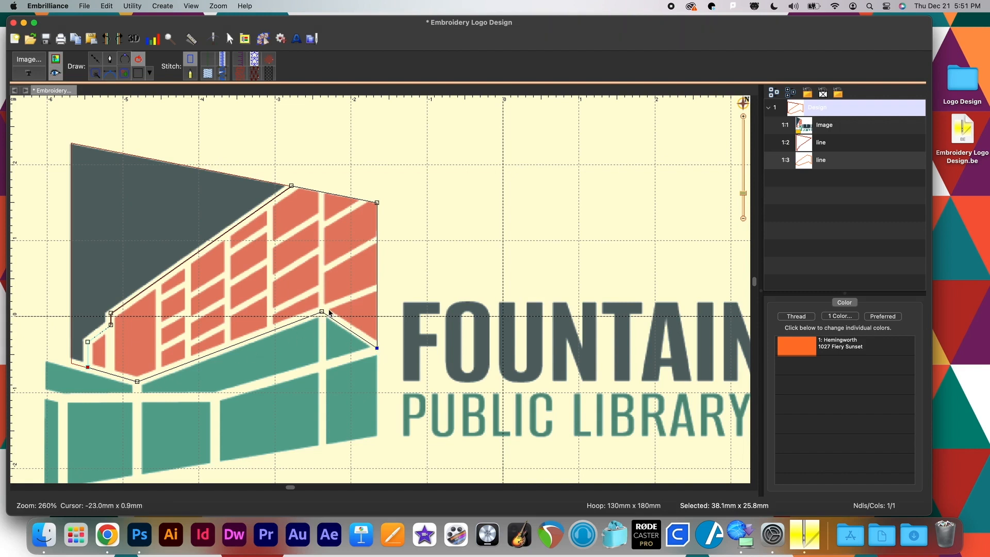
Start another straight-point outline and set its thread color to Hemingworth 1176 Light Teal Blue
left_click(95, 62)
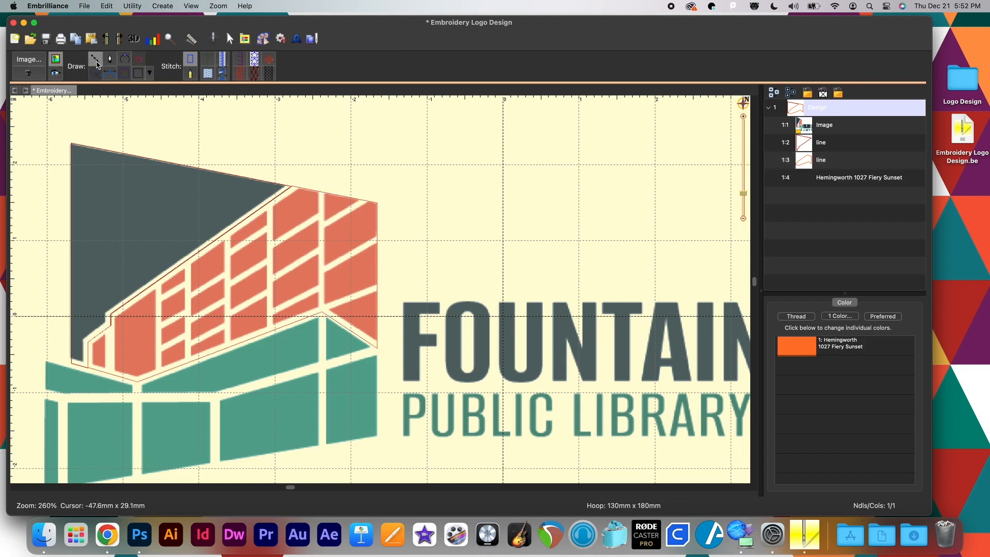
left_click(807, 355)
scroll(258, 387, "up", 10)
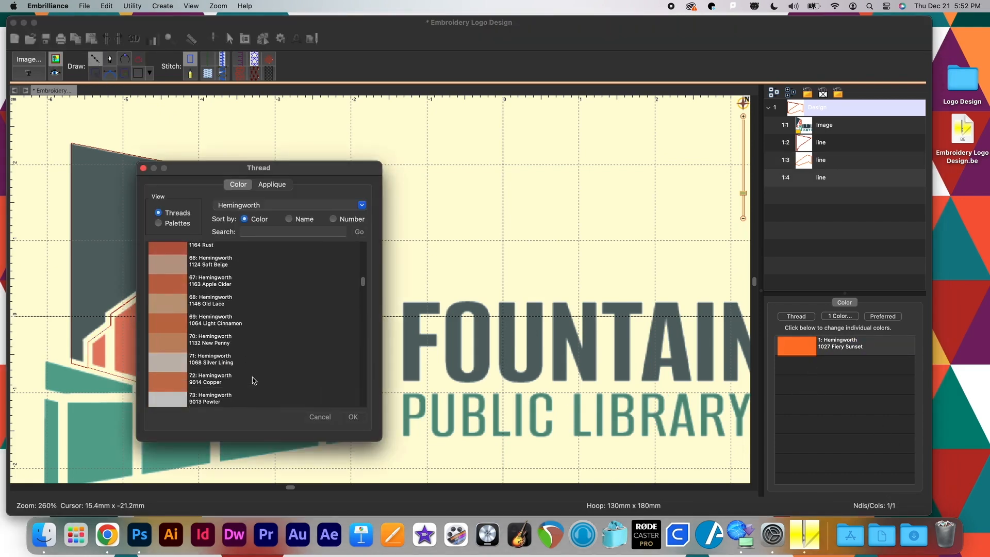
left_click_drag(361, 279, 346, 364)
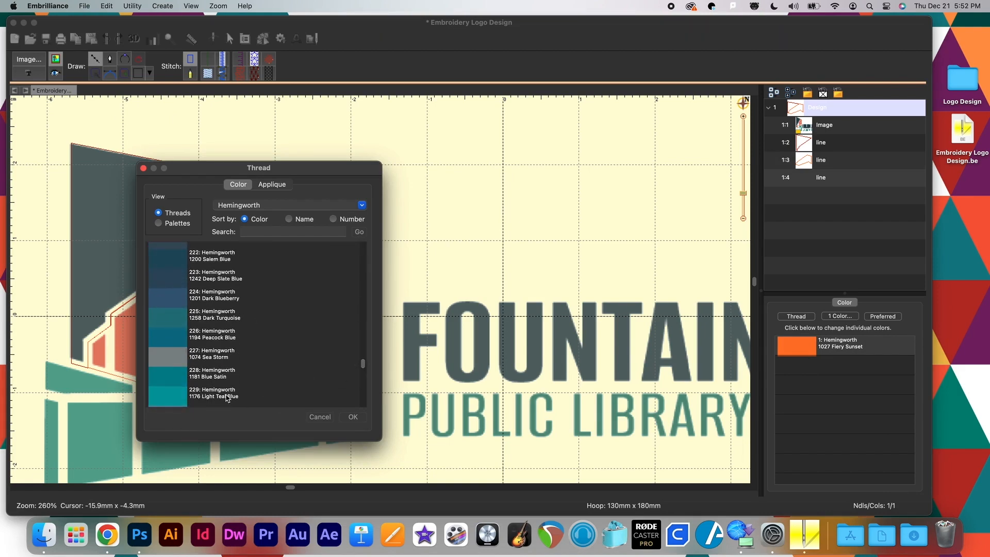
left_click(217, 399)
left_click(352, 417)
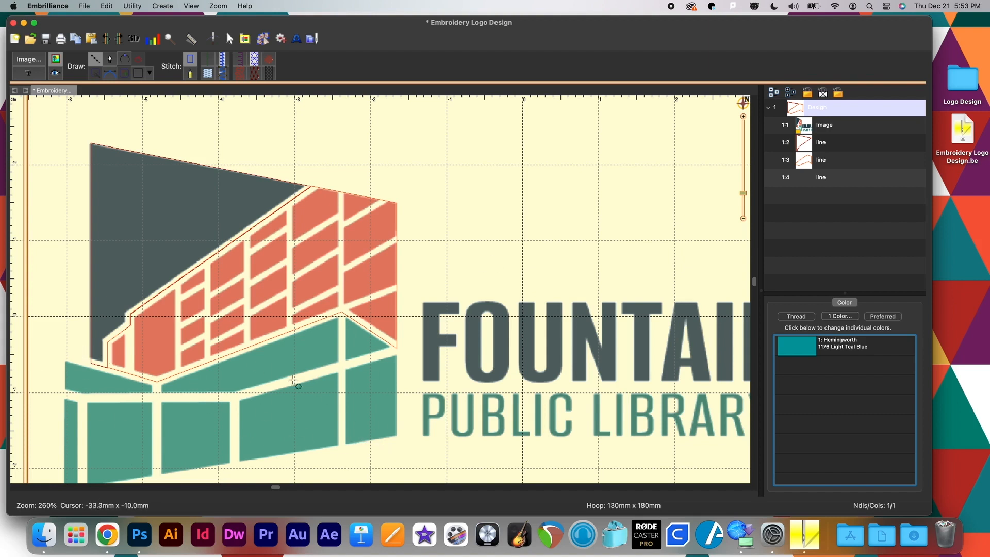
Outline the upper-left teal wedge with straight points and fine-tune its upper-left and right-hand corner points
left_click(66, 388)
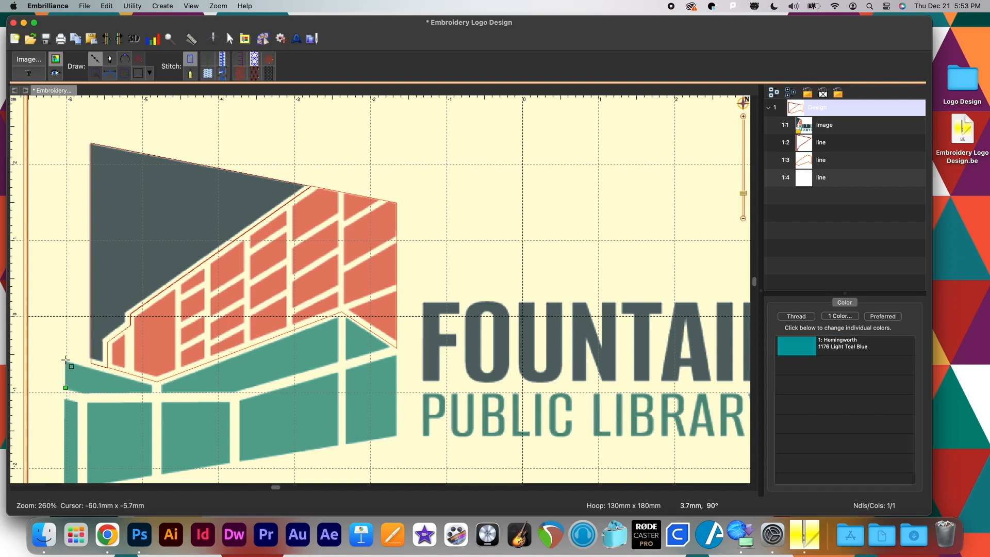
left_click(64, 353)
left_click(156, 382)
left_click(157, 397)
left_click(83, 398)
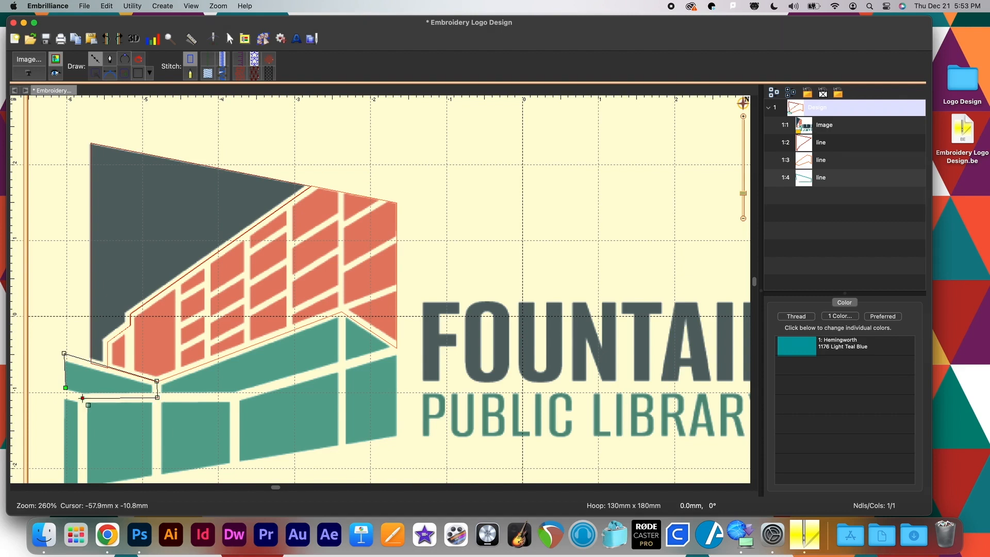
double_click(64, 393)
left_click_drag(64, 354, 65, 355)
left_click_drag(157, 382, 155, 398)
Outline the upper-right teal roof section with straight points, about 31.8 mm by 11.3 mm, and fine-tune its left and right corner points
left_click(95, 59)
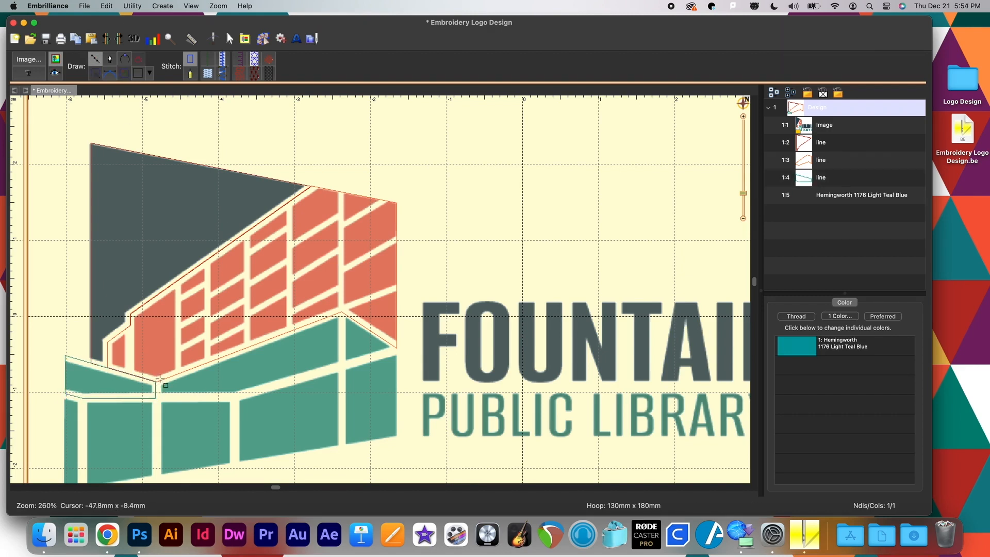
left_click(156, 380)
left_click(156, 397)
left_click(234, 397)
left_click(397, 347)
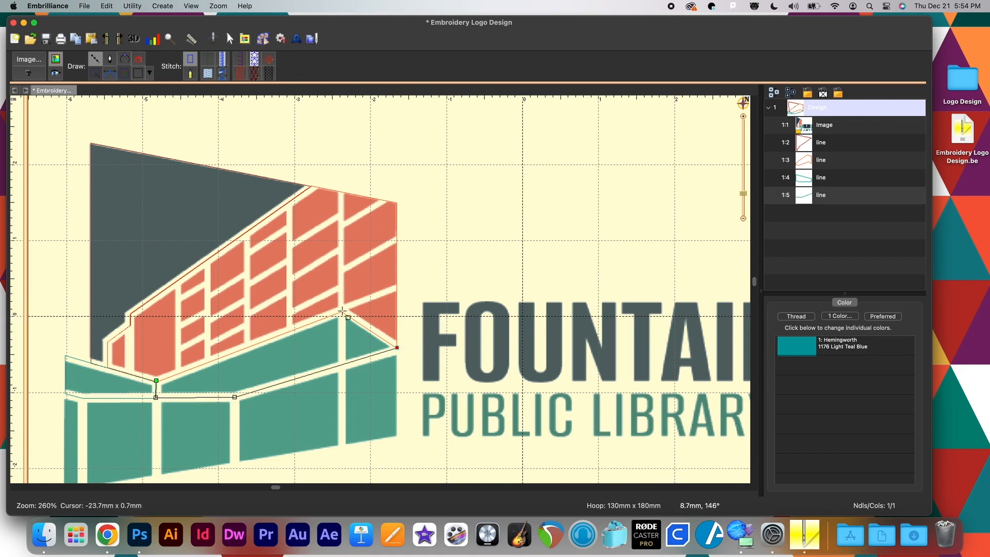
left_click(341, 311)
left_click(156, 381)
left_click_drag(155, 398, 156, 397)
left_click_drag(397, 348, 397, 349)
left_click_drag(156, 380, 156, 382)
left_click_drag(156, 397, 156, 397)
Outline the lower teal wall section with straight points, about 43.8 mm by 18.5 mm, and nudge its upper edge points into line
left_click(95, 58)
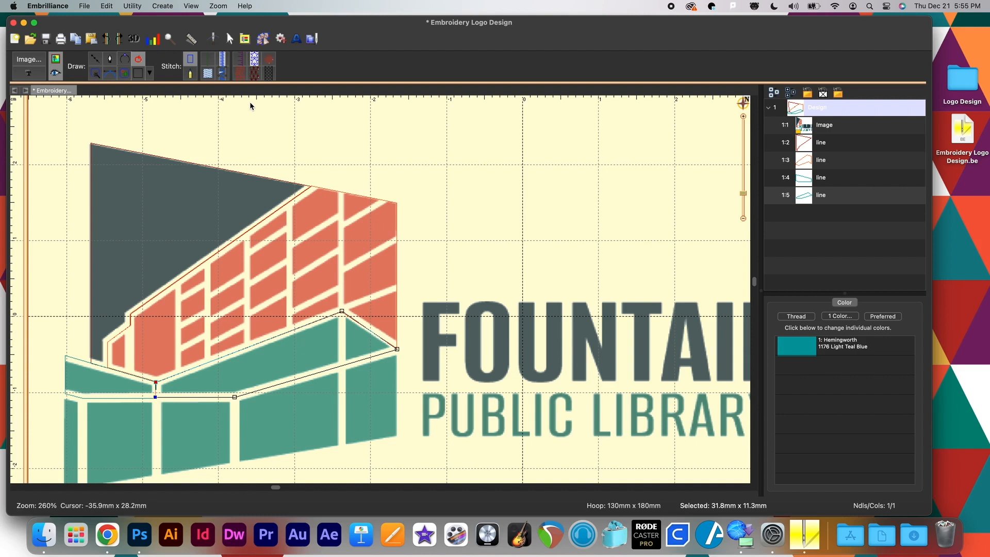
left_click_drag(754, 286, 754, 300)
left_click(66, 341)
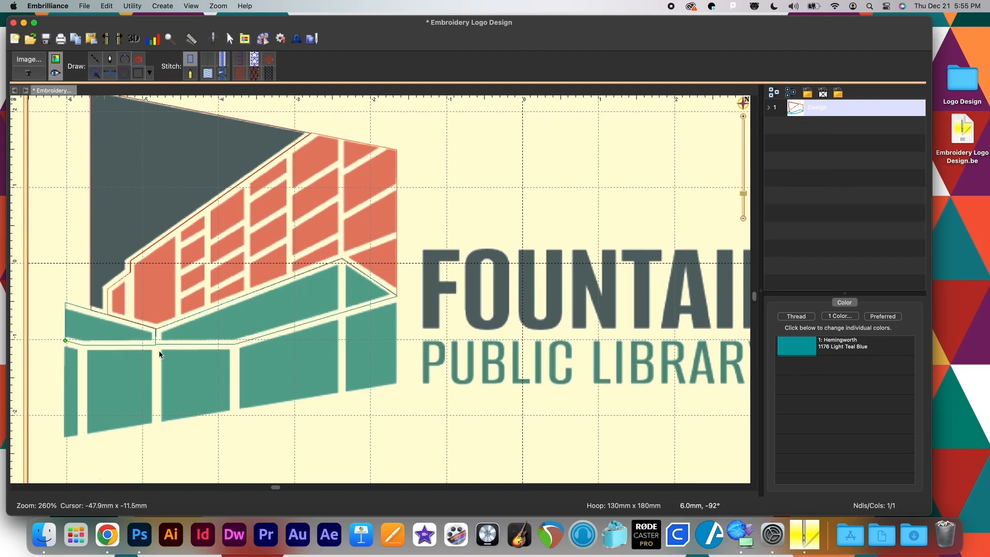
left_click(64, 437)
left_click(397, 383)
left_click(397, 296)
left_click(235, 343)
left_click(64, 340)
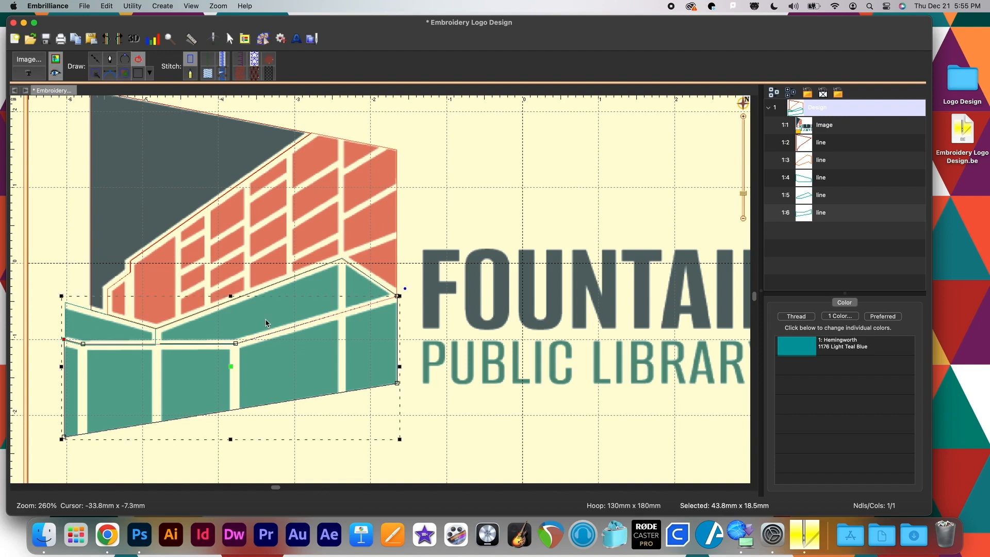
left_click_drag(64, 339, 64, 340)
left_click_drag(236, 343, 235, 345)
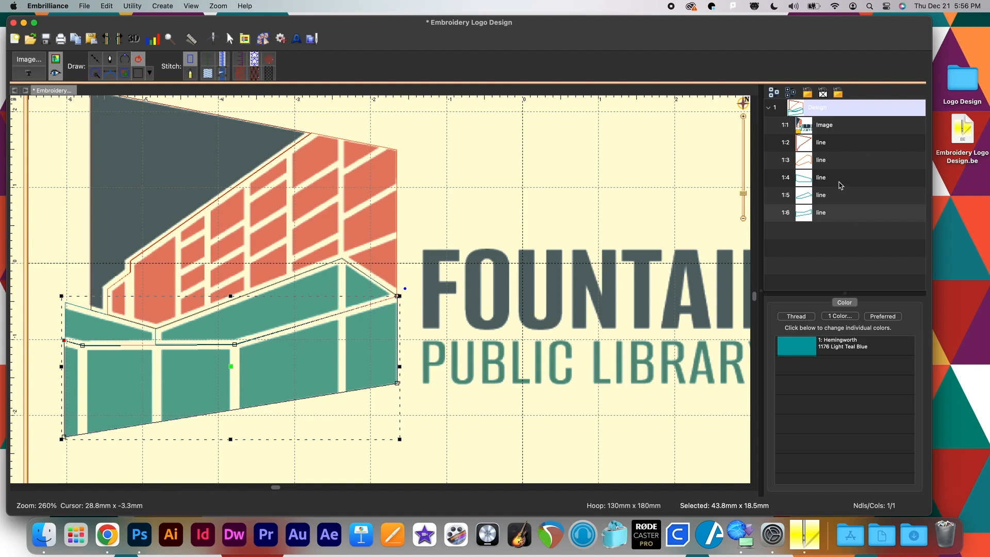
Select the large dark triangular outline and set its thread color to Hemingworth 1242 Deep Slate Blue
left_click(836, 149)
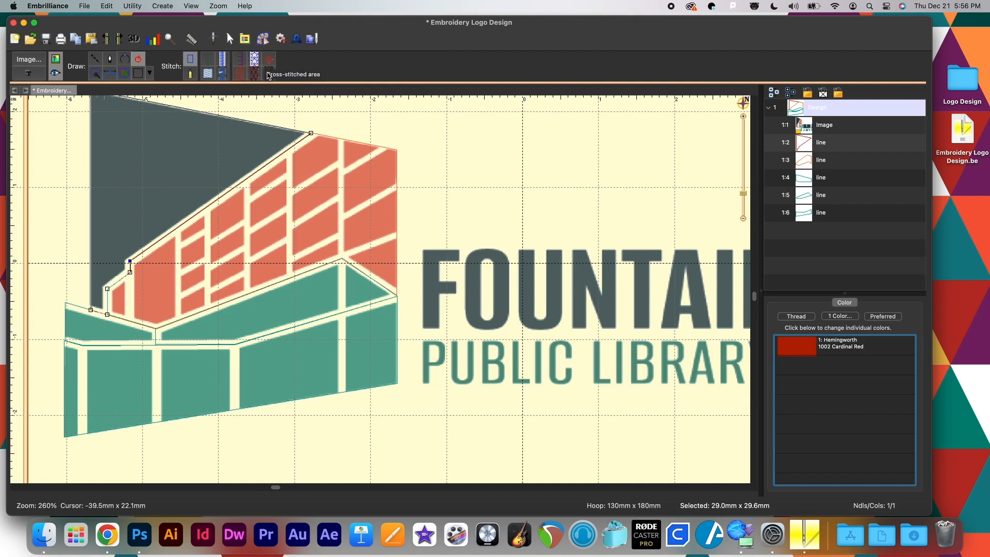
left_click(208, 76)
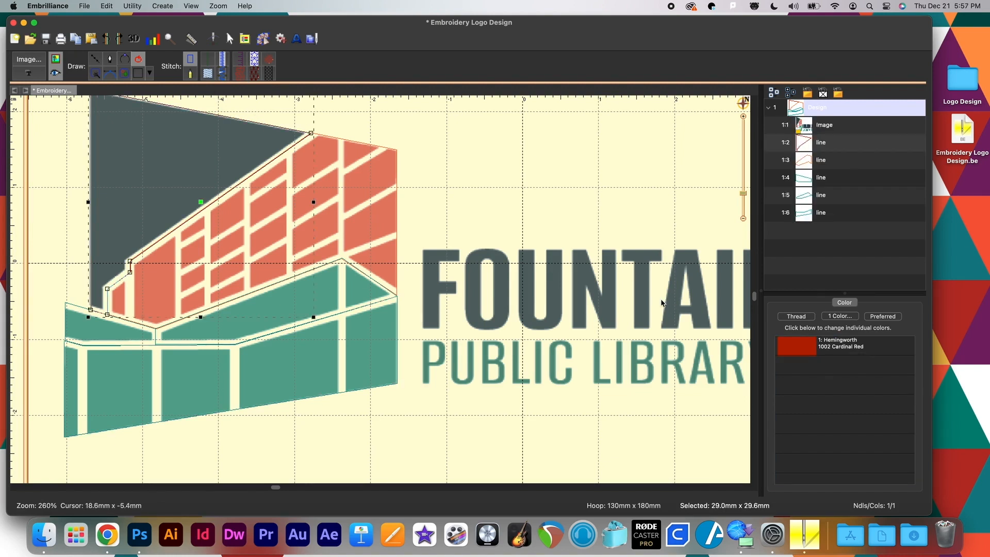
left_click(824, 350)
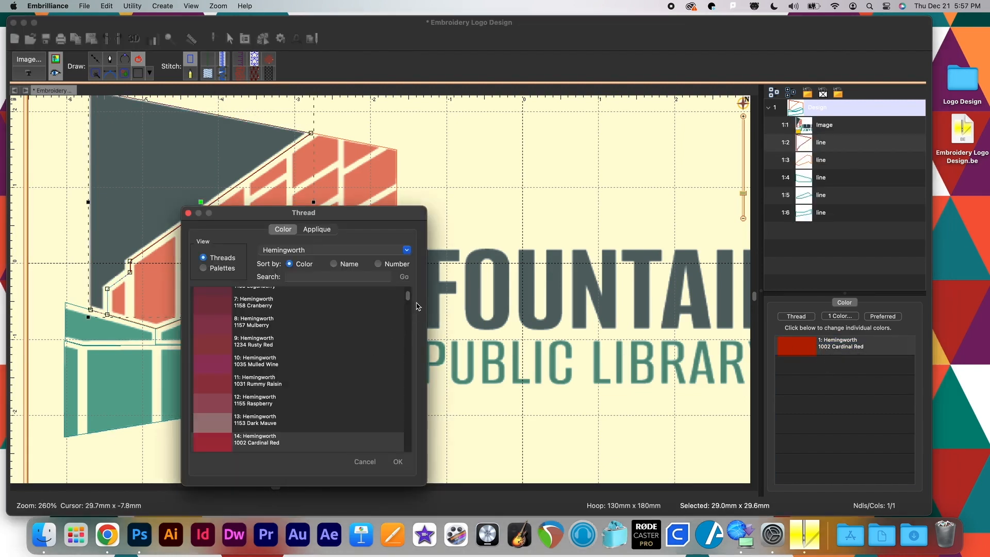
left_click_drag(408, 297, 416, 410)
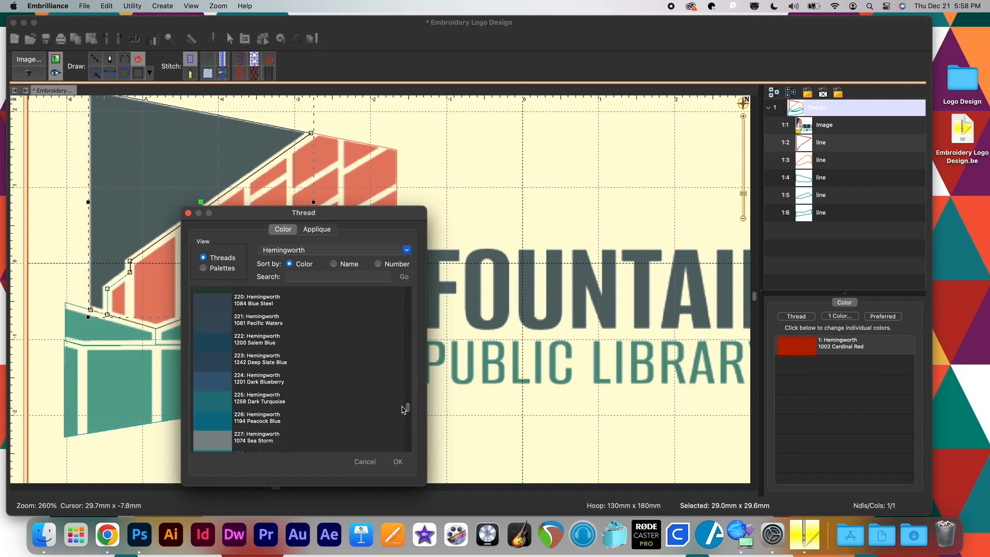
left_click(214, 364)
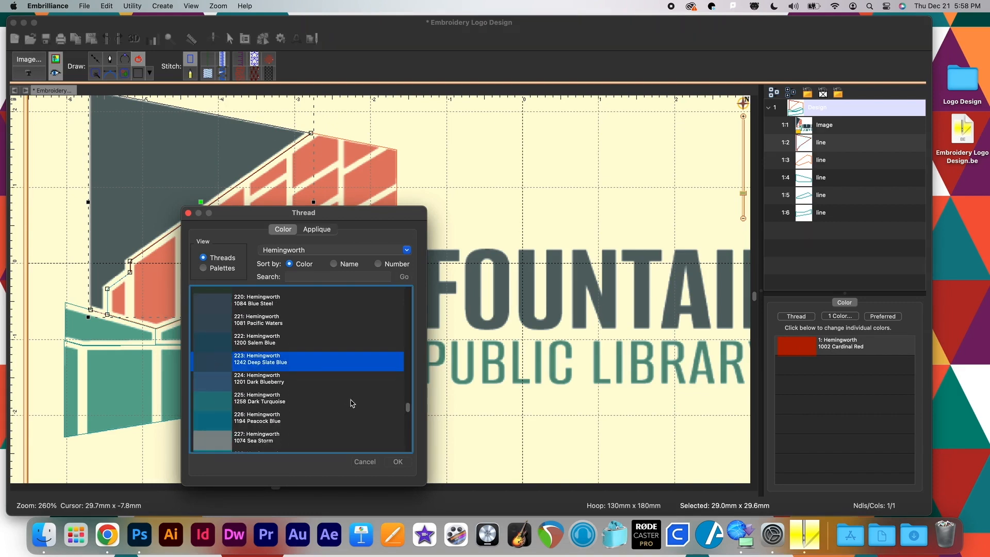
left_click(397, 462)
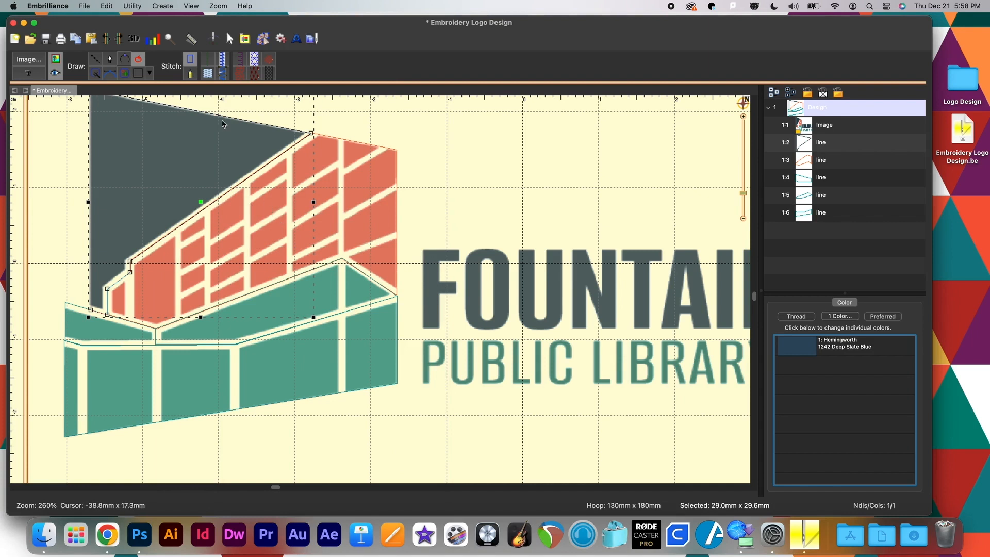
Convert the dark triangular outline to a fill stitch and angle its stitch direction line diagonally downward toward the slanted edge
left_click(208, 73)
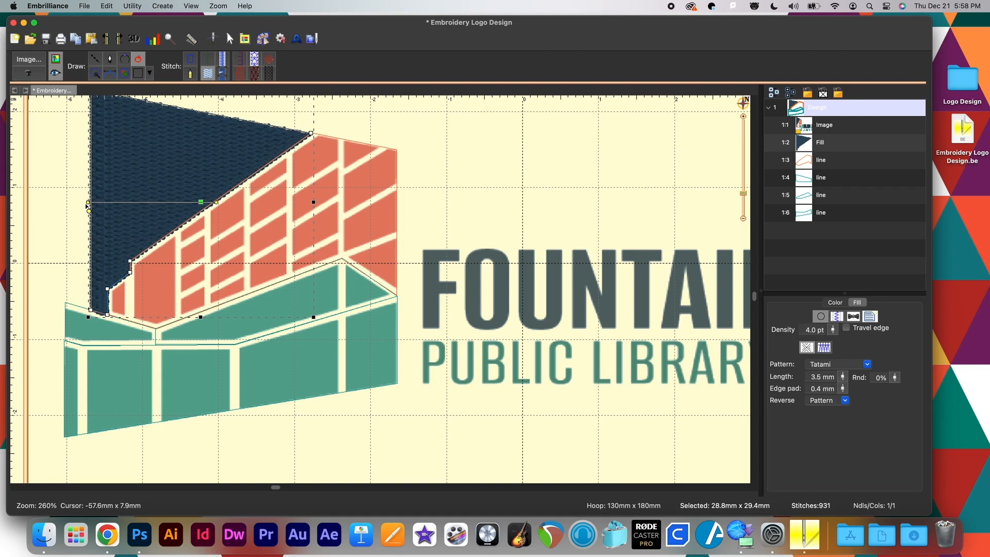
left_click_drag(86, 197, 88, 149)
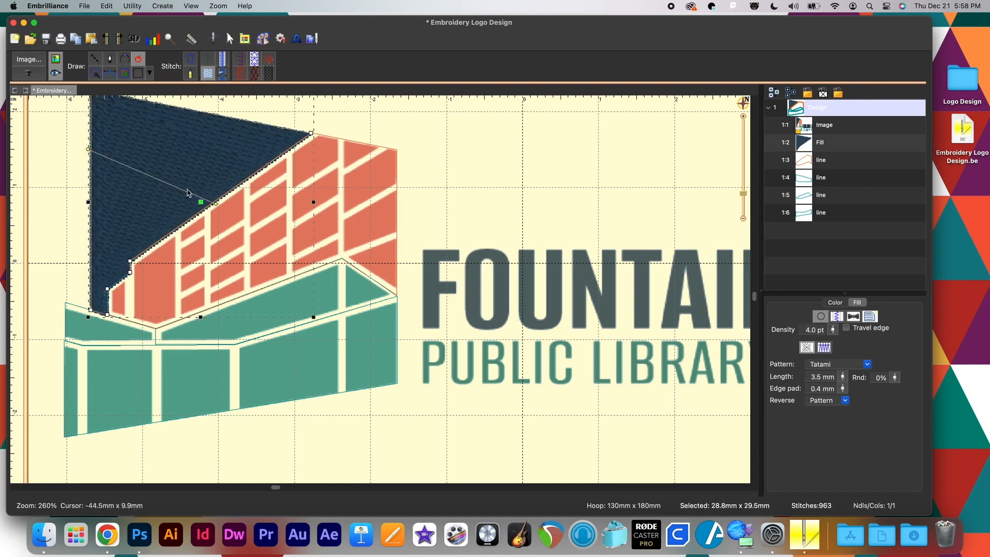
left_click_drag(217, 205, 194, 218)
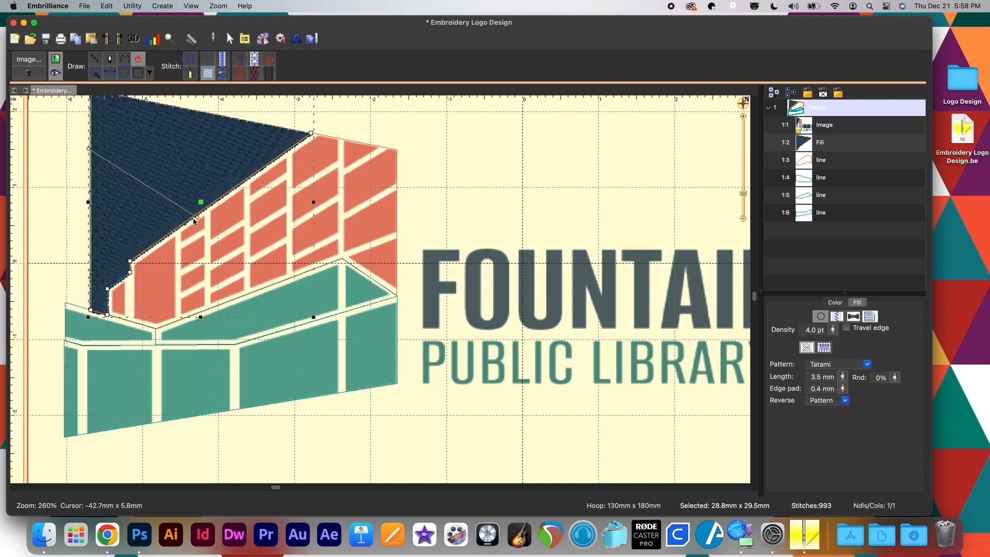
left_click_drag(198, 219, 200, 215)
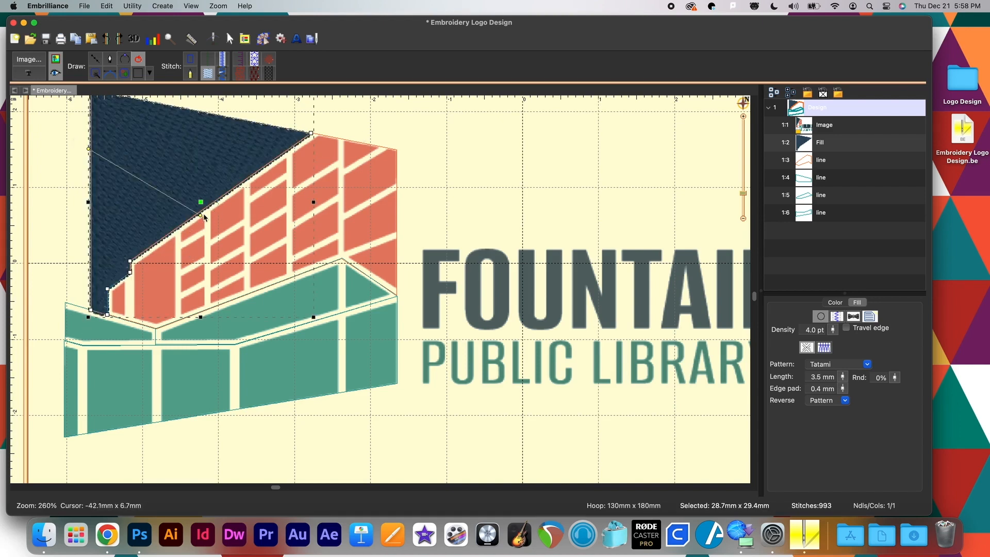
left_click_drag(201, 216, 199, 216)
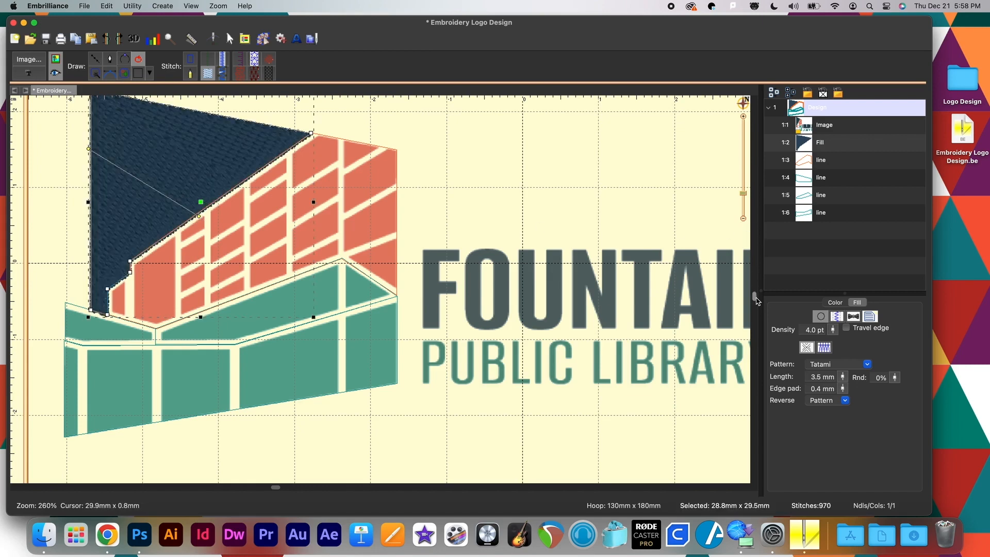
scroll(624, 344, "up", 3)
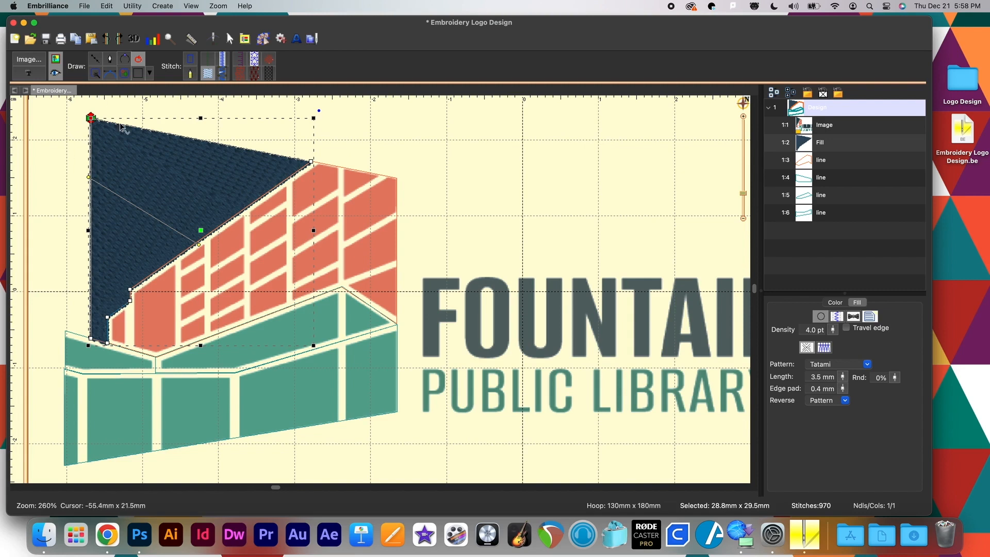
Move the dark fill's red end point to the shape's lower tip and set the fill density to 5.0 pt
mouse_move(91, 118)
left_mouse_down()
mouse_move(328, 154)
mouse_move(213, 231)
mouse_move(118, 372)
mouse_move(361, 191)
mouse_move(128, 286)
mouse_move(127, 388)
left_mouse_up()
left_click(834, 331)
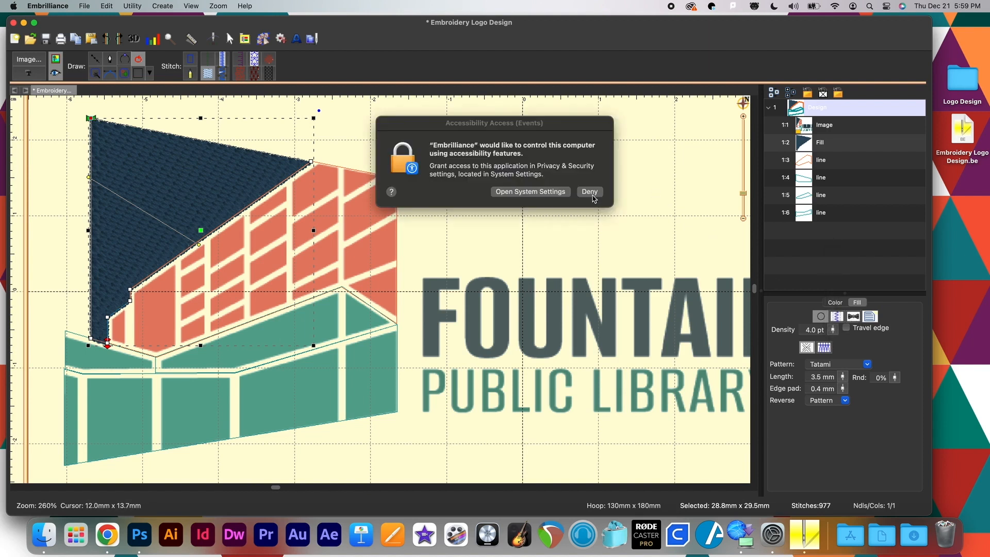
left_click(590, 192)
left_click(833, 331)
left_click_drag(834, 331, 833, 328)
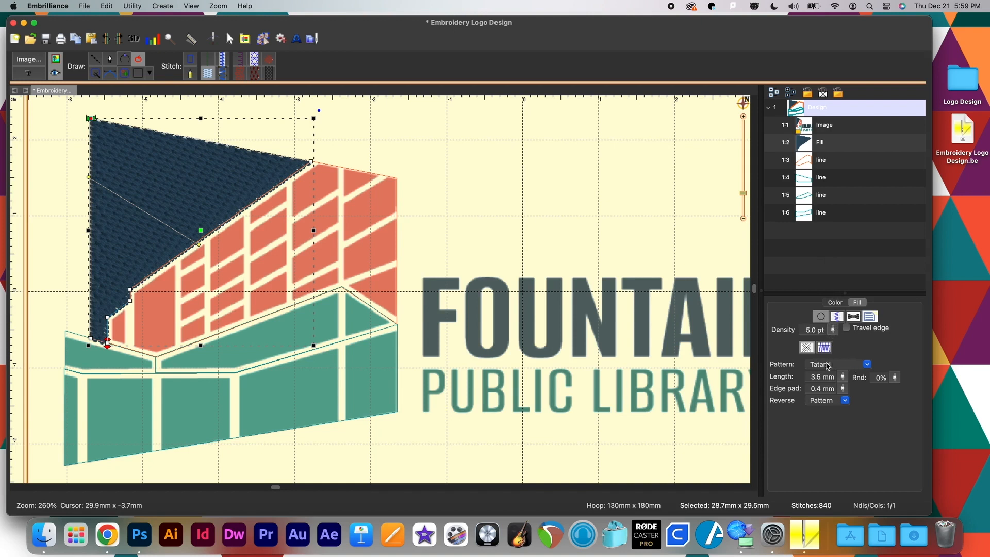
Try the Wicker, Zig-Zag, Diamond 3, Corn Row 2 and Scales patterns on the dark fill
left_click(867, 365)
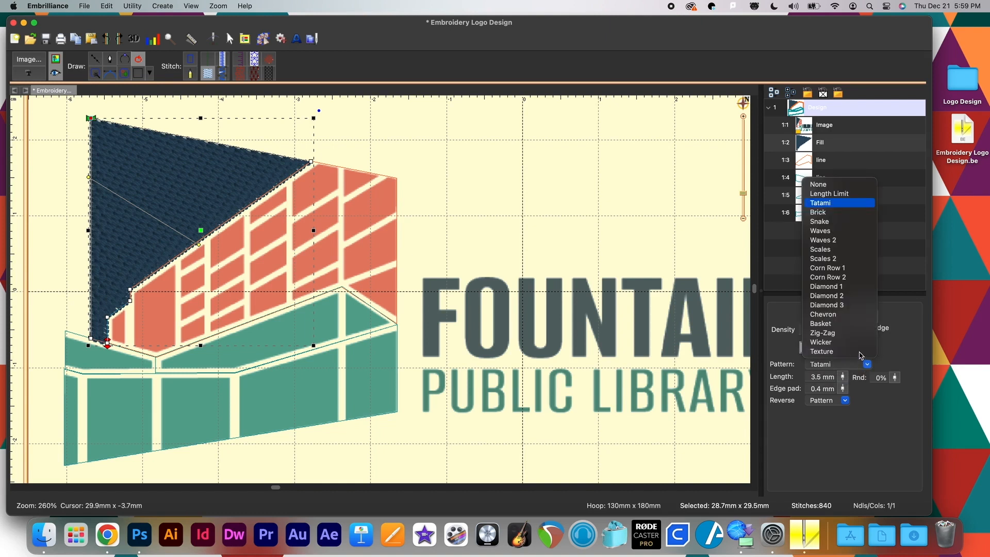
left_click(824, 342)
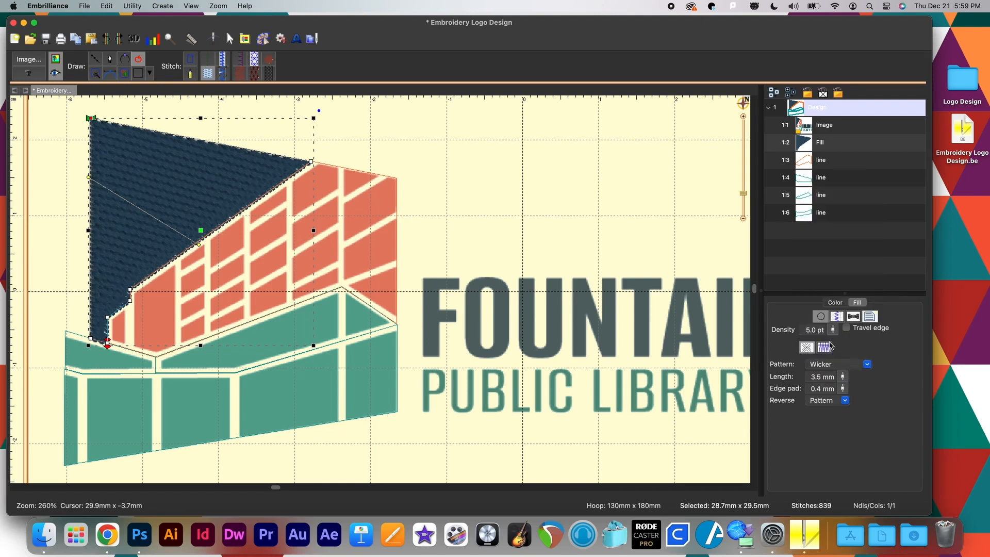
left_click(868, 365)
left_click(852, 333)
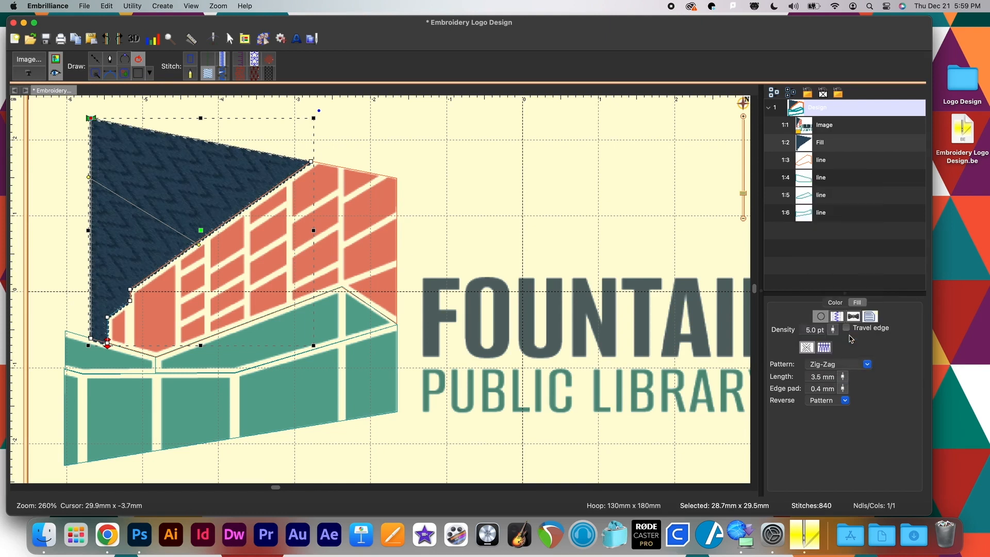
left_click(868, 365)
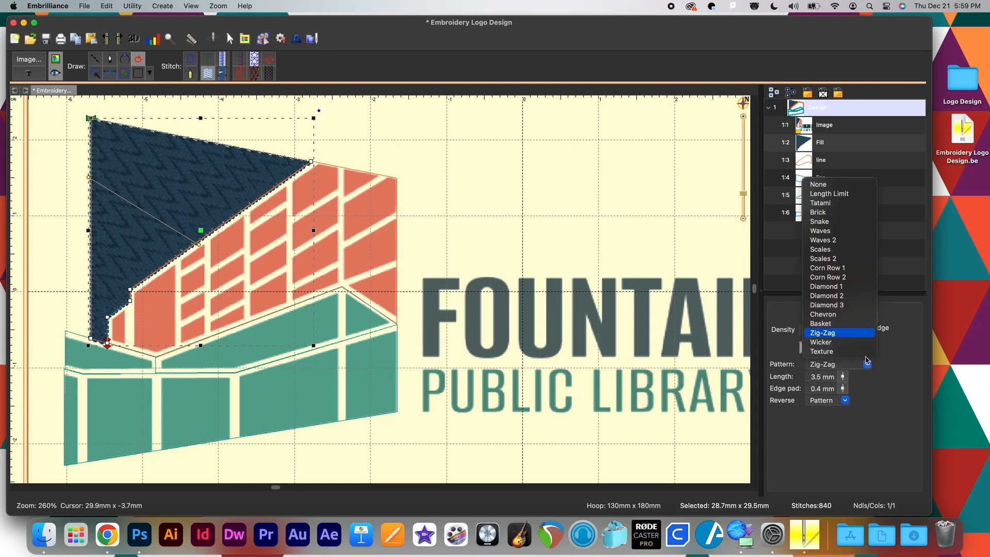
left_click(845, 306)
left_click(868, 365)
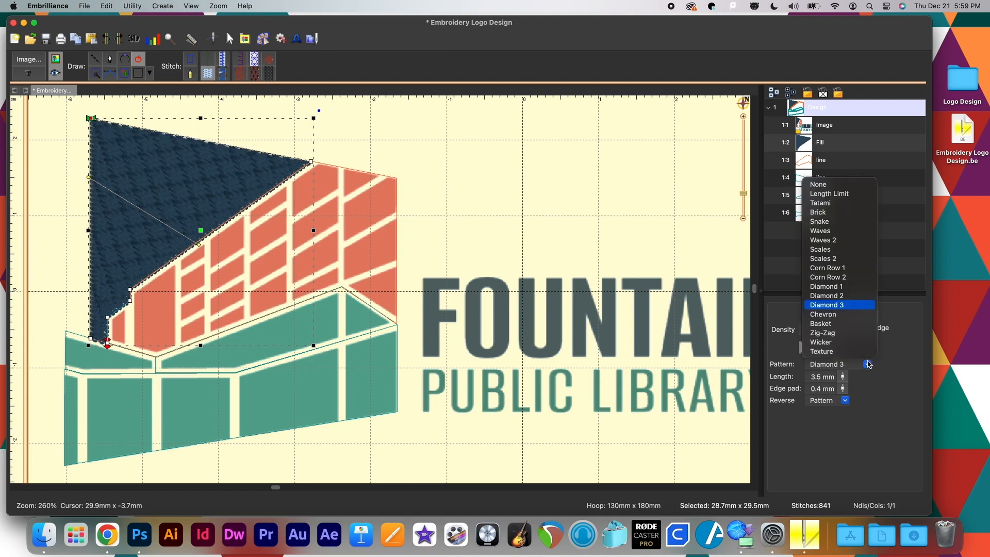
left_click(841, 277)
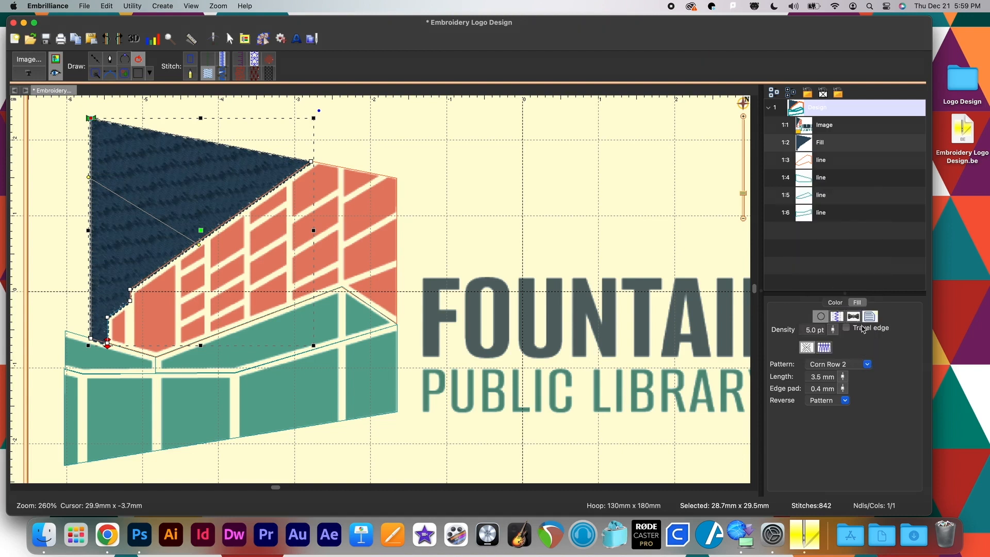
left_click(871, 368)
left_click(833, 252)
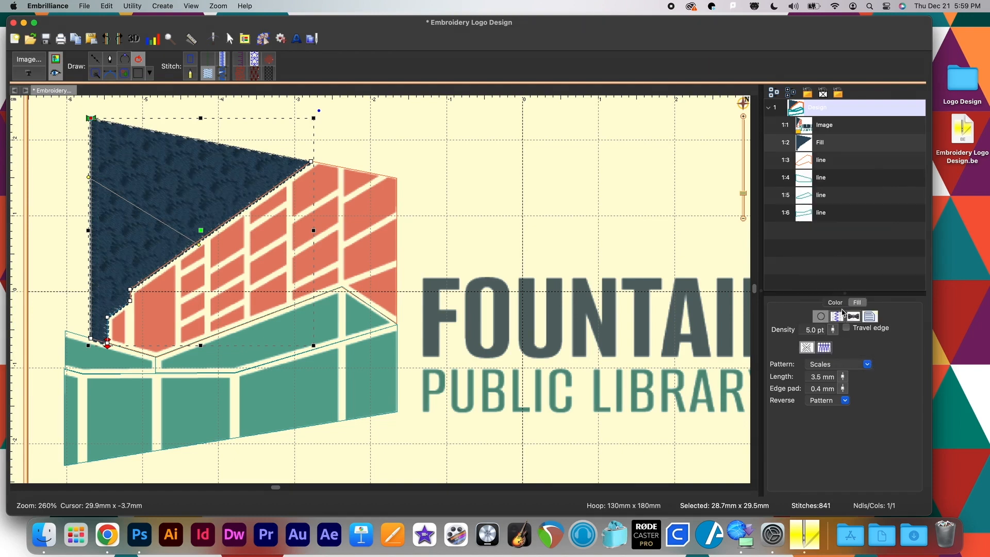
Try the Waves, Snake, Brick and None patterns on the dark fill and return it to Tatami
left_click(868, 364)
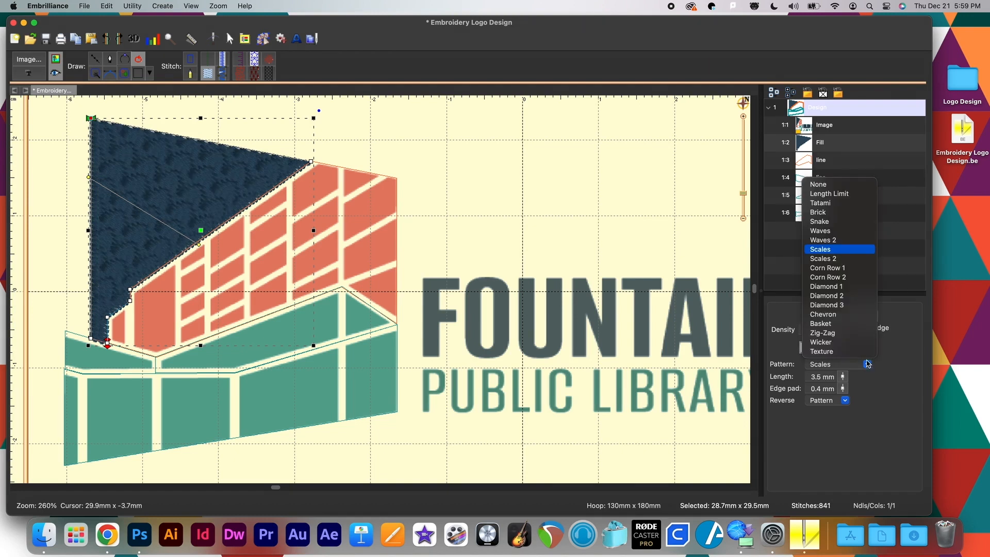
left_click(830, 231)
left_click(870, 368)
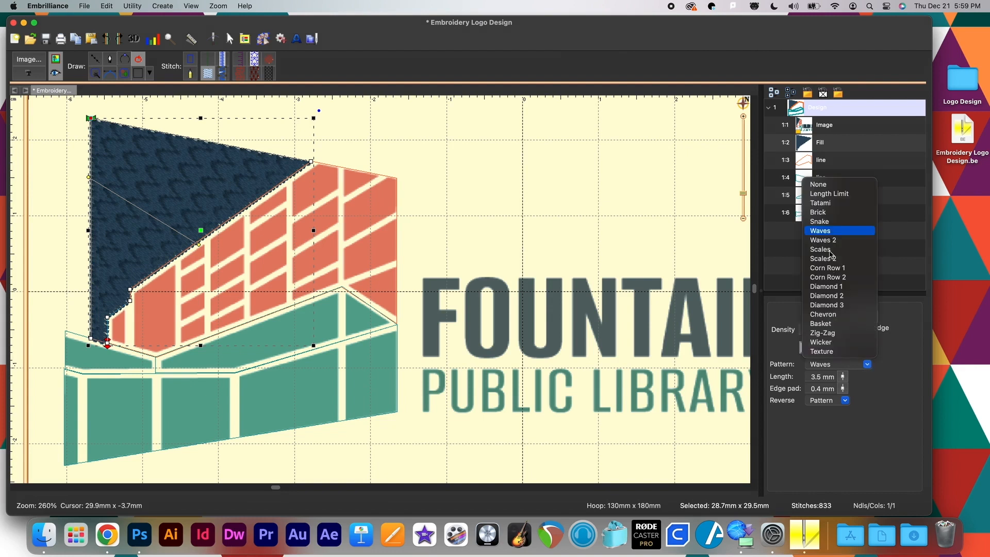
left_click(821, 222)
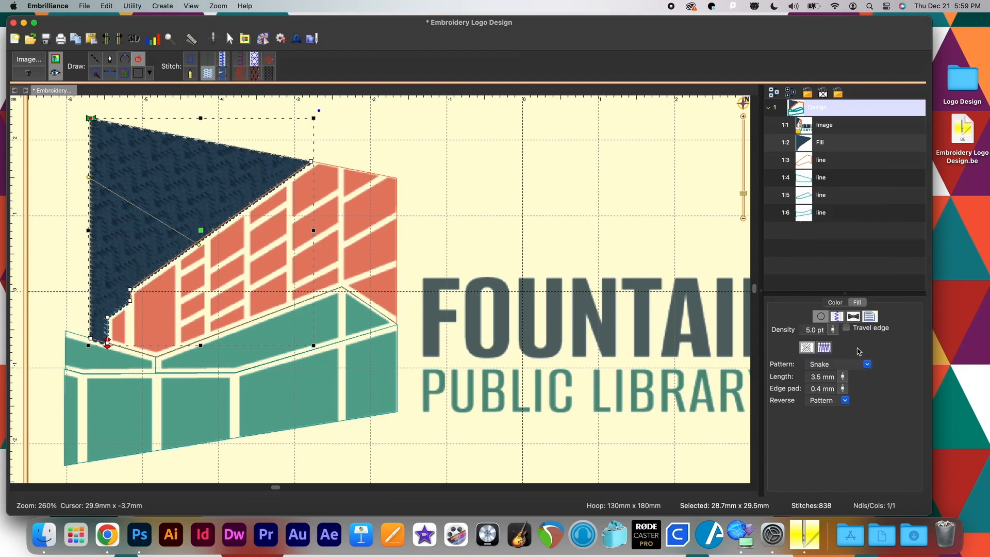
left_click(868, 364)
left_click(820, 213)
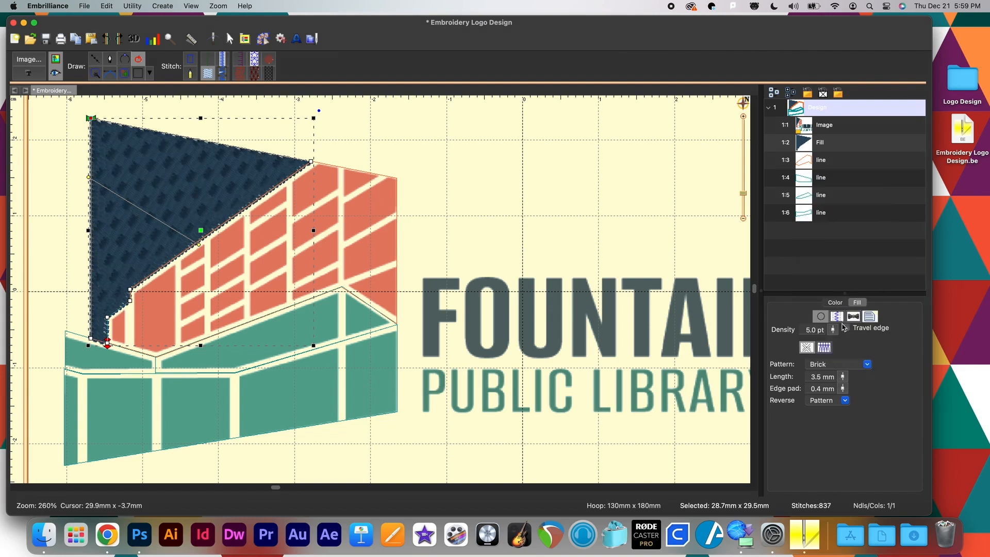
left_click(868, 364)
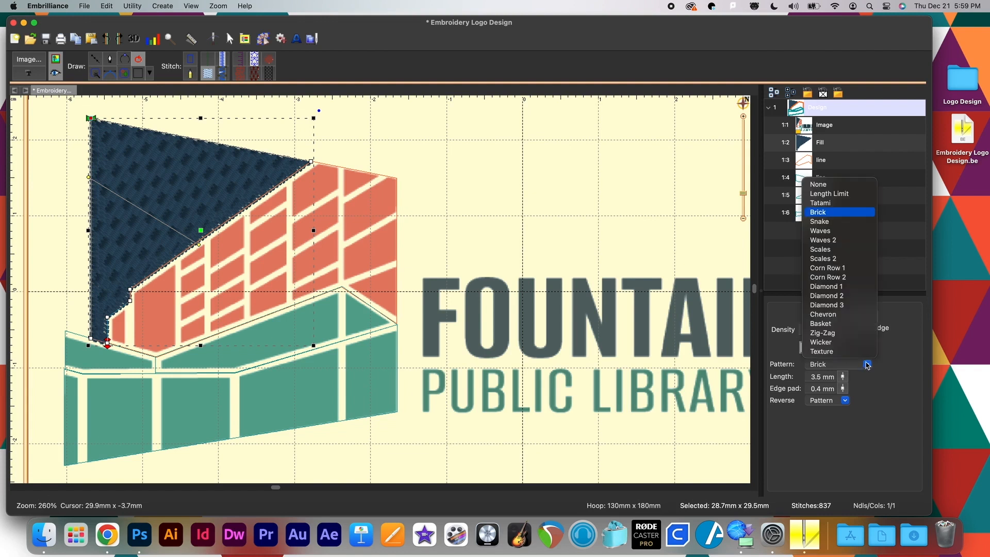
left_click(819, 185)
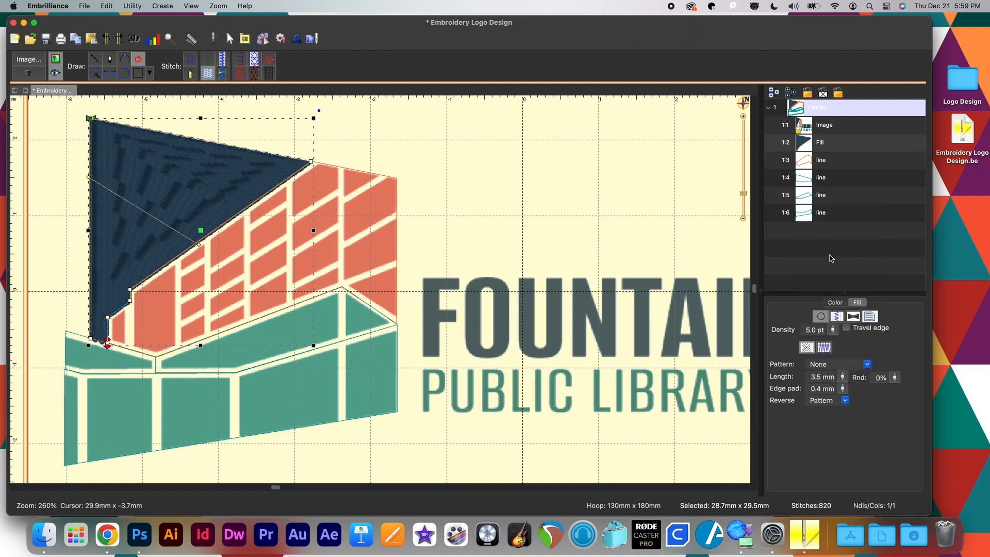
left_click(867, 364)
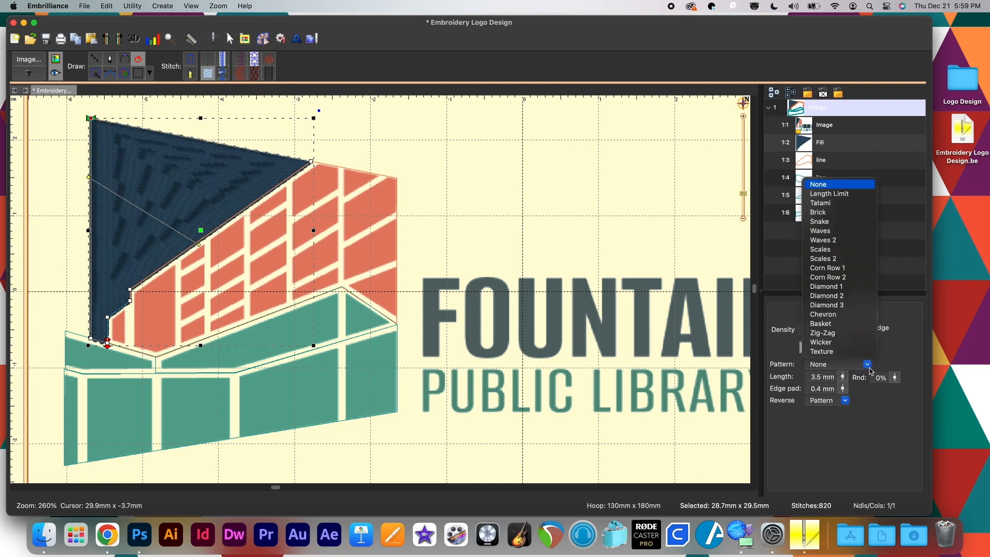
left_click(827, 204)
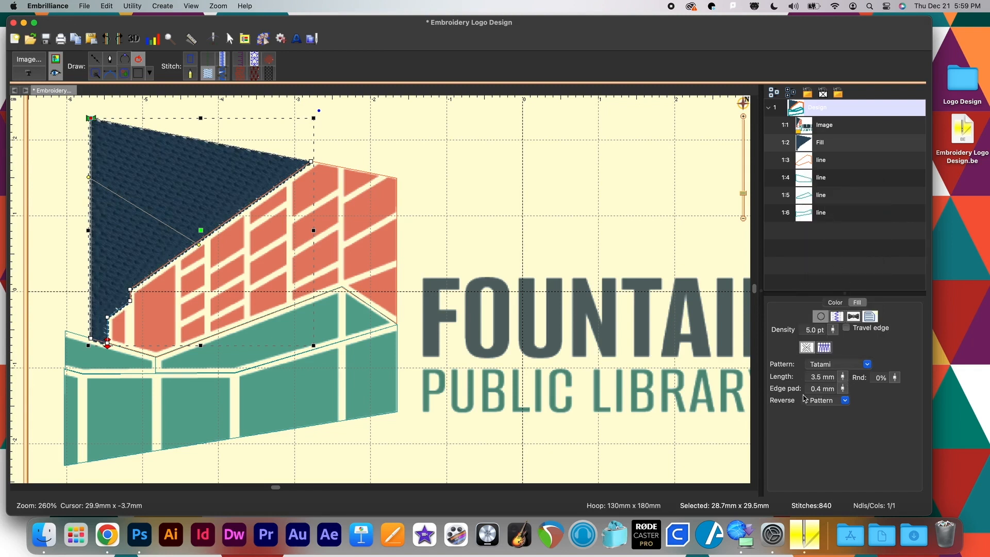
Review the dark fill's Reverse options and its Min, Pct and Max settings
left_click(843, 401)
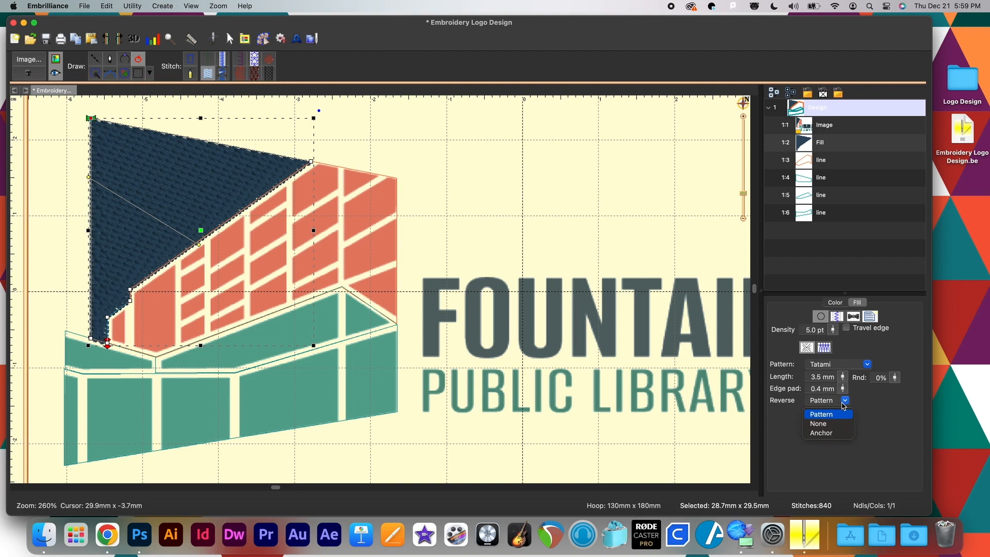
left_click(844, 405)
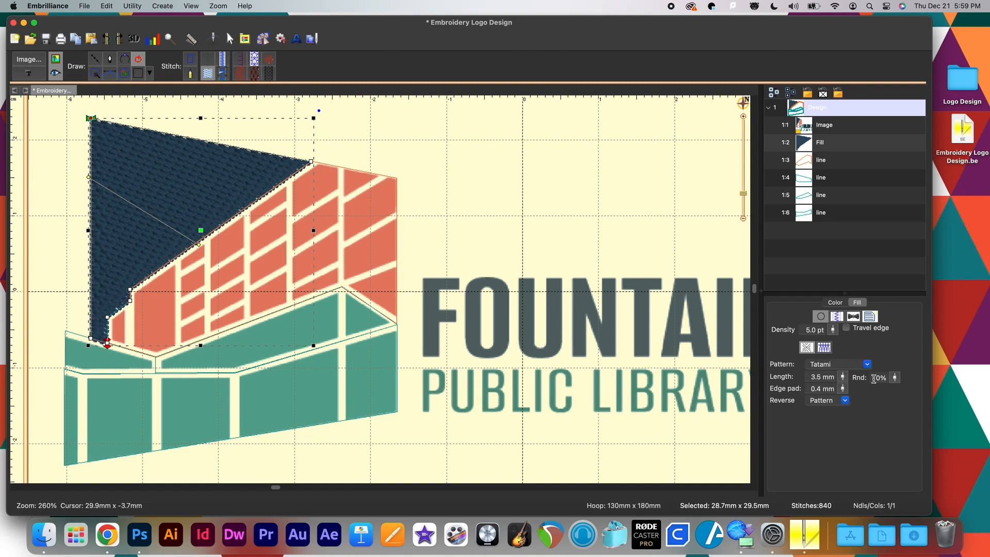
left_click(826, 349)
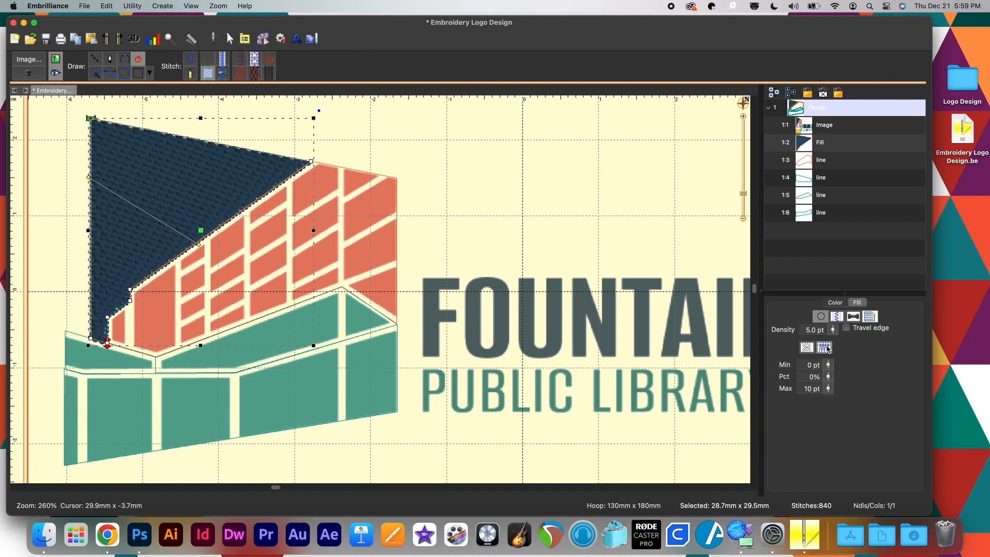
Add Diagonal 1 underlay to the dark fill, keeping the Contour and Perpendicular underlays enabled
left_click(836, 318)
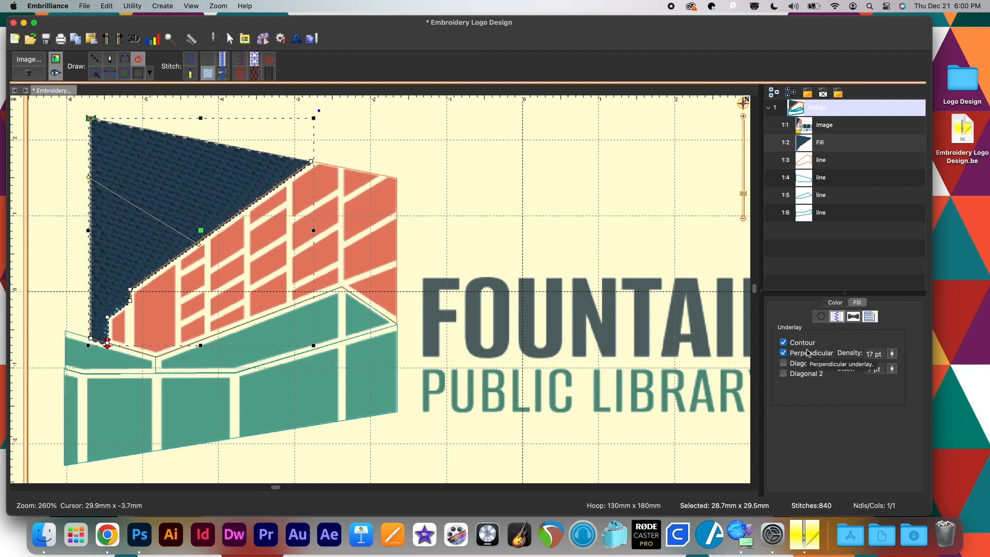
left_click(783, 362)
left_click(783, 343)
left_click(784, 342)
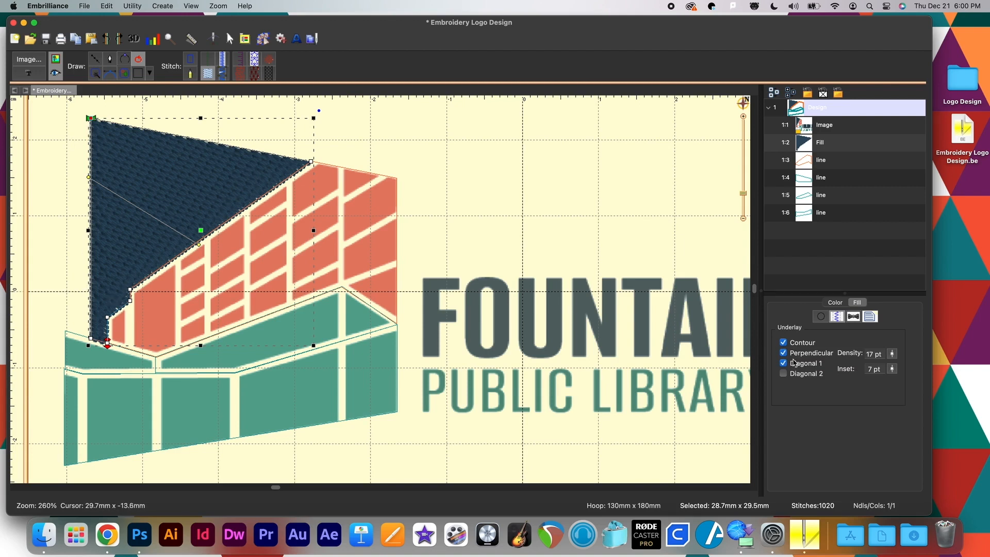
left_click_drag(756, 288, 757, 289)
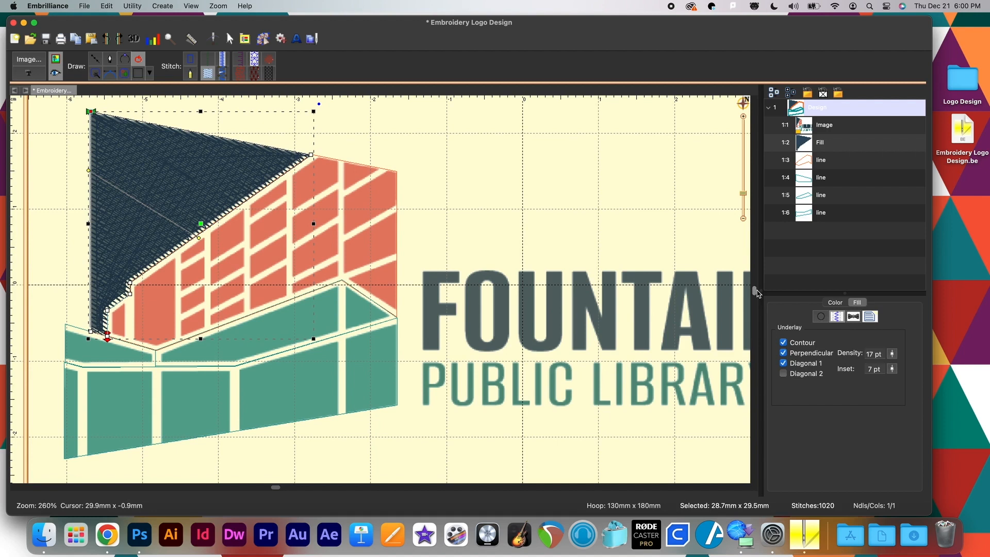
Remove the Diagonal 1, Perpendicular and Contour underlays from the dark fill one by one
left_click(784, 363)
left_click_drag(757, 290, 757, 290)
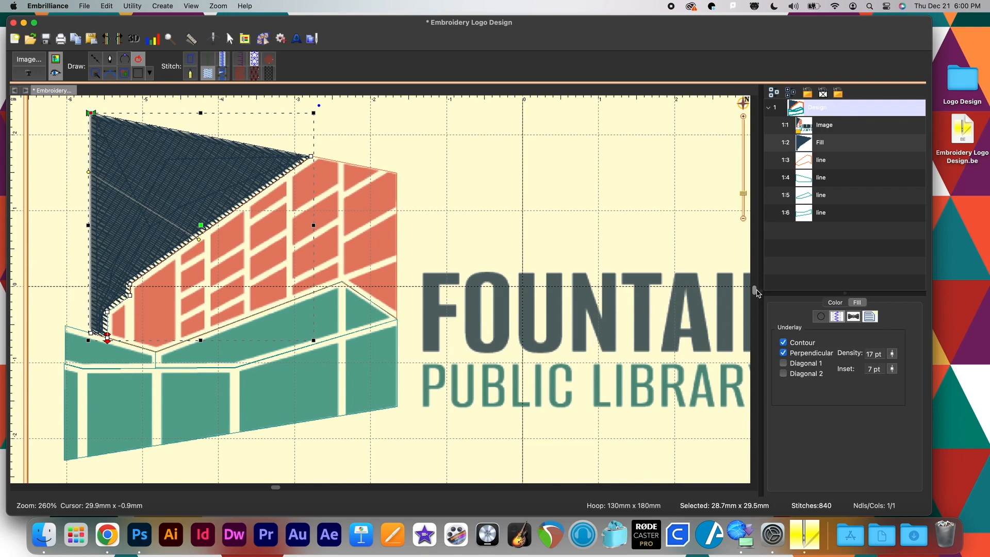
left_click(783, 353)
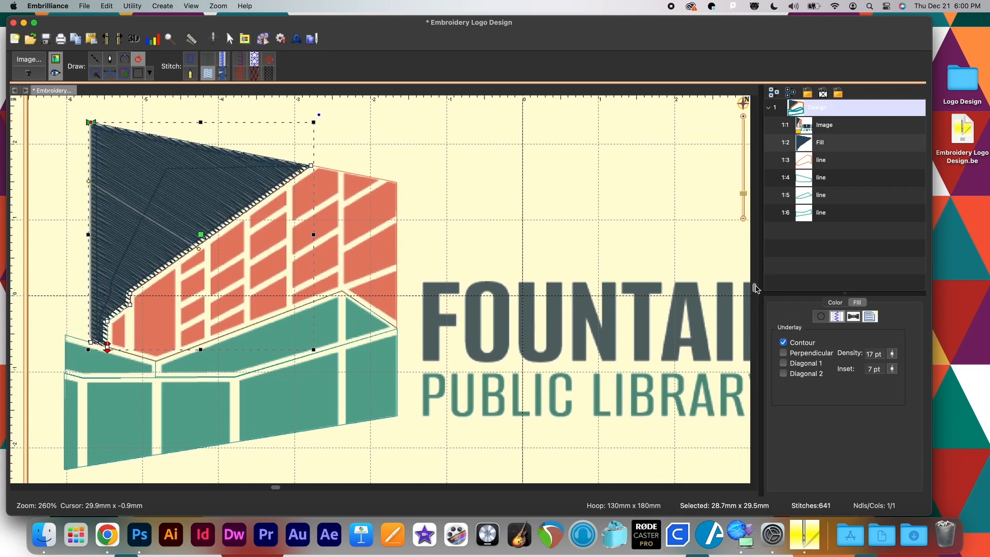
left_click(783, 343)
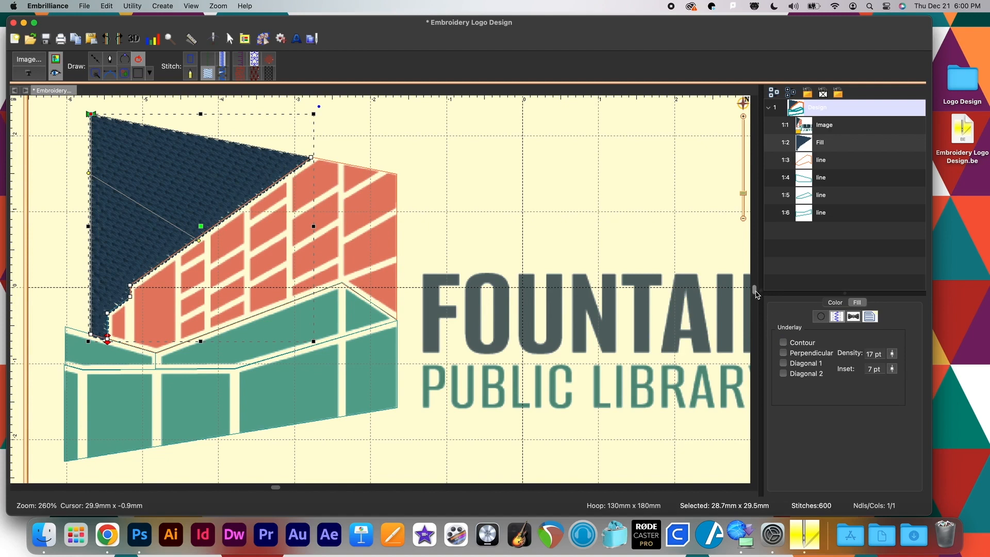
left_click_drag(756, 292, 756, 294)
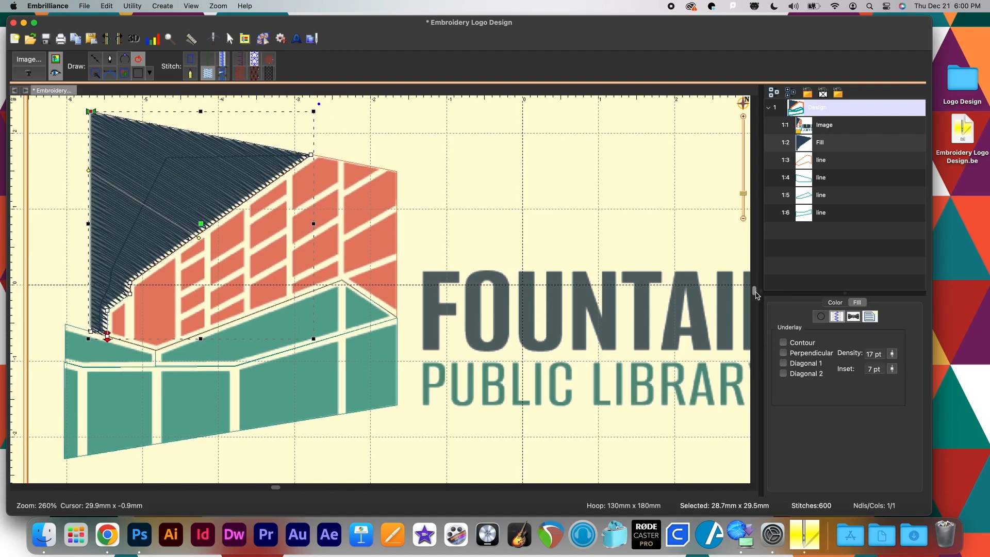
Re-enable the Contour, Perpendicular and Diagonal 1 underlays on the dark fill one by one
left_click(783, 342)
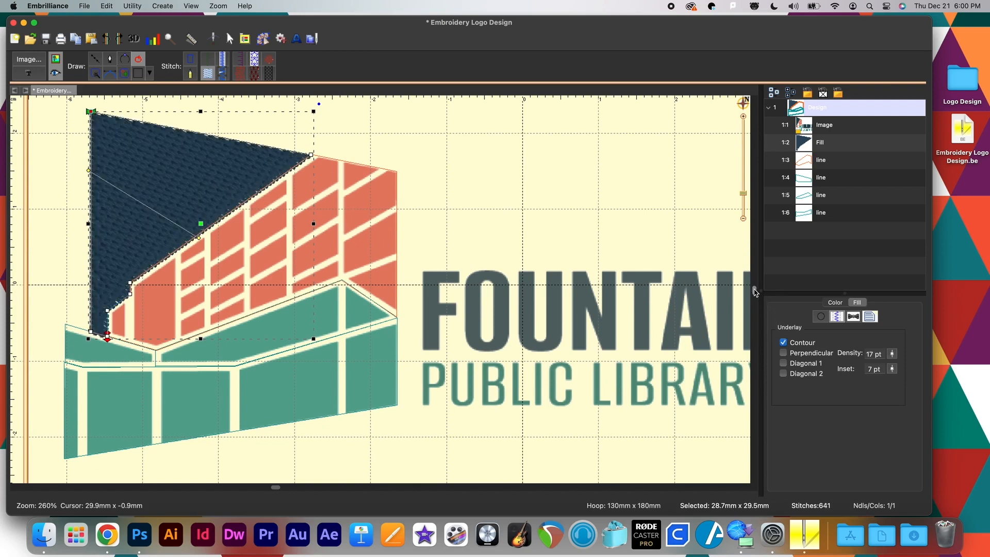
left_click_drag(756, 291, 755, 293)
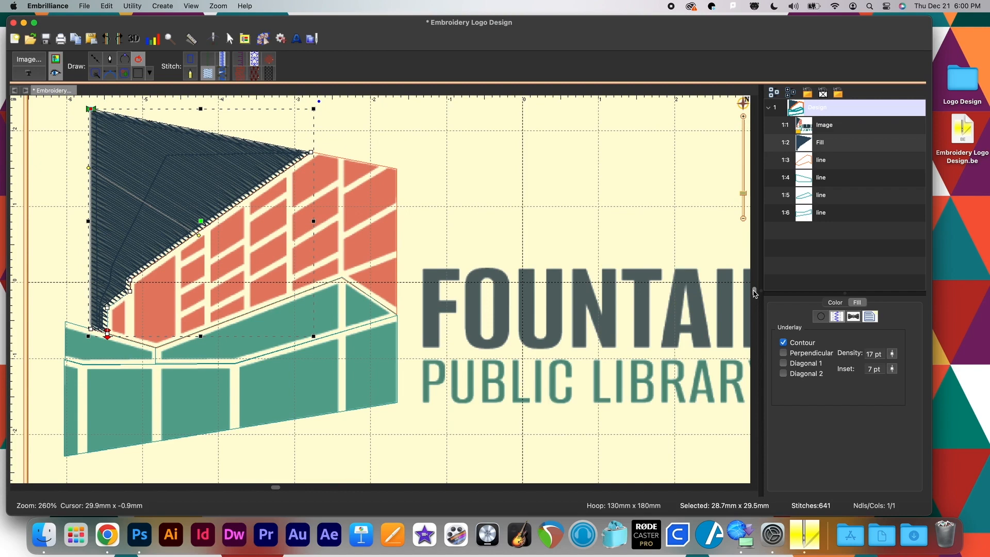
left_click(783, 352)
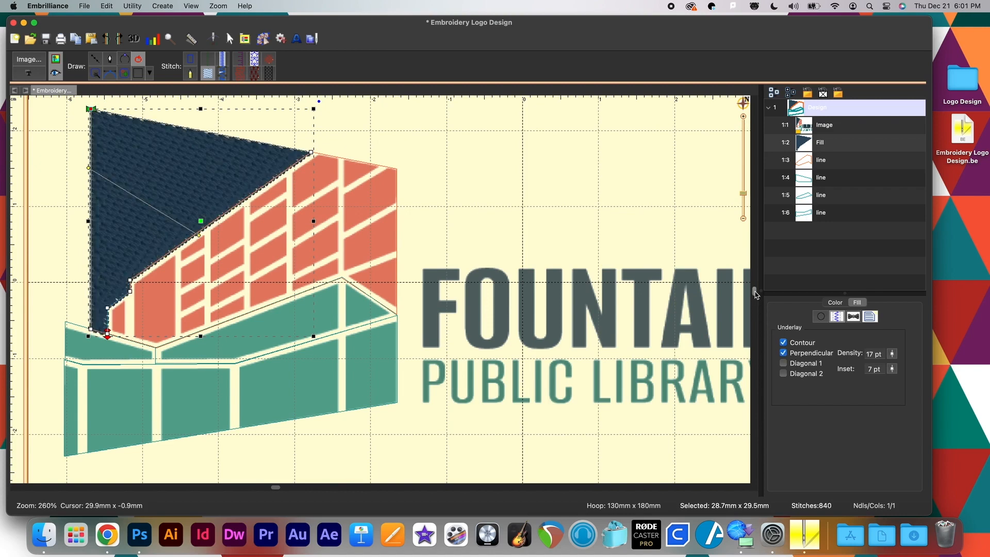
left_click_drag(754, 292, 755, 292)
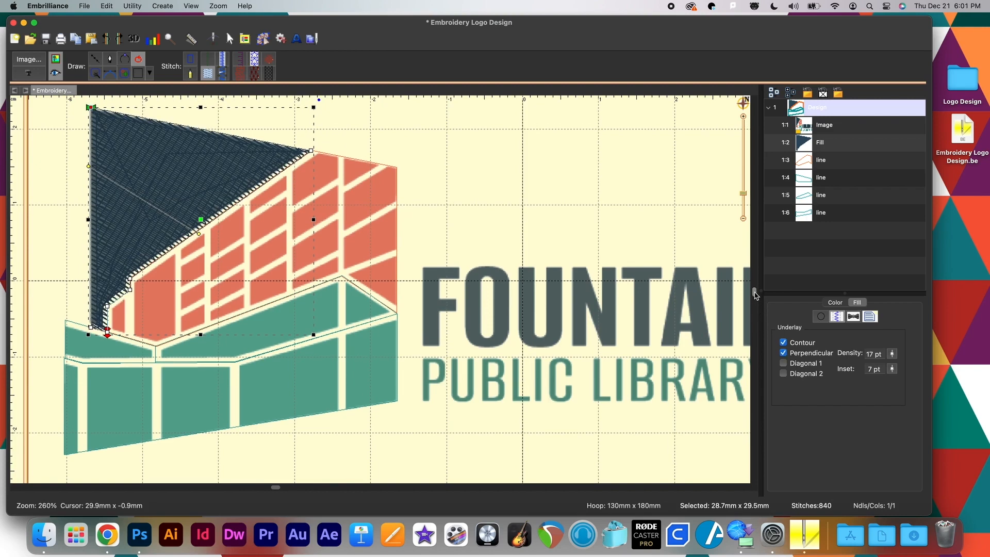
left_click(783, 363)
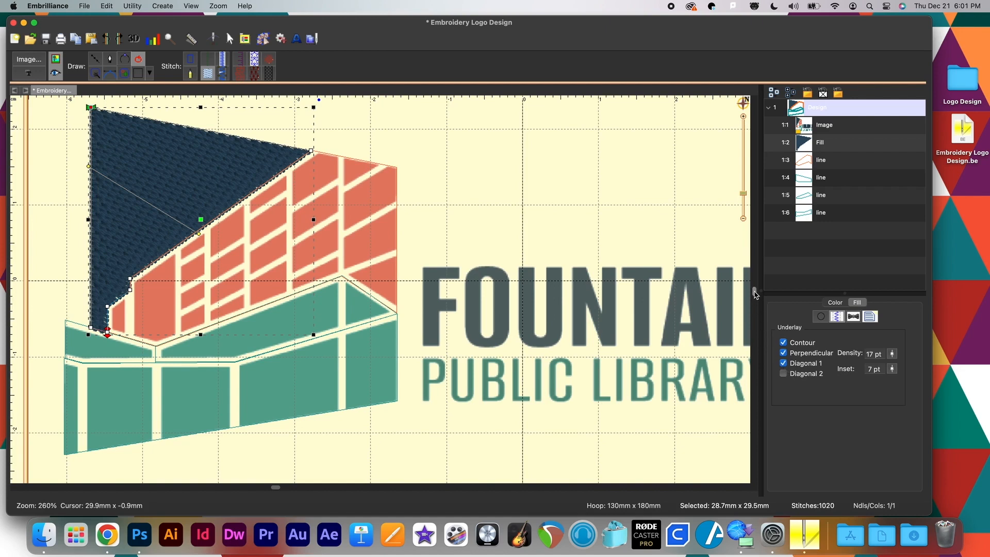
left_click_drag(754, 289, 754, 291)
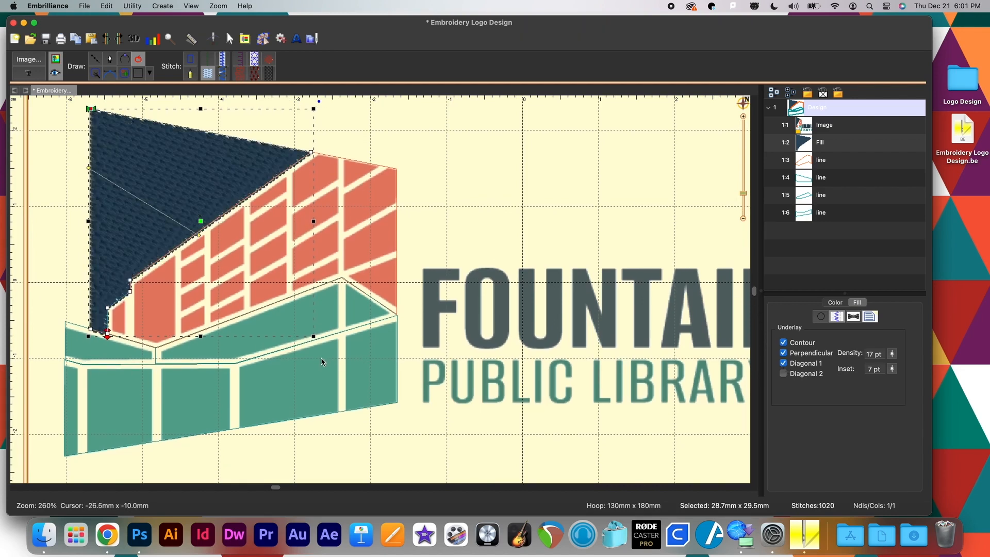
Convert the orange shape's outline to a fill and set its density to 5.0 pt
left_click(824, 164)
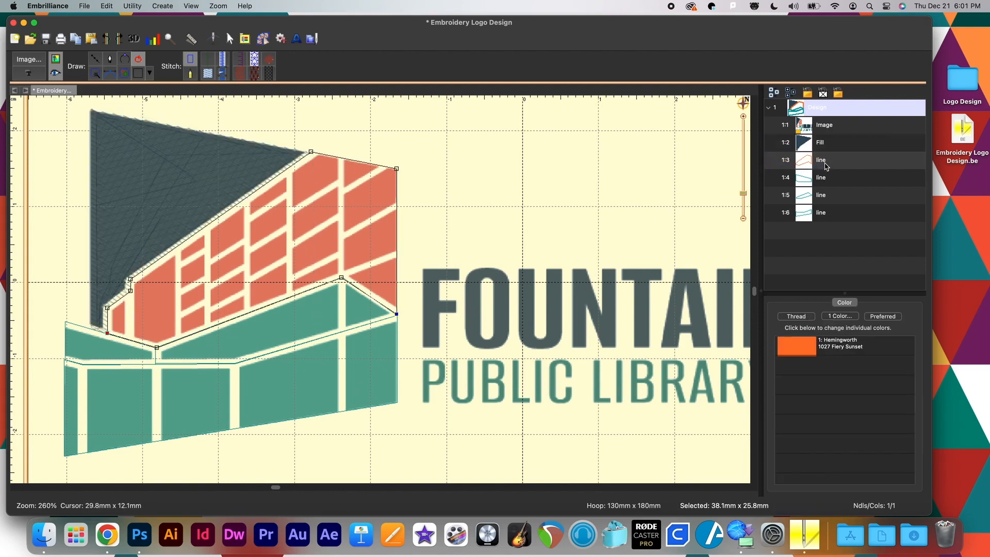
left_click(210, 75)
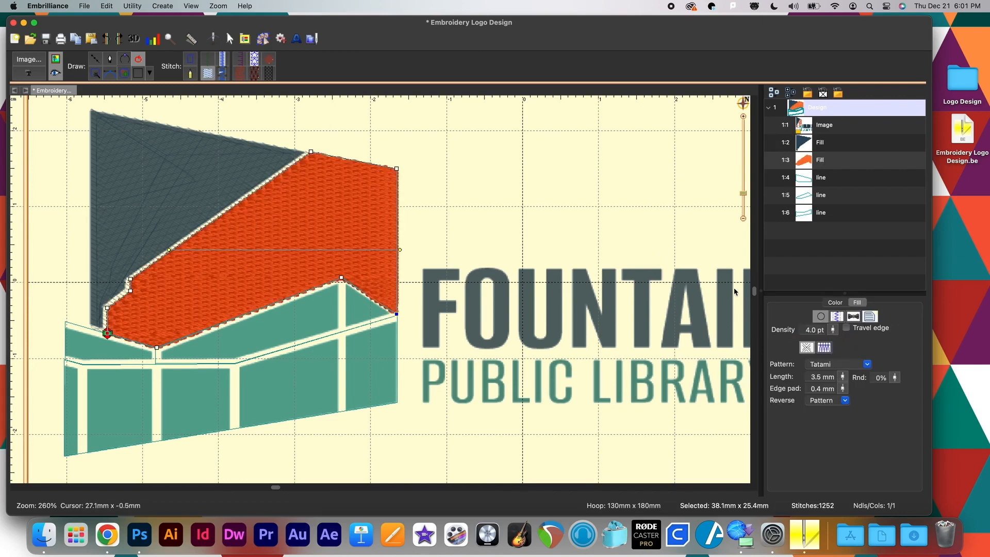
left_click_drag(833, 334, 833, 328)
Angle the orange fill's stitches diagonally from the shape's lower left corner to its upper right corner
left_click_drag(169, 250, 110, 335)
left_click_drag(397, 250, 400, 168)
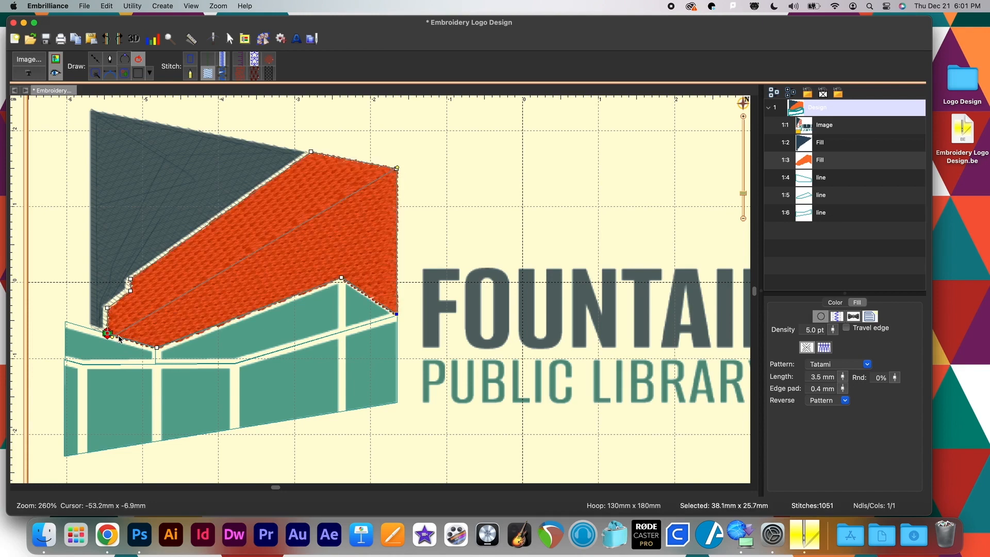
left_click_drag(113, 340, 107, 335)
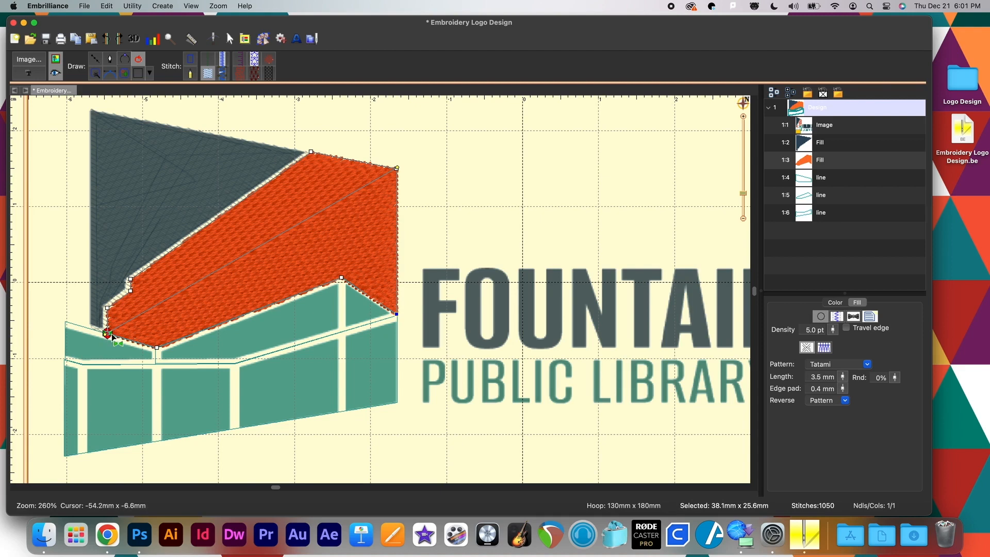
mouse_move(108, 336)
left_mouse_down()
mouse_move(159, 349)
mouse_move(324, 349)
mouse_move(228, 358)
mouse_move(104, 361)
mouse_move(250, 353)
mouse_move(343, 322)
mouse_move(397, 324)
mouse_move(54, 367)
left_mouse_up()
Add Diagonal 1 underlay to the orange fill, keeping Contour and Perpendicular enabled
left_click(835, 318)
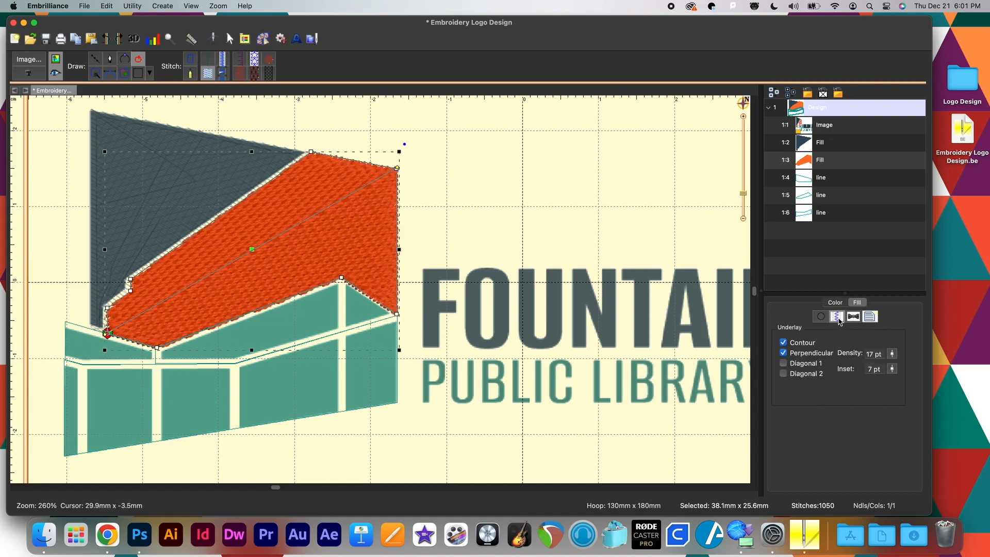
left_click(785, 364)
left_click(821, 316)
Convert the small teal outline to a 5.0 pt density fill, starting on its upper edge and stopping at its lower right corner
left_click(198, 366)
left_click(205, 73)
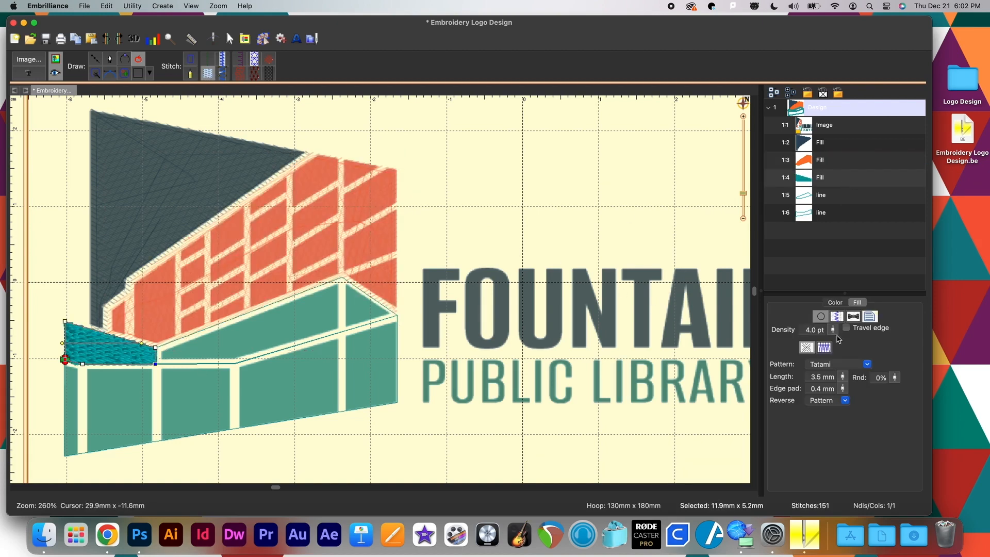
mouse_move(58, 331)
left_mouse_down()
mouse_move(62, 323)
mouse_move(103, 332)
left_mouse_up()
left_click_drag(65, 361, 178, 387)
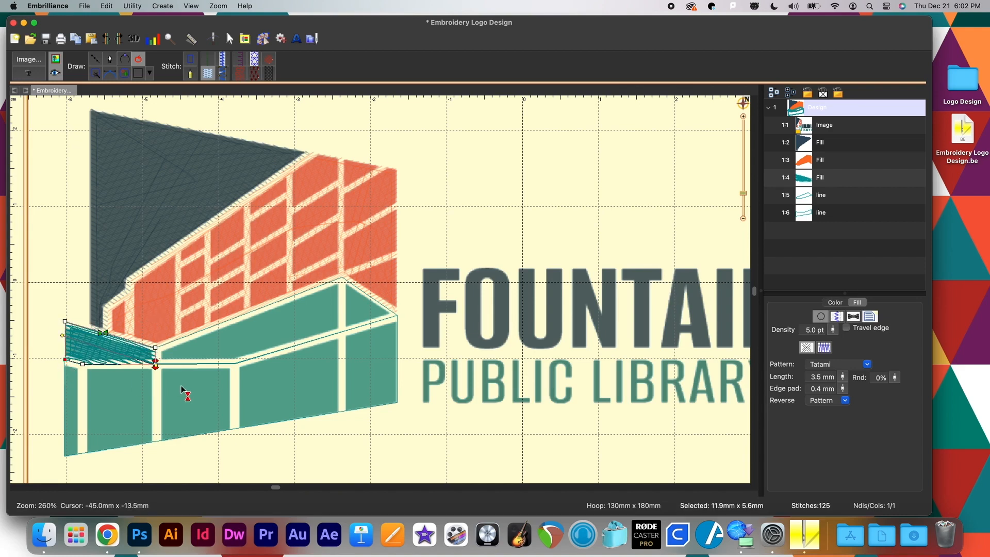
left_click(120, 397)
left_click(123, 351)
left_click_drag(155, 363, 170, 398)
left_click(119, 403)
Convert the middle teal outline to a 5.0 pt density fill with its stitch angle slanting upward to the right
left_click(197, 364)
left_click(207, 74)
left_click_drag(177, 320, 161, 364)
left_click_drag(392, 320, 373, 297)
left_click_drag(832, 330, 830, 325)
Convert the large lower teal outline to a fill with a vertical stitch angle
left_click(397, 350)
left_click(208, 74)
left_click_drag(70, 386, 258, 357)
left_click_drag(392, 386, 260, 430)
Try the lower teal fill's start point at its upper right corner and its stop point at several spots along the right edge
left_click_drag(66, 359, 405, 308)
left_click_drag(66, 364, 397, 402)
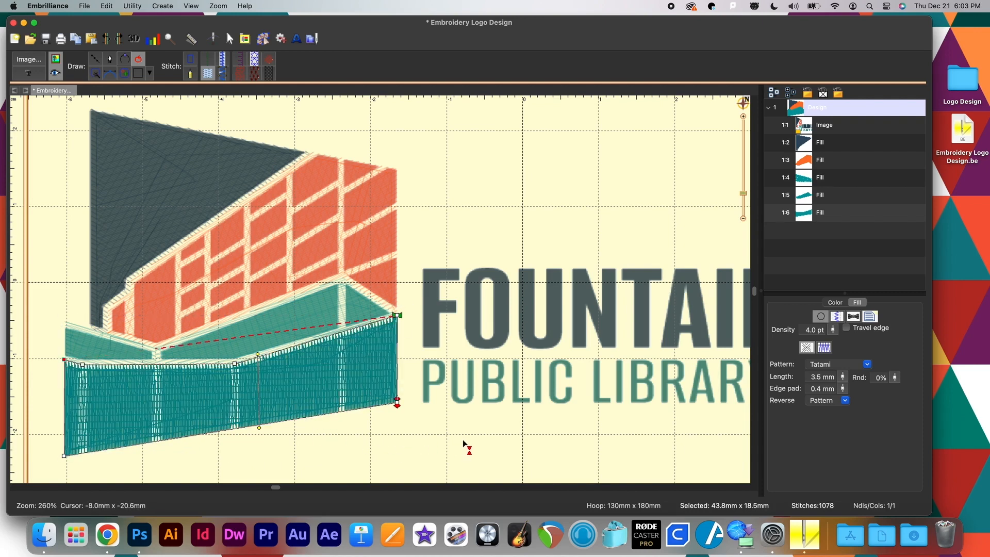
left_click_drag(462, 439, 497, 300)
left_click_drag(497, 300, 431, 313)
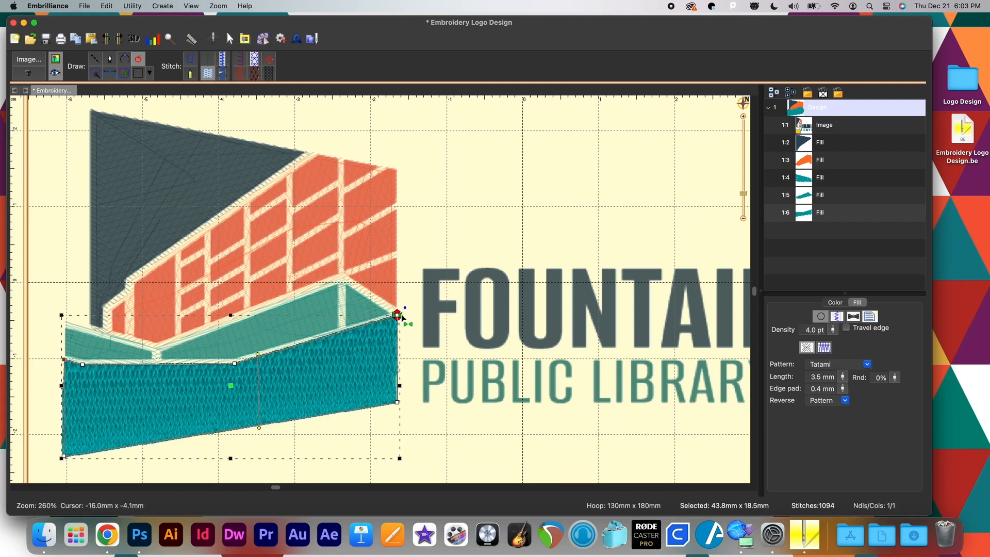
left_click_drag(400, 323, 409, 352)
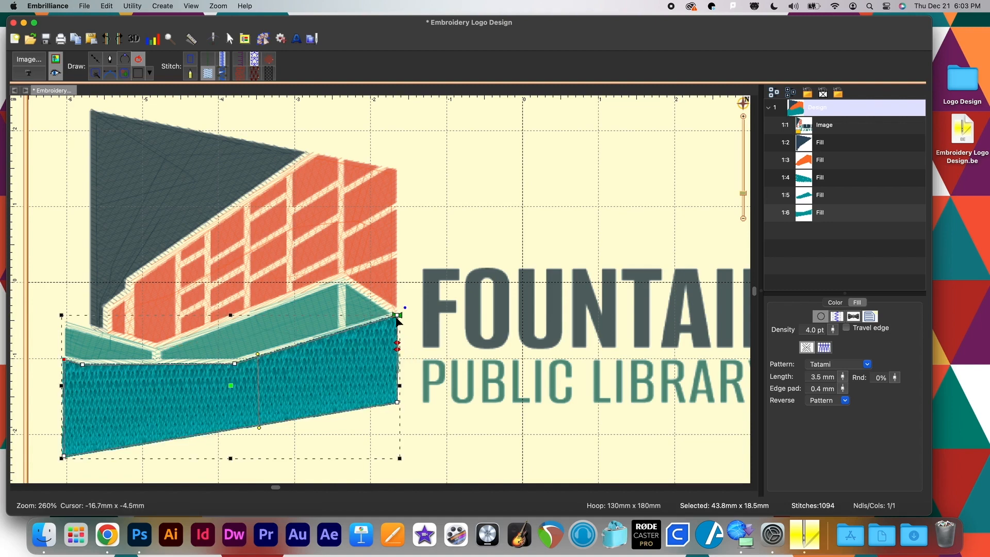
Move the lower teal fill's start point to its upper left corner and its stop point to its lower right corner
mouse_move(397, 315)
left_mouse_down()
mouse_move(156, 367)
mouse_move(59, 373)
mouse_move(39, 345)
left_mouse_up()
left_click(437, 434)
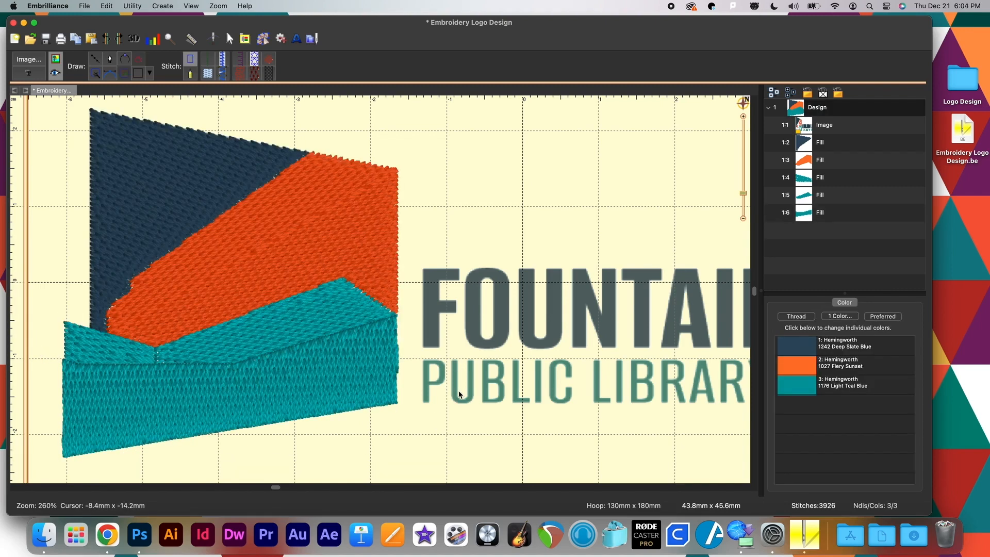
left_click(378, 378)
left_click(396, 345)
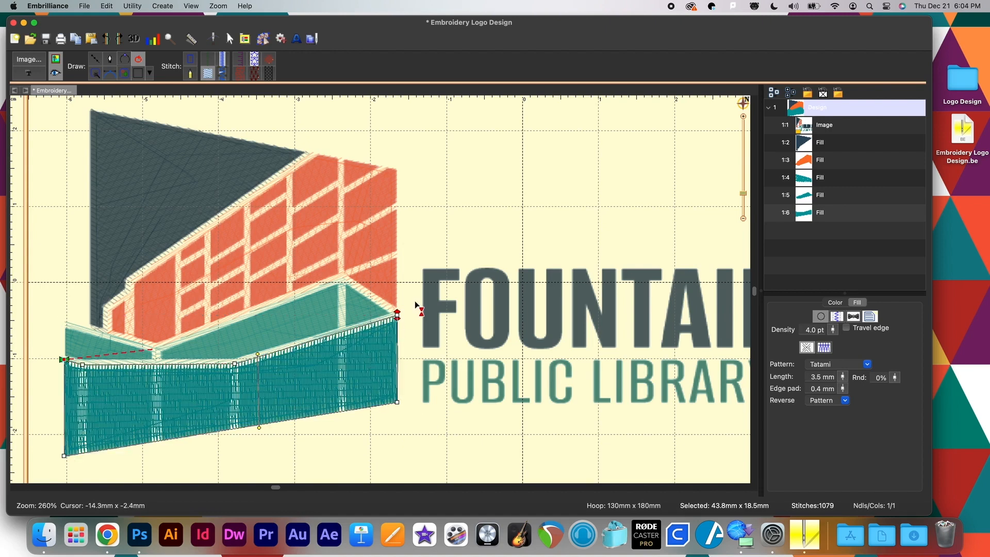
left_click(407, 436)
left_click(393, 397)
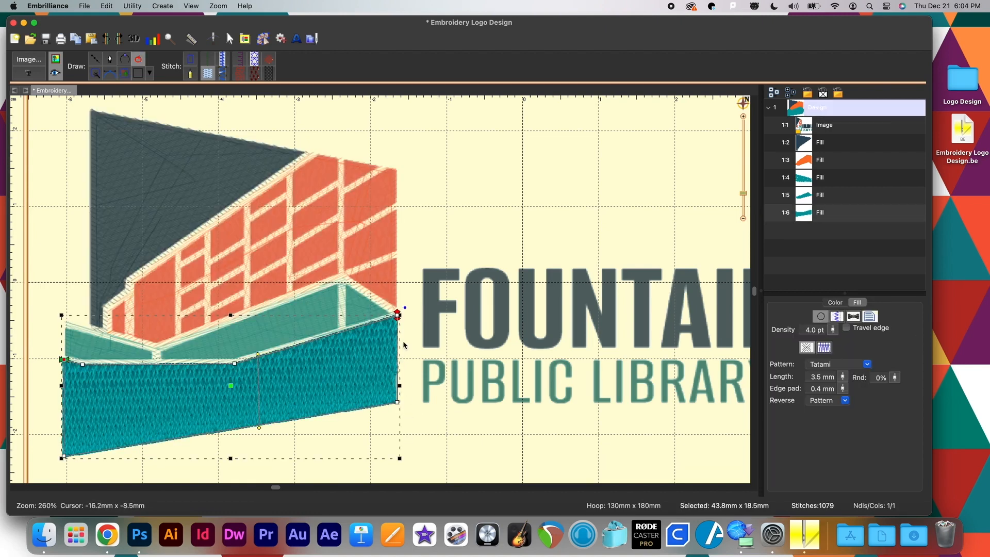
left_click(398, 322)
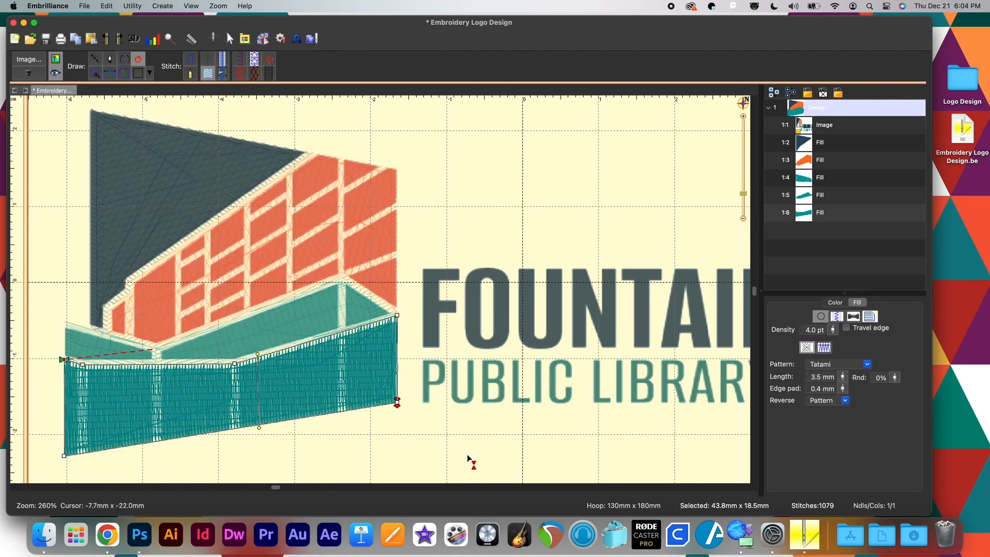
left_click(440, 456)
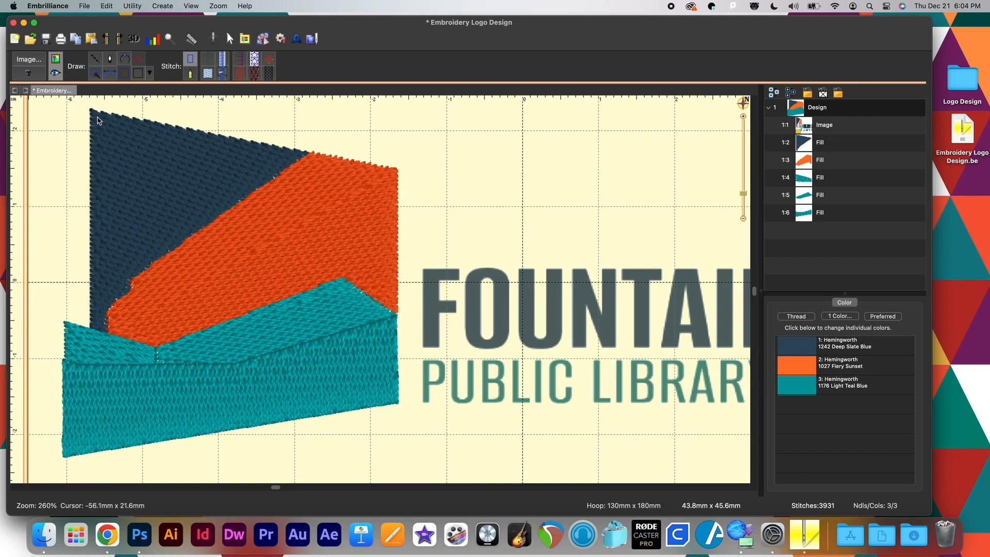
Select all the fills, try a density of 8.6 pt and set their density to 5.0 pt
scroll(64, 148, "up", 1)
mouse_move(64, 144)
left_mouse_down()
mouse_move(59, 471)
mouse_move(316, 488)
mouse_move(407, 428)
mouse_move(411, 314)
mouse_move(372, 162)
mouse_move(313, 98)
mouse_move(191, 132)
left_mouse_up()
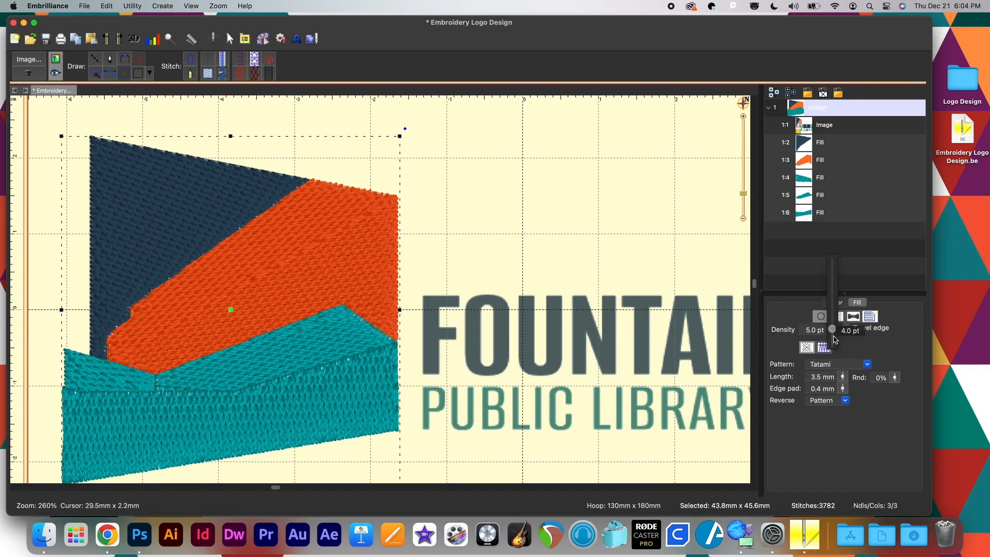
left_click_drag(835, 336, 835, 314)
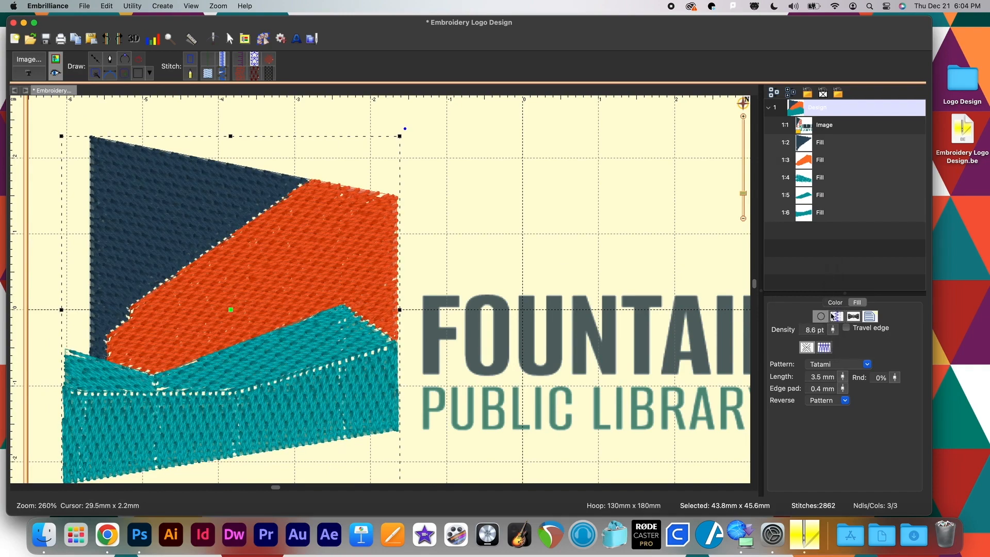
left_click(835, 329)
left_click_drag(835, 348, 835, 356)
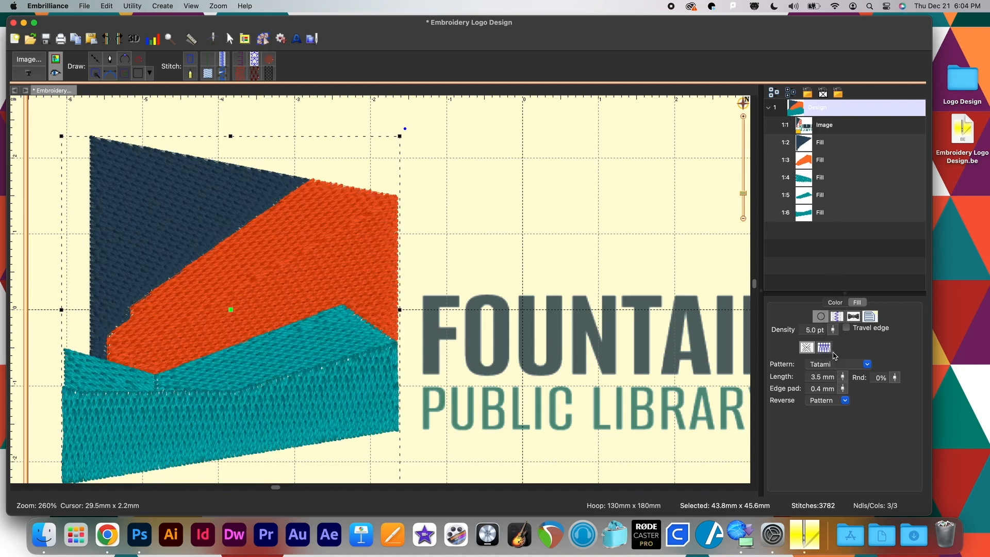
Apply the Diagonal 1 underlay to all the selected fills, keeping Contour and Perpendicular enabled
left_click(830, 320)
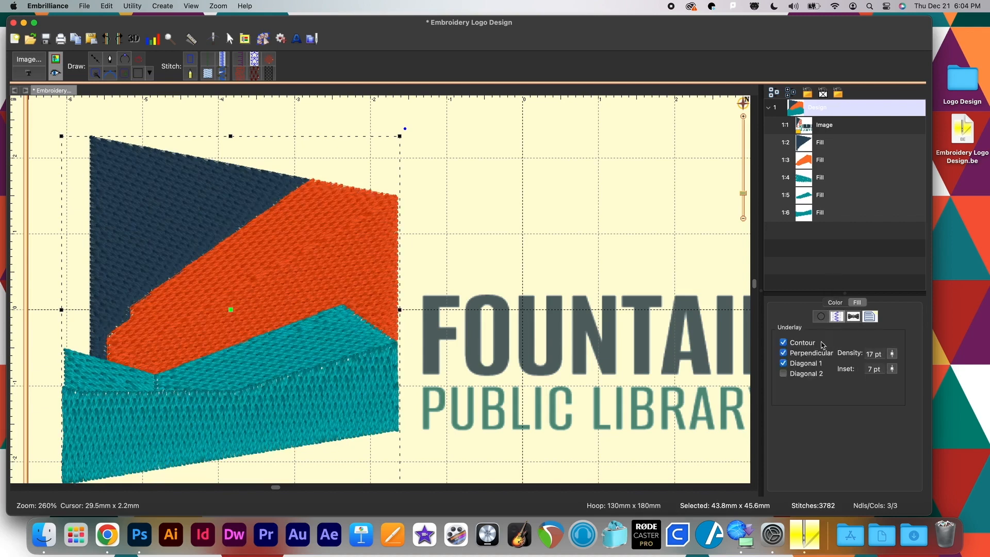
left_click(783, 363)
left_click(823, 317)
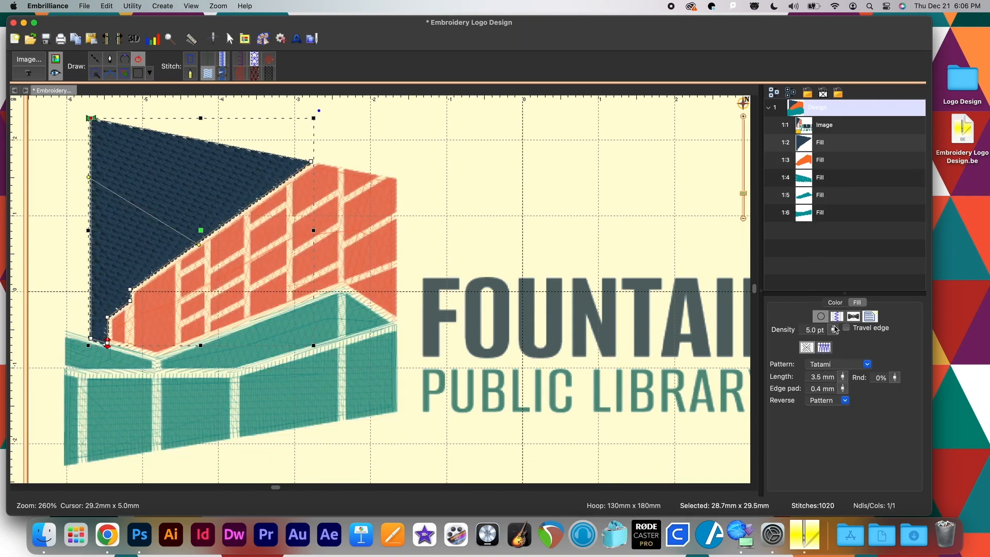
Review the underlay and density settings of the dark, orange and small teal fills
left_click(837, 317)
left_click(821, 317)
left_click(824, 160)
left_click(836, 317)
left_click(821, 317)
left_click(825, 181)
left_click(840, 319)
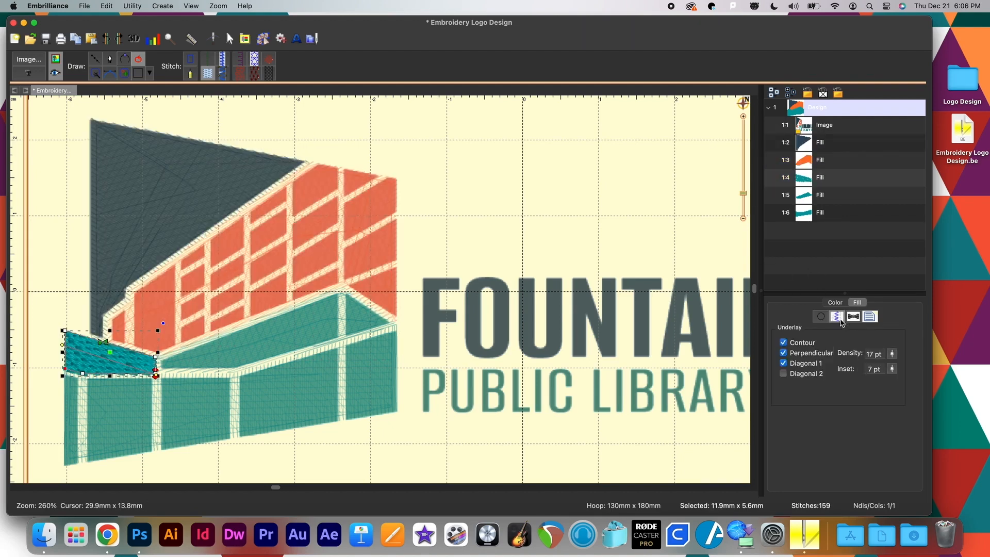
left_click(821, 317)
Review the underlay and density settings of the middle and lower teal fills, leaving the lower one selected
left_click(825, 195)
left_click(838, 317)
left_click(821, 317)
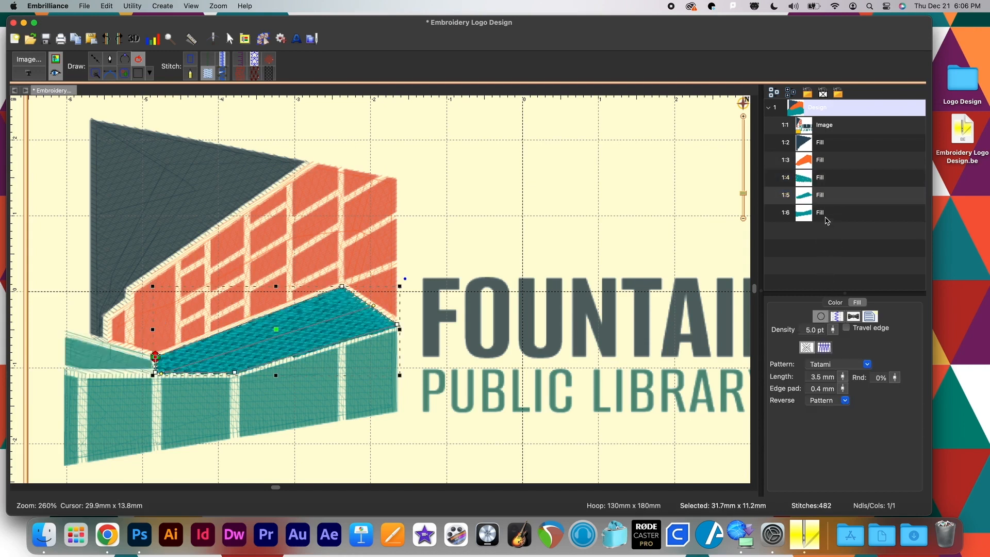
left_click(827, 219)
left_click(838, 316)
left_click(825, 317)
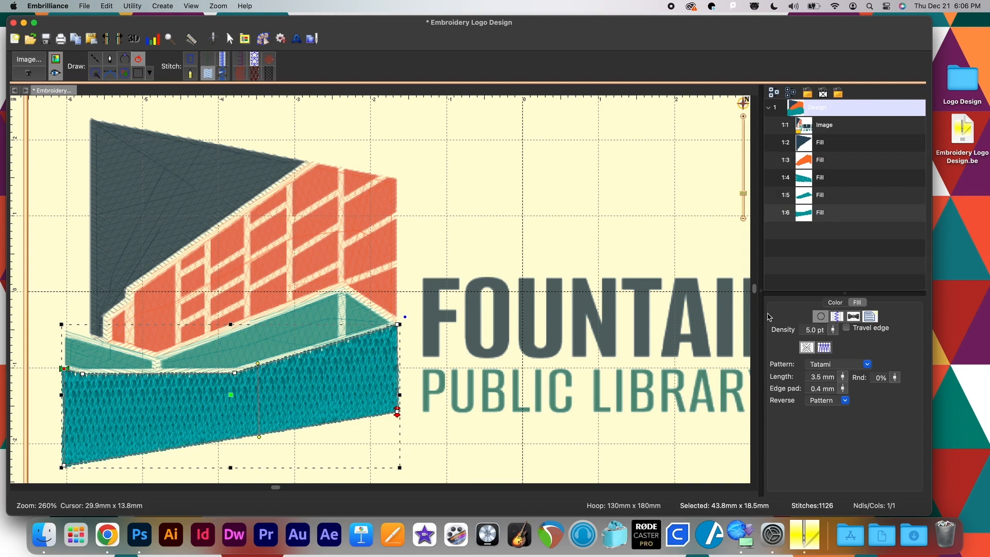
left_click(414, 231)
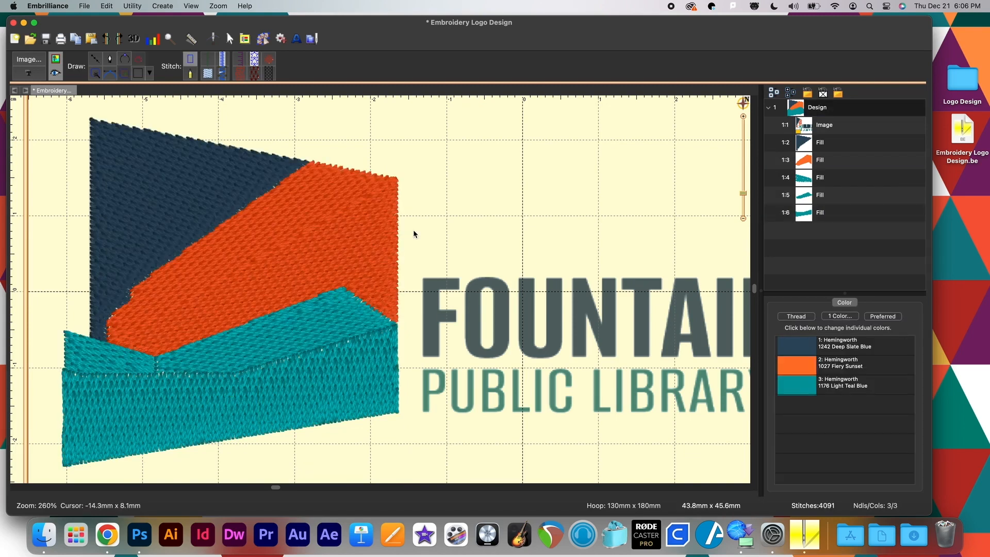
left_click(839, 220)
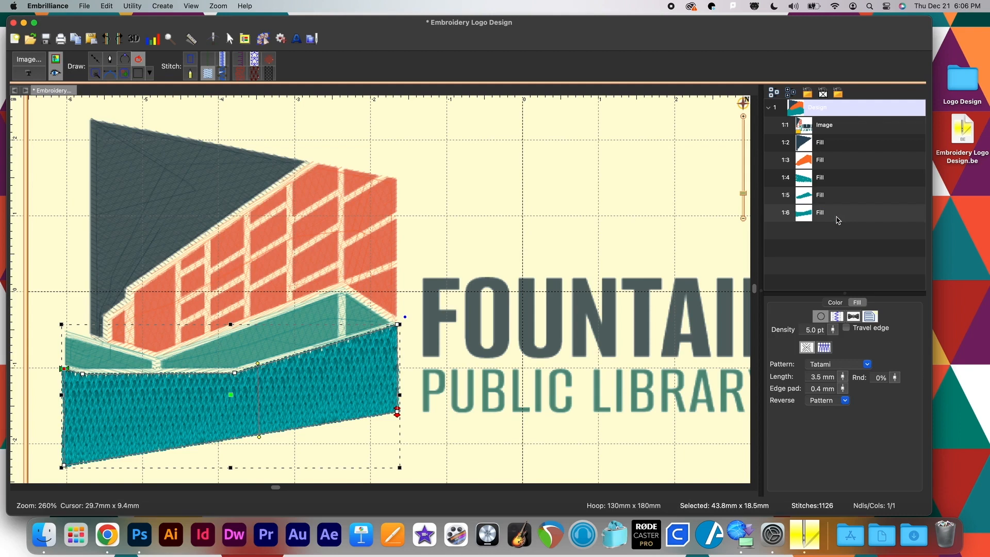
Draw a vertical line about 12 mm long over the leftmost full-height window divider in the orange shape
left_click(776, 217)
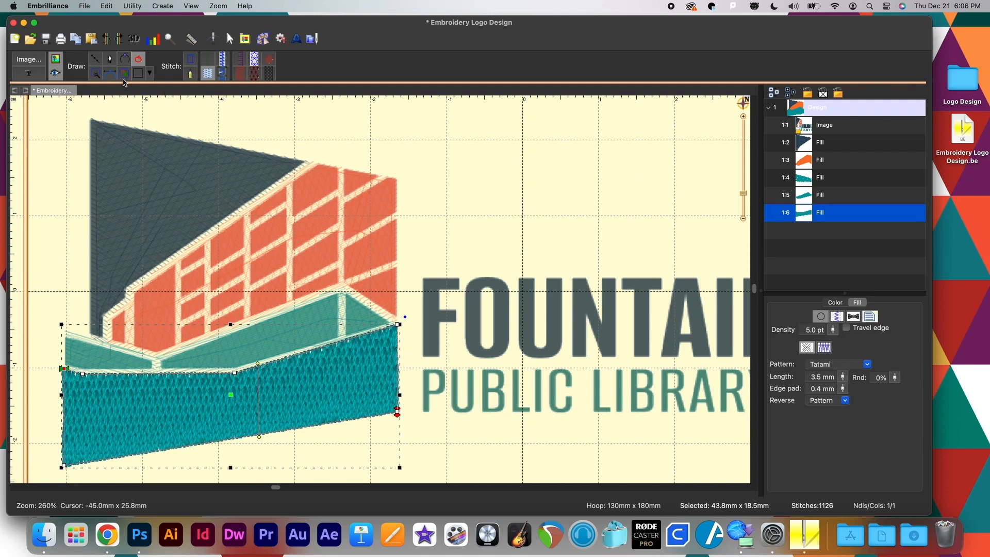
left_click(99, 58)
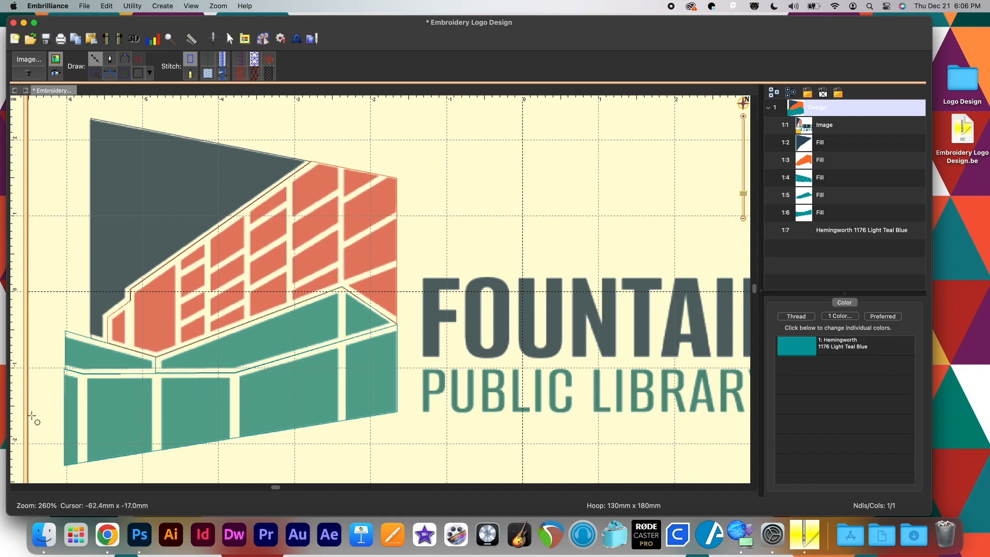
left_click(177, 255)
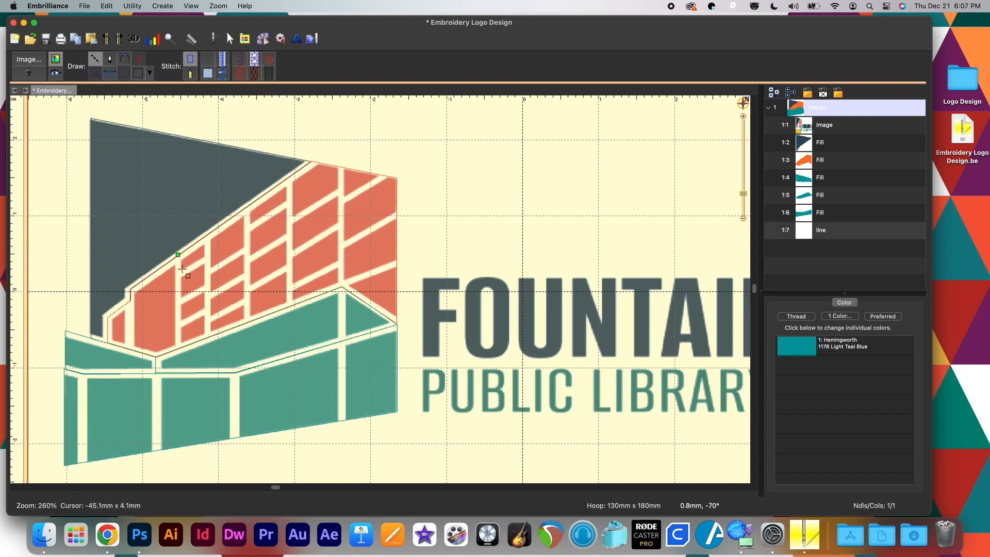
left_click(178, 349)
key("Return")
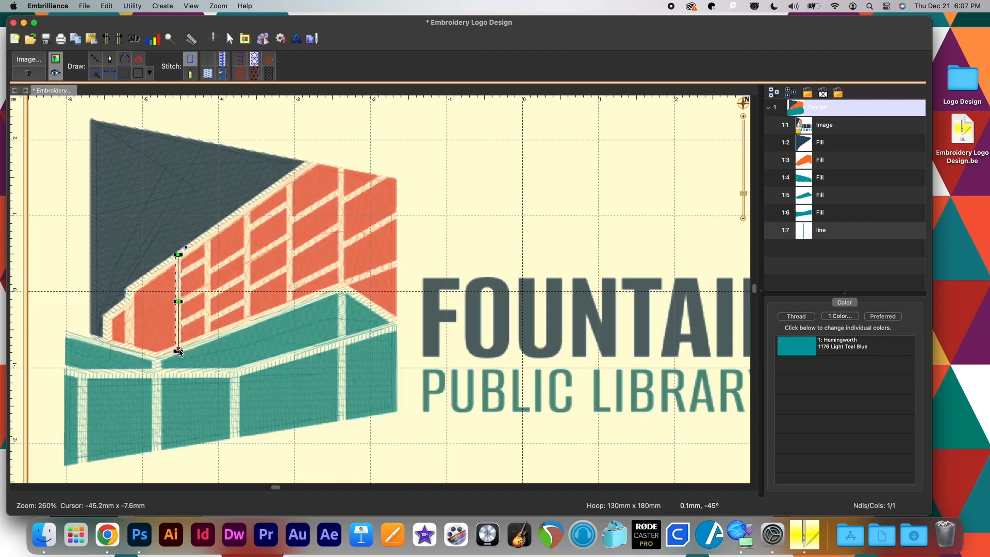
Draw a short slanted line over the upper crossbar between the first two vertical window dividers
left_click(95, 59)
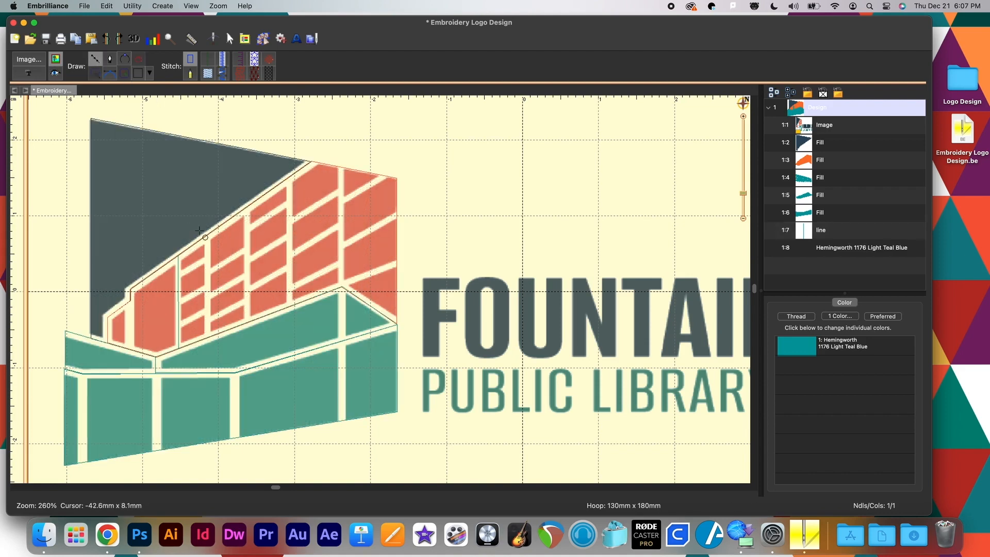
left_click(178, 276)
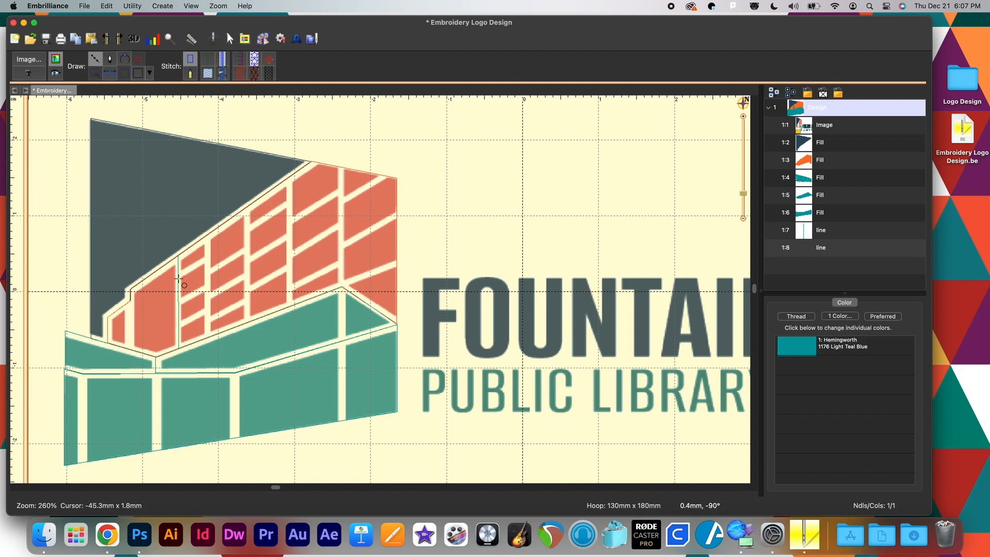
left_click(179, 275)
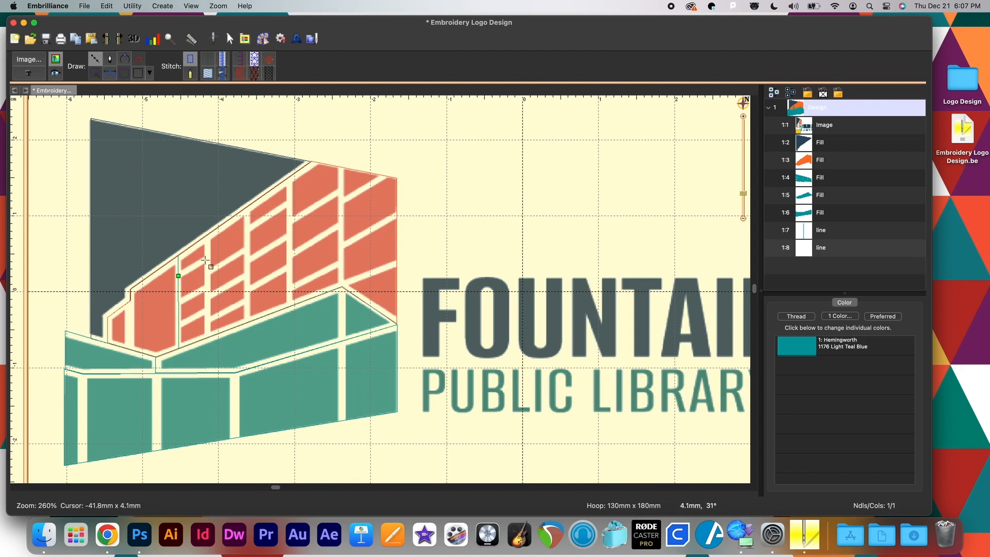
left_click(206, 258)
key("Return")
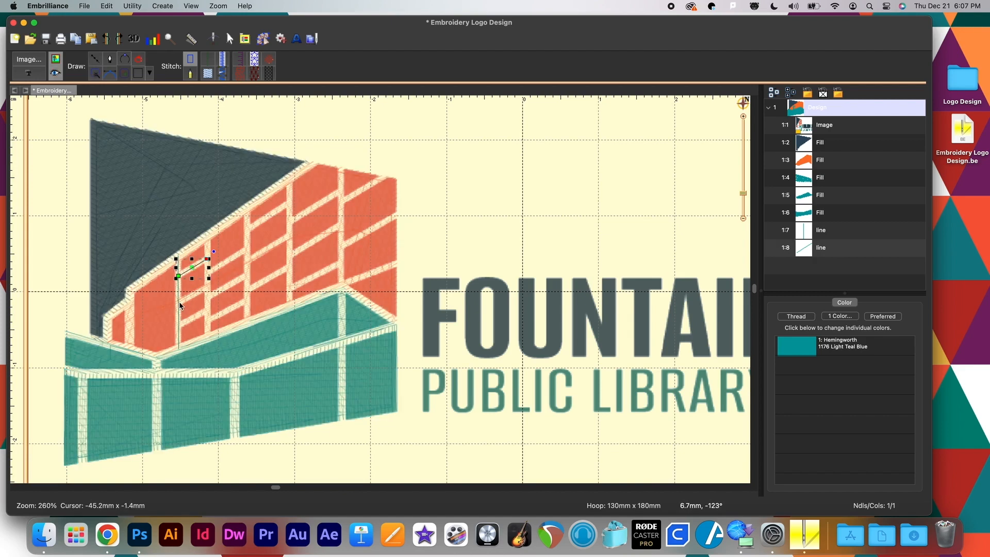
Draw two more slanted lines over the middle and lower crossbars between the first two vertical dividers
left_click(179, 302)
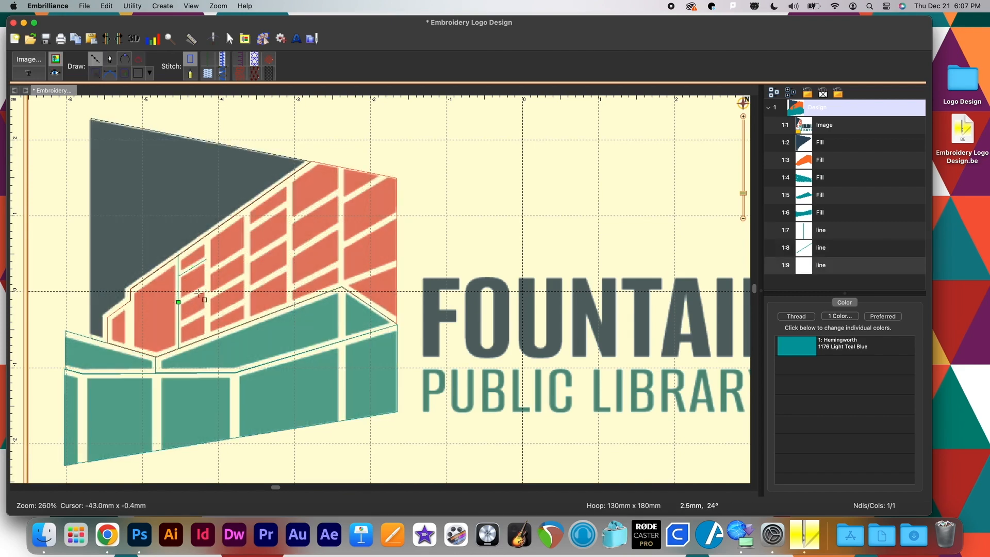
left_click(207, 286)
key("Return")
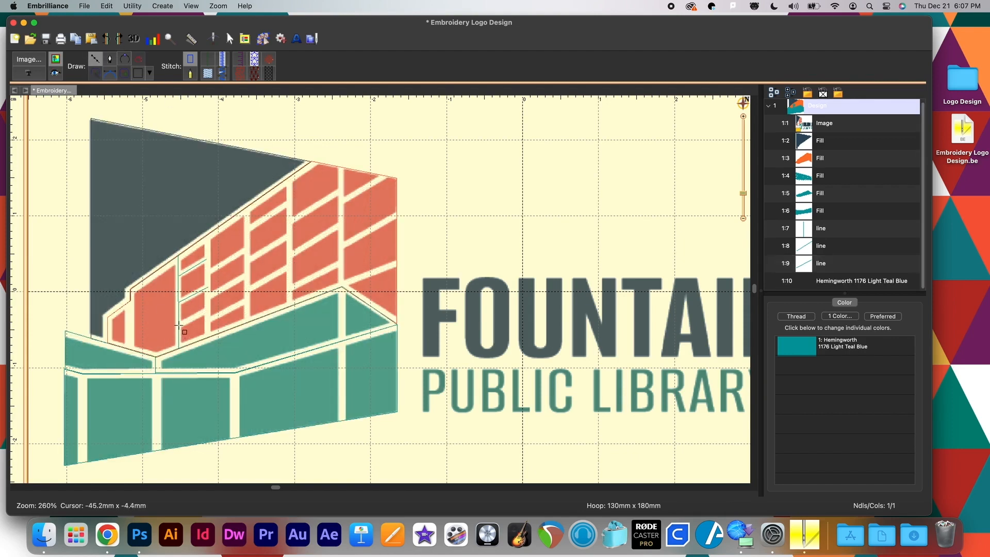
left_click(179, 325)
left_click(208, 311)
key("Return")
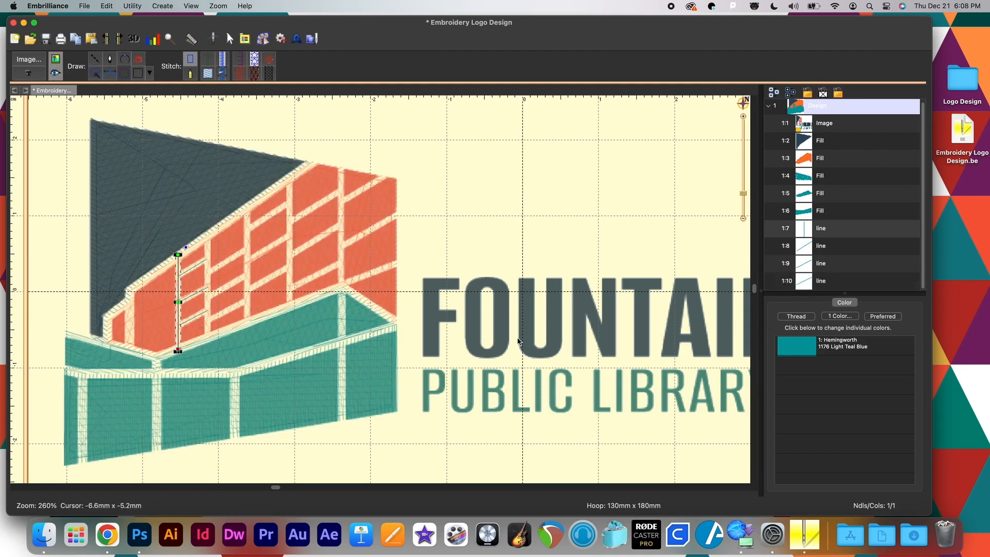
Set the first vertical line's thread color to Hemingworth 1229 Eggshell
left_click(835, 348)
scroll(291, 414, "down", 10)
scroll(291, 414, "up", 20)
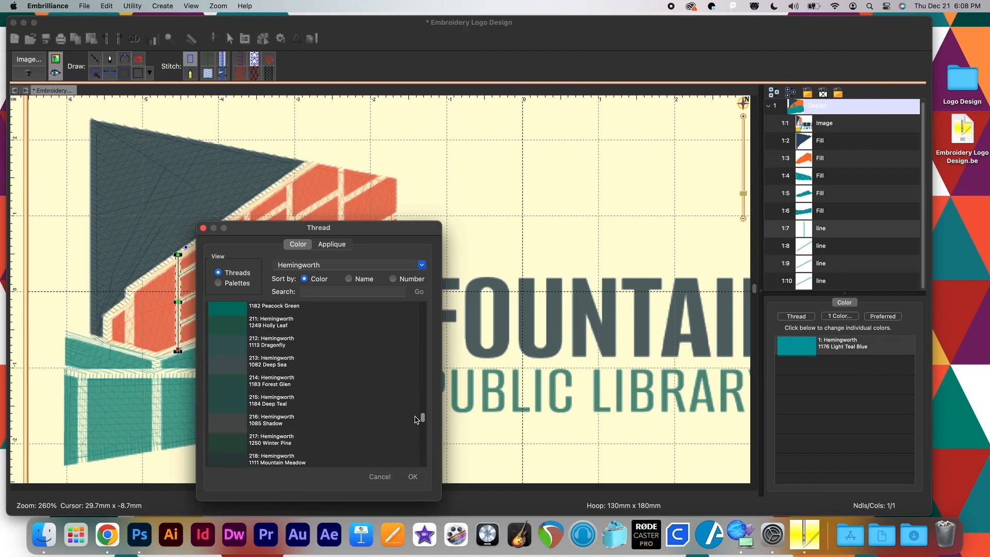
left_click(275, 383)
left_click(413, 476)
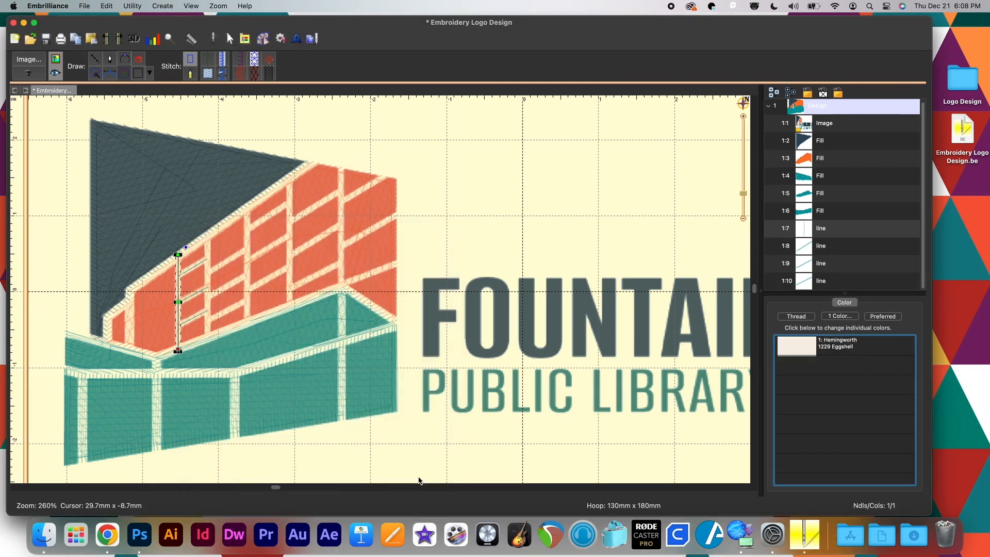
Try a run stitch on the first vertical line and preview it over the orange fill
left_click(209, 60)
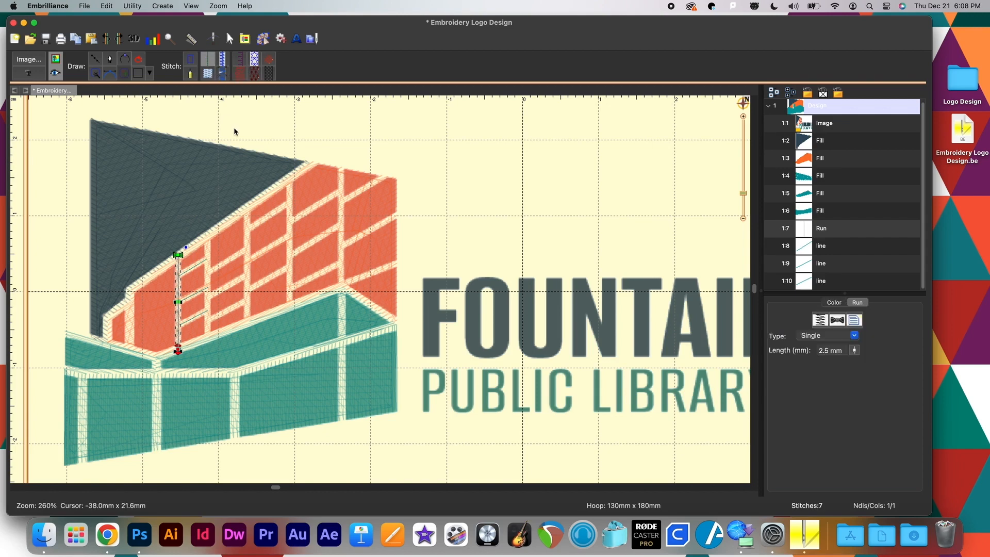
left_click(253, 125)
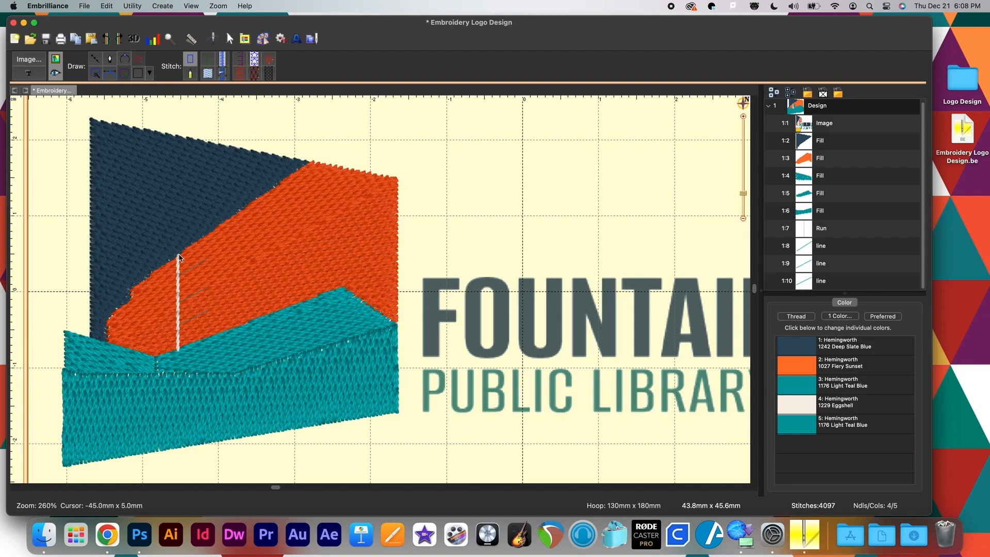
left_click(56, 75)
left_click(56, 75)
left_click(56, 74)
left_click(56, 75)
Convert the first vertical line to a satin border 1.0 mm wide
left_click(178, 274)
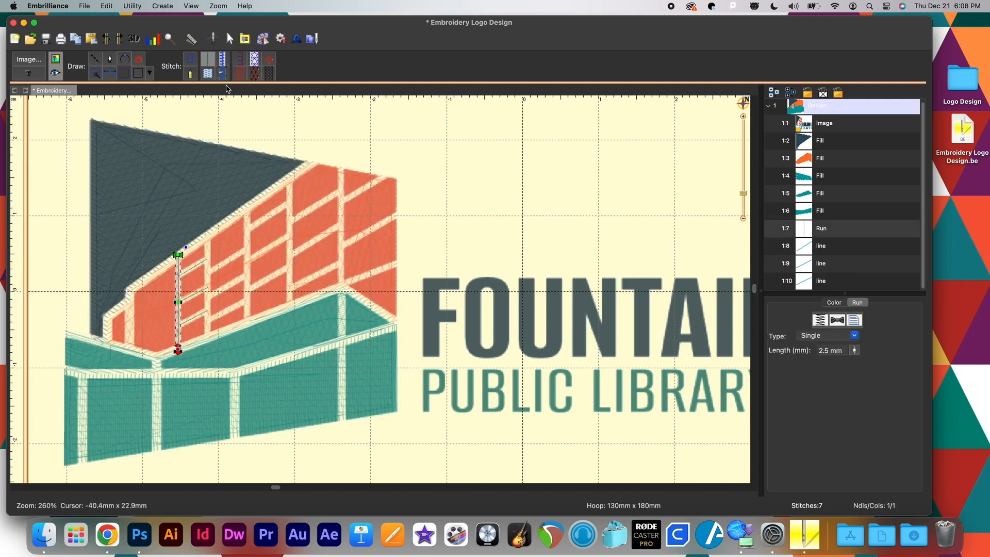
left_click(222, 62)
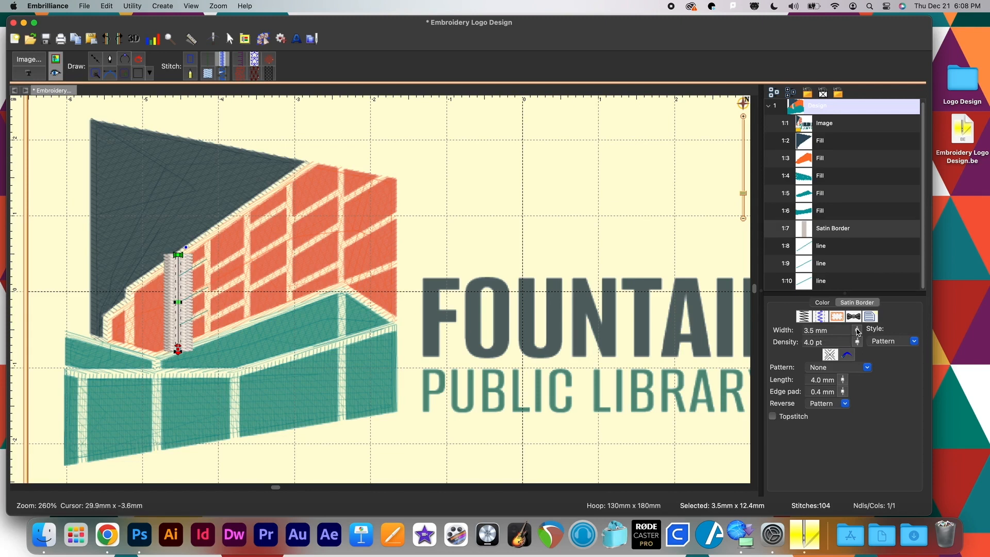
left_click_drag(857, 332, 857, 378)
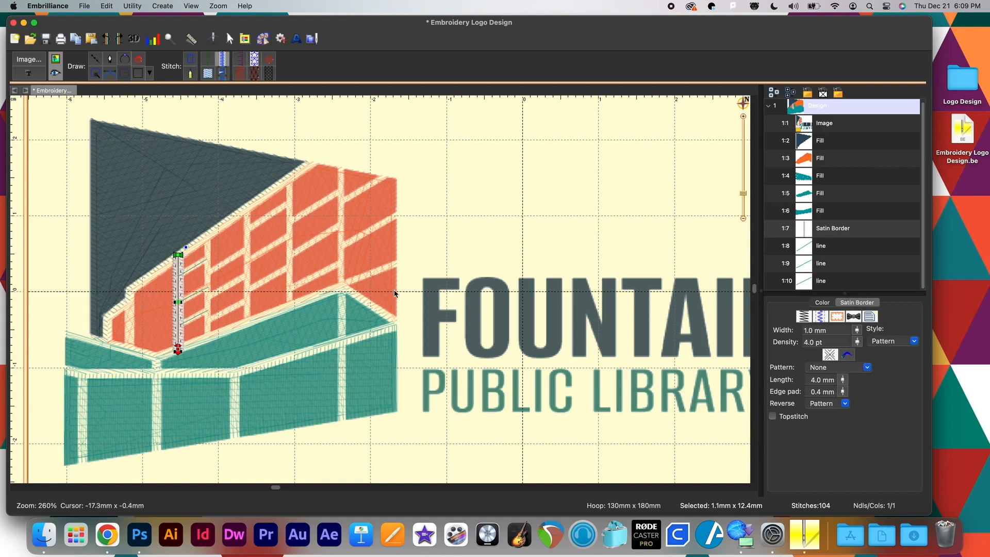
left_click(407, 277)
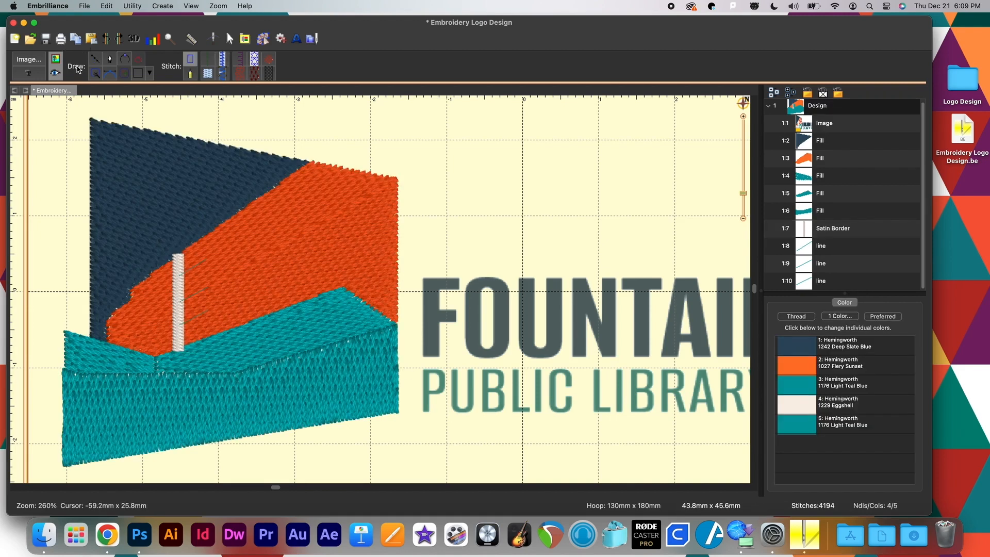
Compare the vertical satin border with the logo artwork and shorten it at both ends to about 11 mm
left_click(55, 73)
left_click(56, 73)
left_click(56, 73)
left_click(55, 72)
left_click(56, 73)
left_click(57, 73)
left_click(180, 334)
left_click_drag(177, 348, 177, 340)
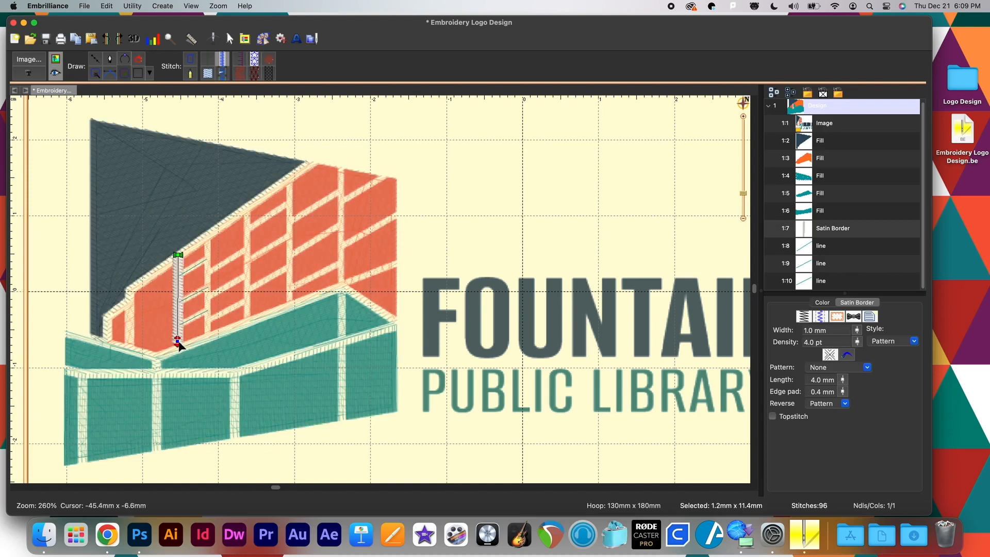
left_click_drag(178, 256, 178, 256)
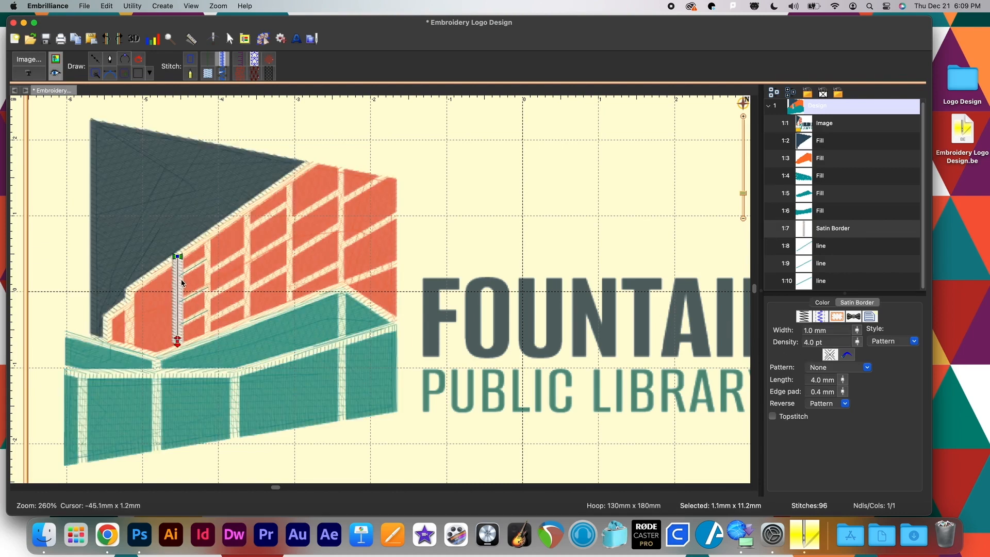
Set the upper slanted line's thread to Hemingworth 1229 Eggshell and convert it to a 1.0 mm wide satin border
left_click(193, 270)
left_click(838, 250)
left_click(797, 345)
left_click_drag(437, 445, 437, 387)
left_click(348, 337)
left_click(428, 492)
left_click(222, 58)
left_click_drag(857, 330, 856, 374)
Try line thickness style 3 on the upper slanted satin border and restore style 1
left_click(847, 355)
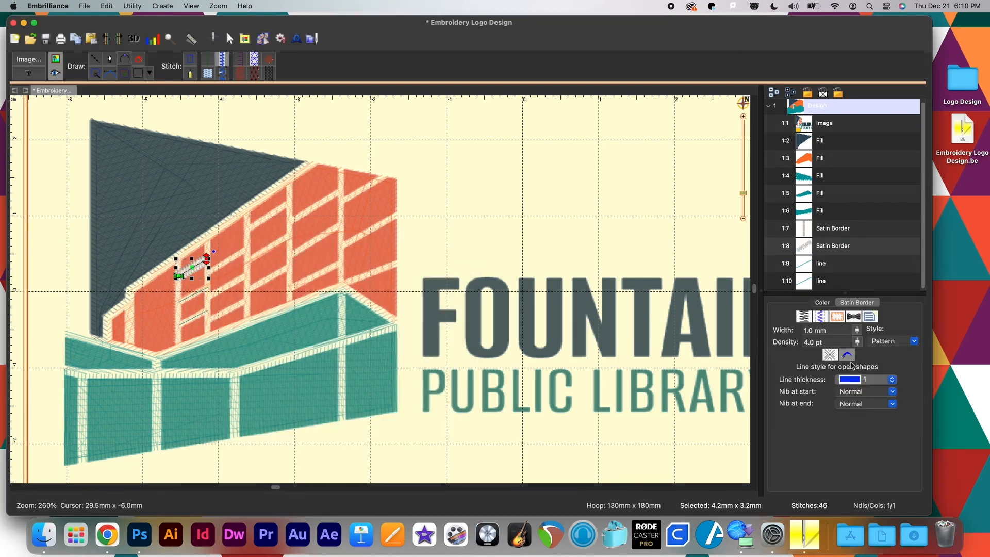
left_click(879, 380)
left_click(872, 400)
left_click(886, 380)
left_click(883, 393)
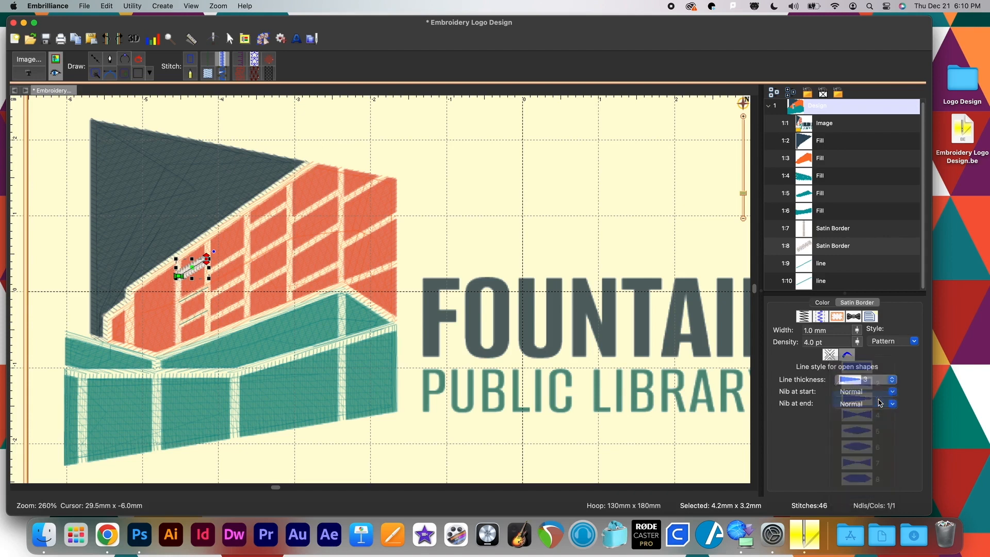
left_click(891, 380)
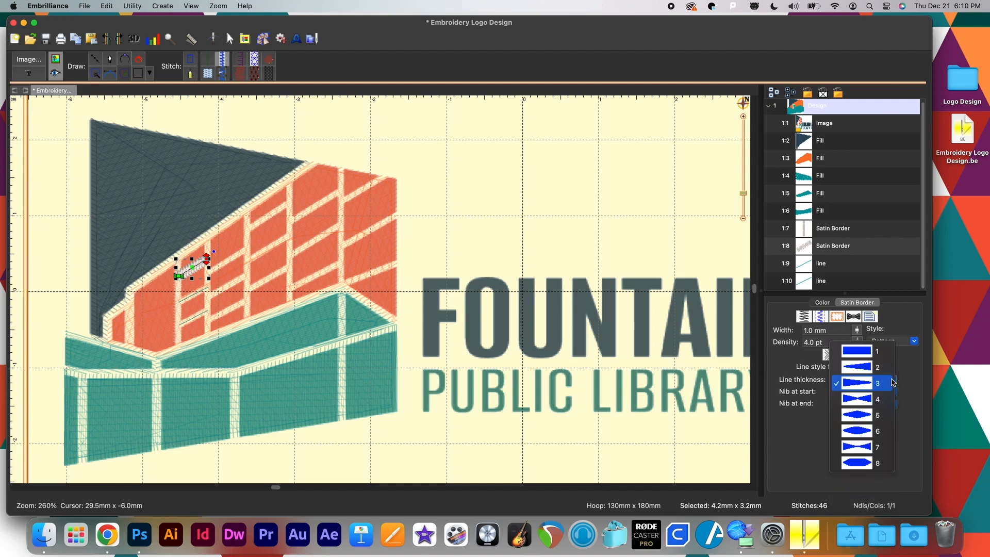
left_click(871, 356)
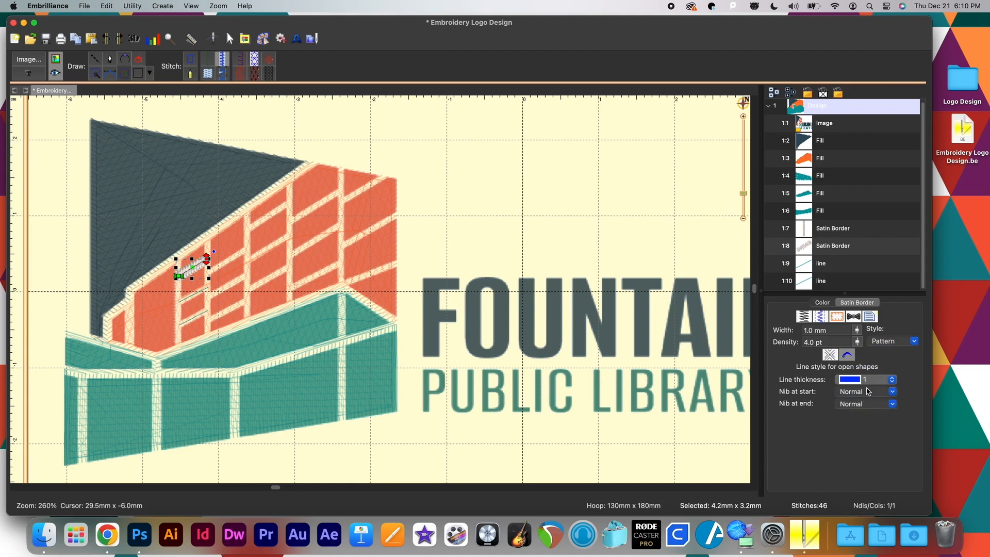
Choose a different nib for the start of the upper slanted satin border
left_click(894, 393)
left_click(879, 415)
left_click(398, 255)
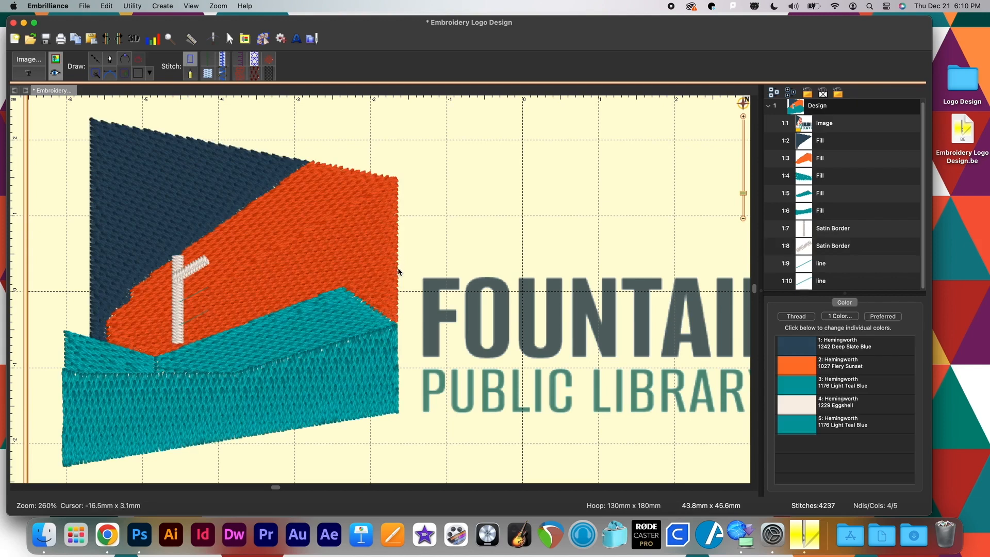
Convert the middle slanted line to a satin border with Hemingworth 1229 Eggshell thread
left_click(194, 295)
left_click(222, 58)
left_click(822, 303)
left_click(796, 345)
left_click_drag(452, 223, 452, 182)
left_click(342, 171)
left_click(442, 274)
Narrow the middle slanted satin border to match the upper one
left_click(856, 303)
type("1.5")
key("Return")
left_click(847, 355)
left_click(415, 308)
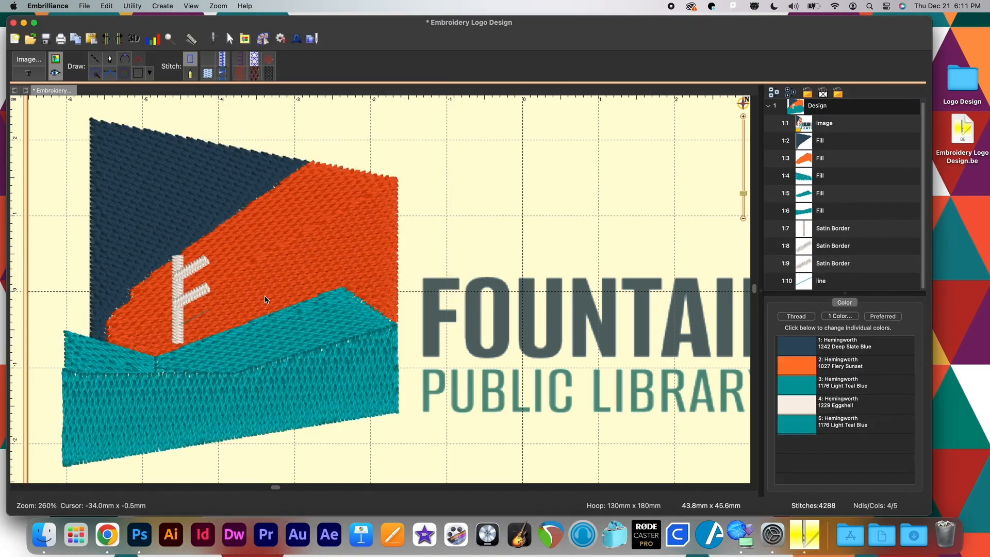
Set the lower slanted line's thread to Hemingworth 1229 Eggshell and convert it to a 1.0 mm wide satin border
left_click(821, 281)
left_click(796, 345)
scroll(321, 146, "up", 15)
left_click(321, 143)
left_click(457, 290)
left_click(223, 59)
type("1.5")
key("Return")
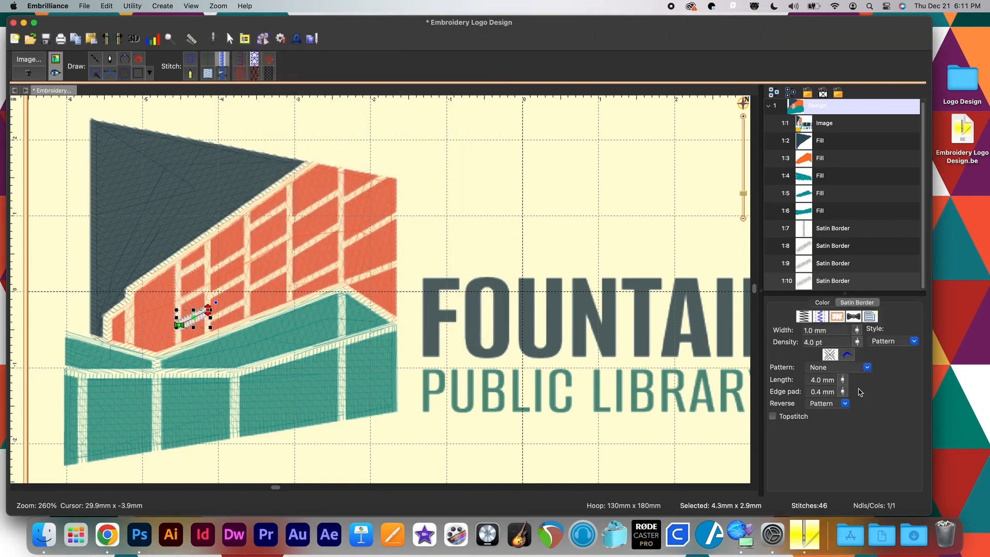
left_click(847, 355)
left_click(466, 263)
Draw a vertical line over the second window divider and convert it to a satin border
left_click(96, 58)
left_click(207, 233)
left_click(207, 338)
left_click(222, 59)
left_click(248, 323)
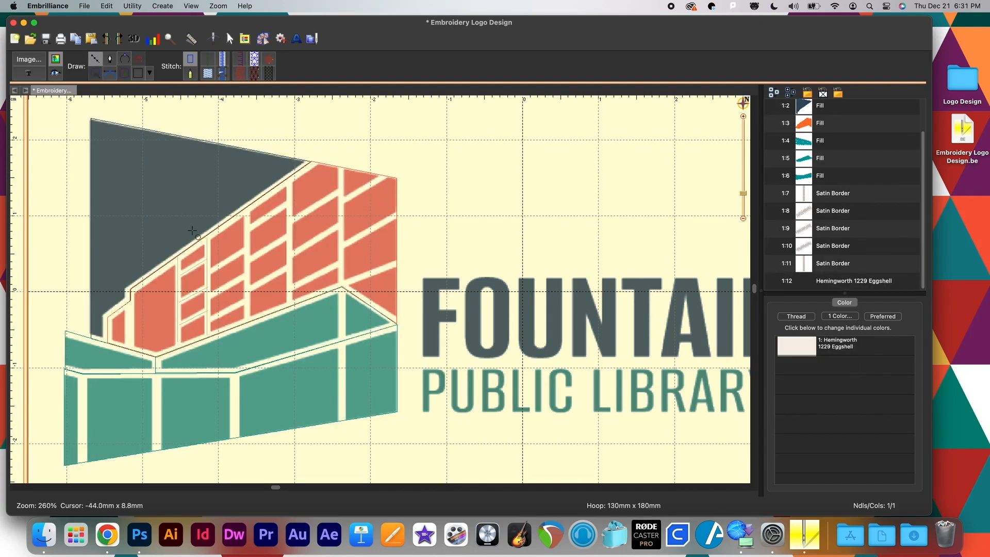
Draw three slanted lines over the crossbars between the second and third vertical dividers
left_click(207, 272)
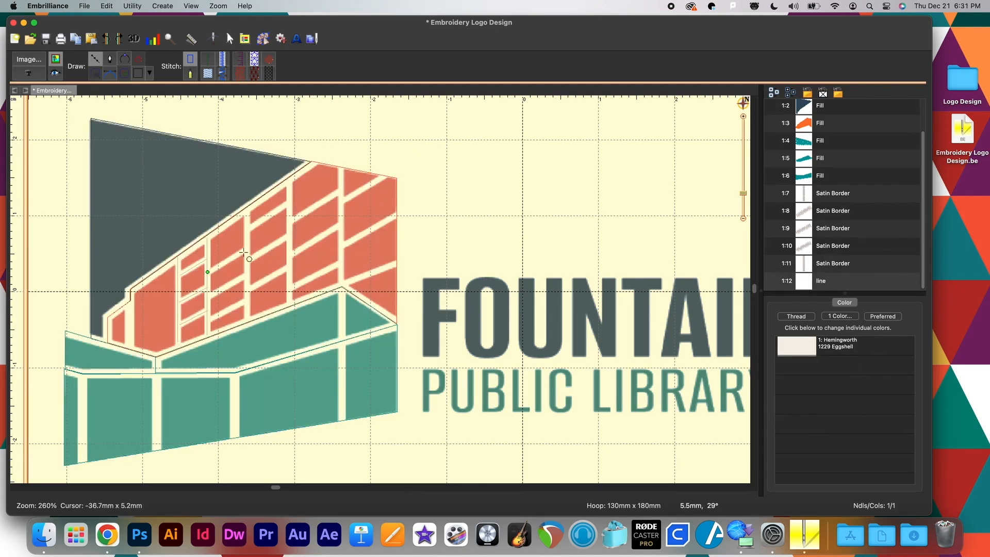
left_click(250, 248)
left_click(94, 61)
left_click_drag(207, 296, 248, 274)
left_click(95, 60)
left_click_drag(207, 321, 247, 300)
Draw a vertical line over the third divider and three slanted lines over the crossbars between the third and fourth dividers
left_click(96, 60)
left_click_drag(247, 208, 250, 321)
left_click(95, 60)
left_click(95, 58)
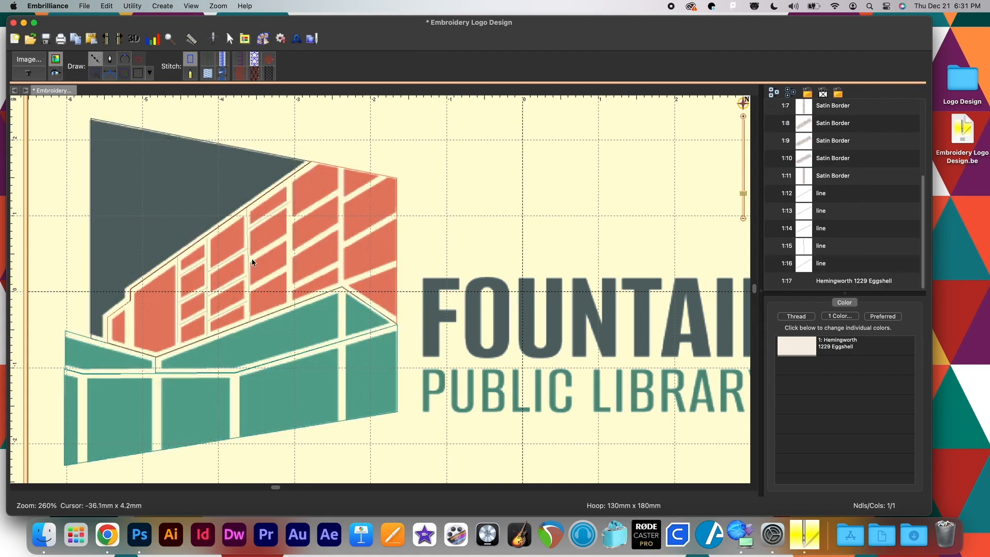
left_click_drag(250, 259, 289, 237)
left_click(95, 59)
left_click_drag(250, 288, 289, 267)
Draw a vertical line over the fourth divider and three slanted lines over the crossbars between the fourth and fifth dividers
left_click(95, 58)
left_click_drag(289, 181, 292, 306)
left_click(95, 59)
left_click_drag(290, 222, 341, 190)
left_click(95, 59)
left_click_drag(289, 255, 341, 226)
left_click(95, 59)
left_click_drag(290, 287, 341, 262)
Draw a vertical line over the fifth divider and three slanted lines from it toward the orange shape's outer edge
left_click(95, 59)
left_click_drag(341, 169, 343, 289)
left_click(95, 59)
left_click_drag(341, 200, 385, 175)
left_click(95, 58)
left_click_drag(343, 245, 396, 215)
left_click(95, 59)
left_click_drag(342, 285, 396, 264)
key("Return")
Draw an open path up the small section's divider and along the diagonal gap between the dark and orange shapes to its upper end
left_click(95, 59)
left_click(130, 349)
left_click(131, 289)
left_click(311, 160)
key("Return")
Draw an open path around the small orange section's outer edge and place it before the long diagonal path in the object order
left_click(95, 59)
left_click(107, 342)
left_click(107, 316)
left_click(132, 301)
key("Return")
left_click_drag(820, 280, 823, 257)
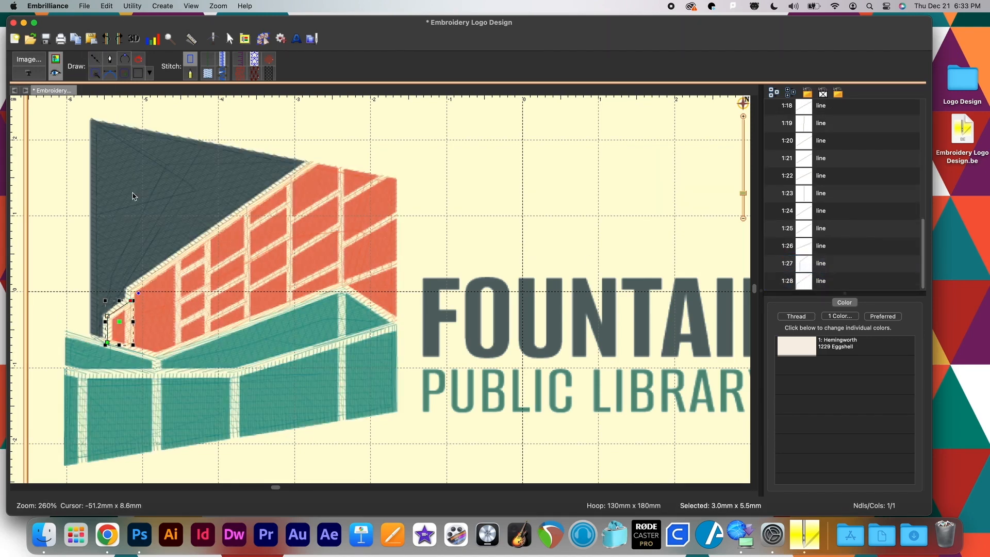
Convert all remaining line objects over the orange shape's dividers, crossbars and outer edges to satin borders
left_click(780, 284)
scroll(781, 283, "up", 5)
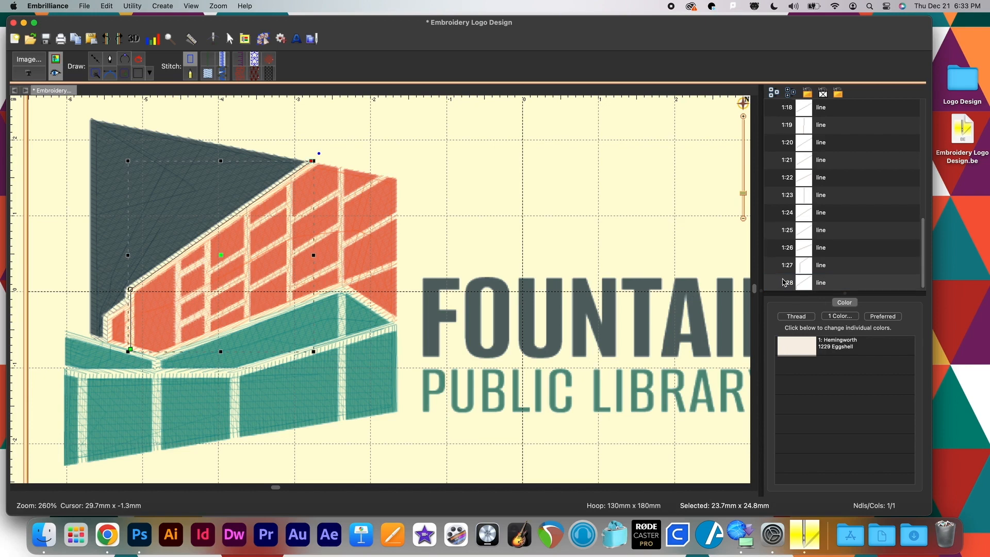
scroll(786, 278, "up", 1)
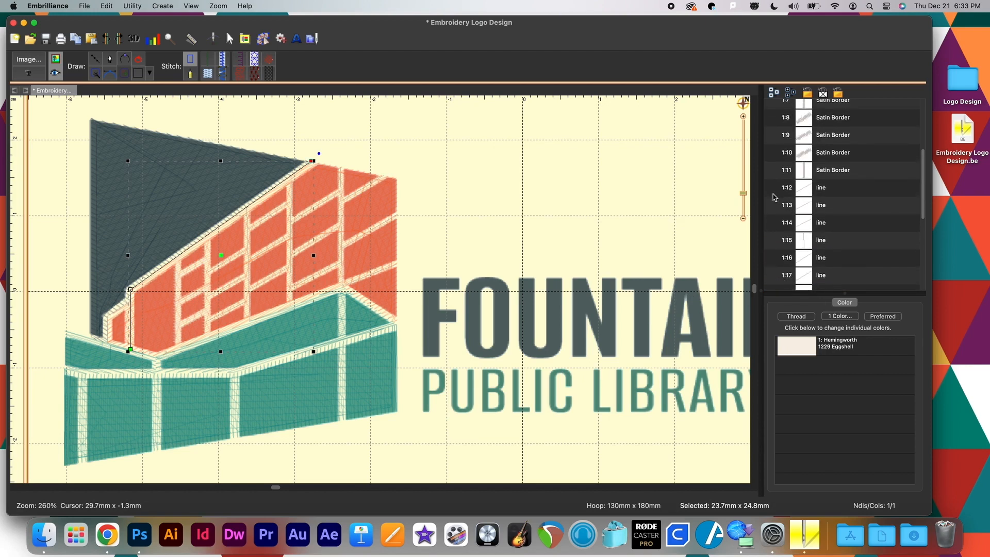
left_click(776, 197, "shift")
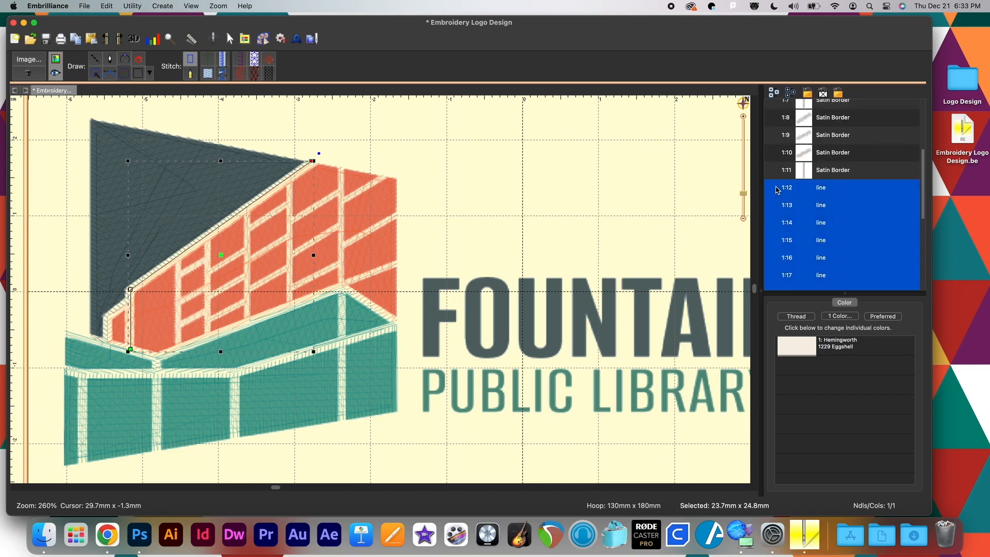
left_click(224, 61)
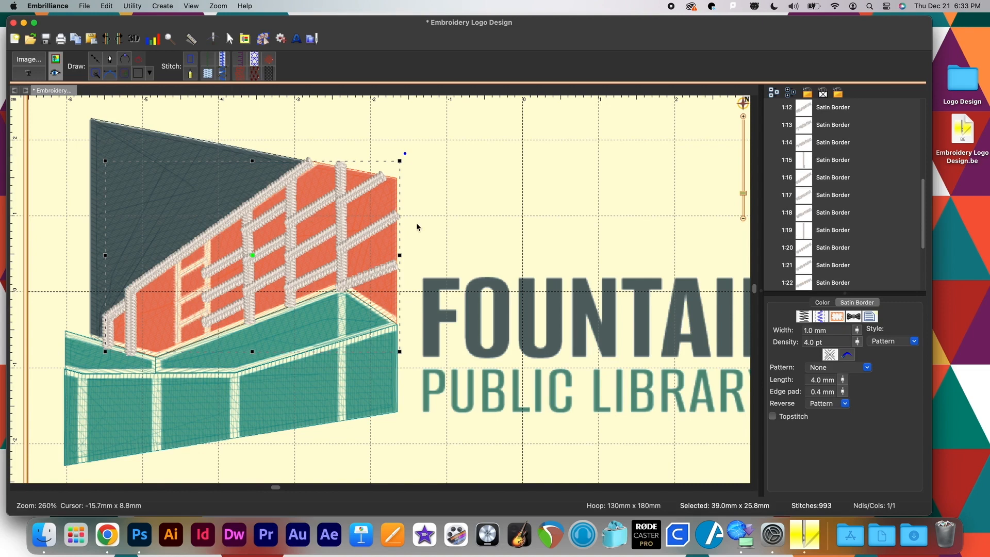
left_click(458, 222)
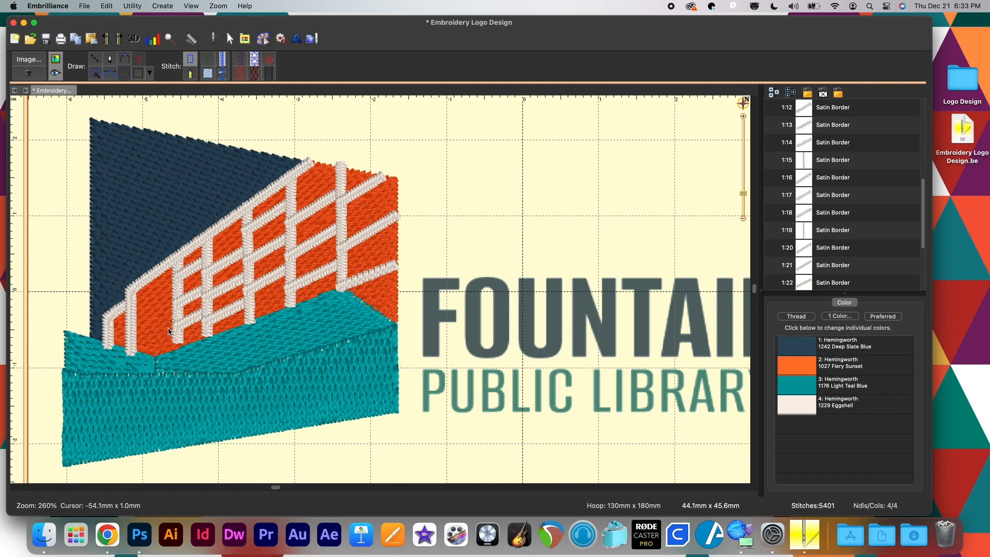
Try placing the small orange section's border after the long diagonal border in the object order, and restore the previous order
scroll(877, 247, "down", 3)
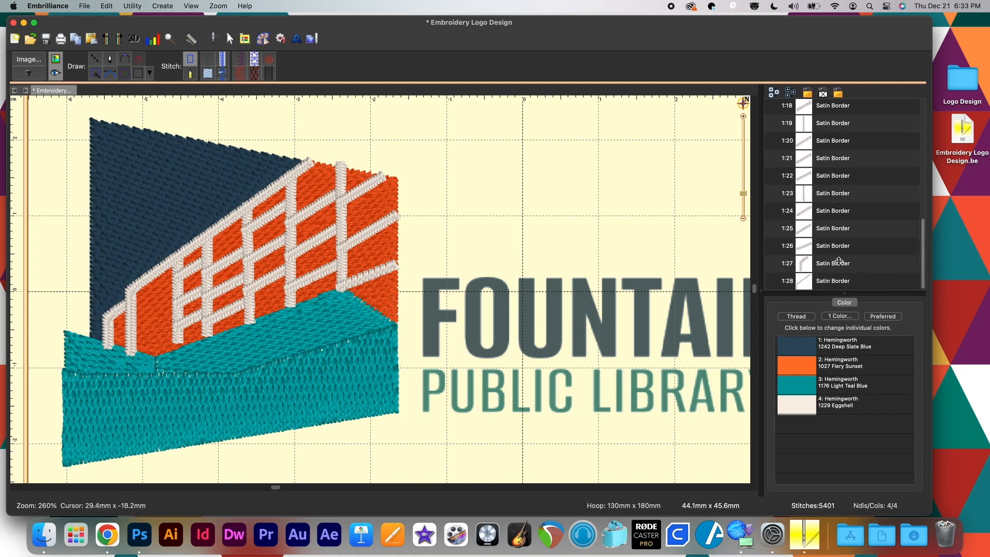
left_click(774, 265)
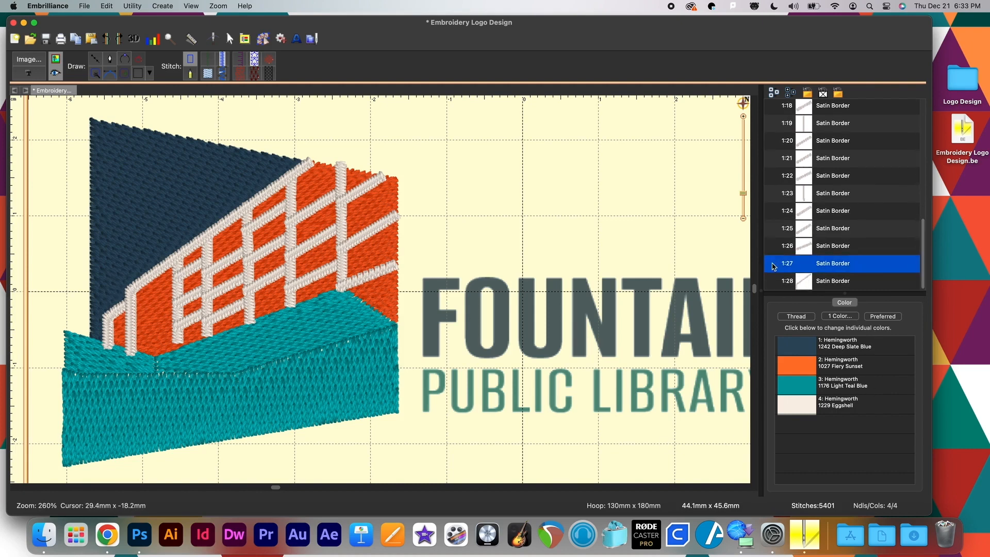
left_click_drag(775, 265, 777, 292)
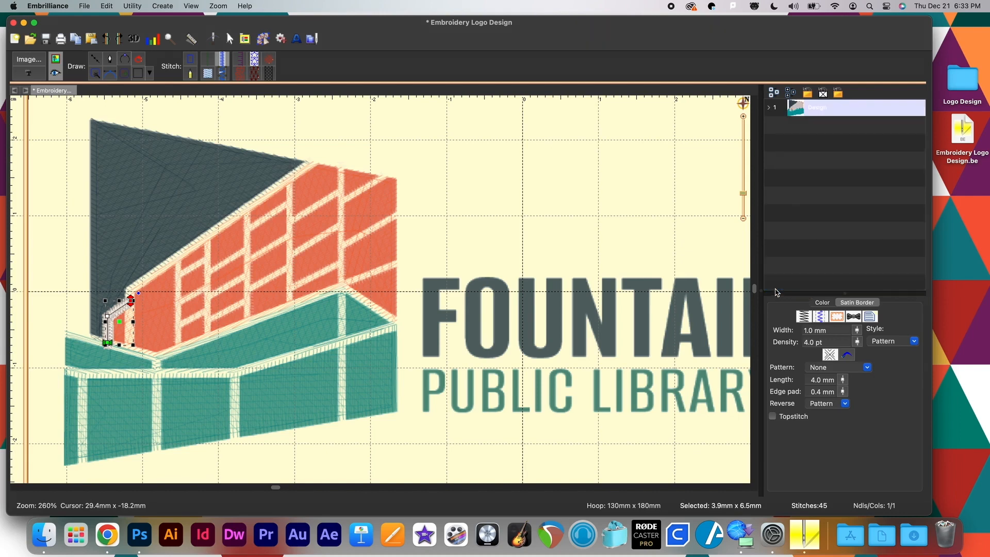
left_click(769, 108)
left_click_drag(924, 156, 918, 294)
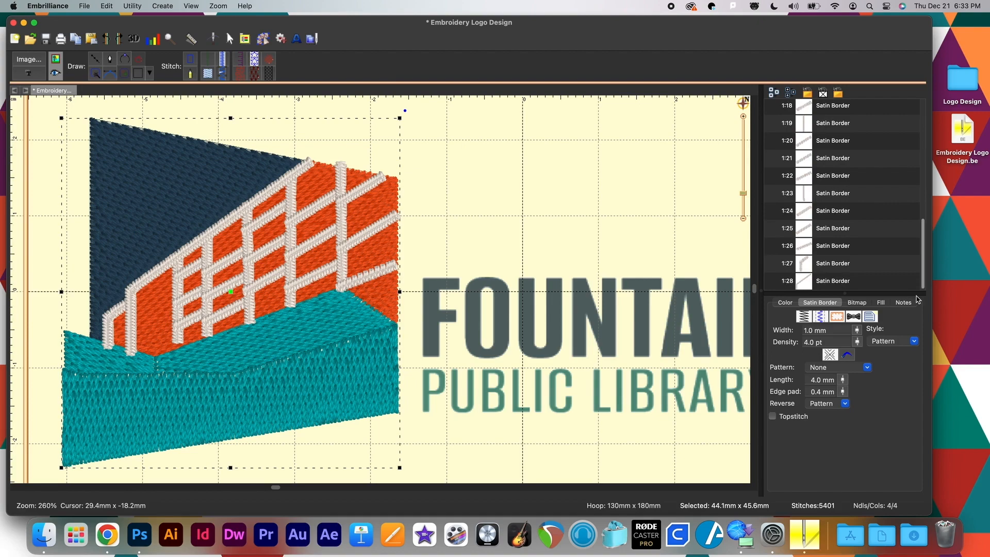
double_click(845, 281)
key("Return")
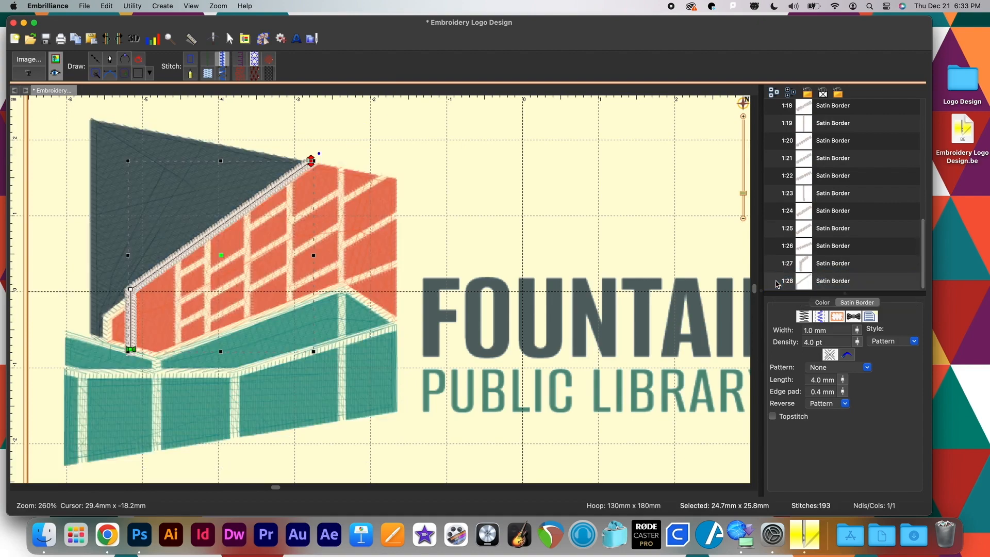
left_click(451, 227)
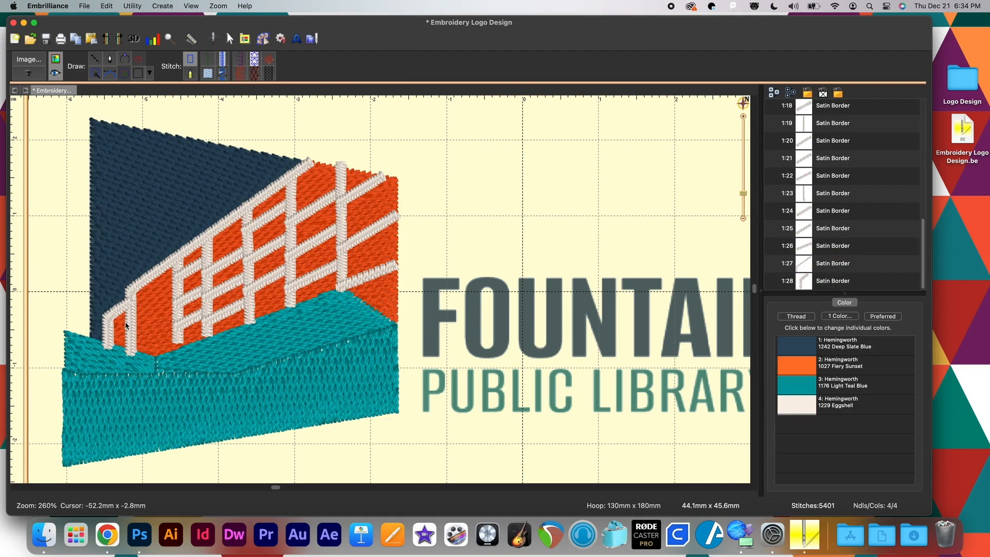
left_click(776, 282)
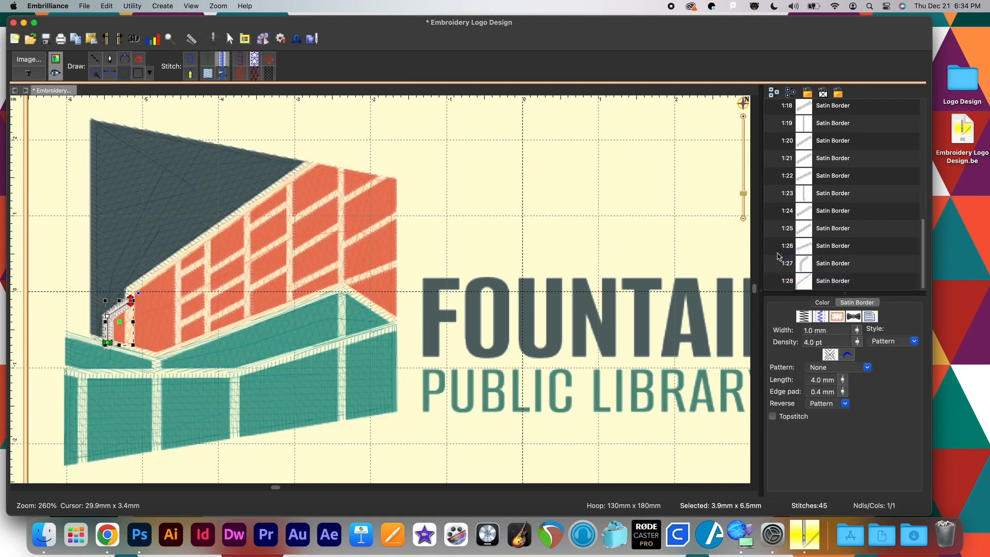
left_click(550, 200)
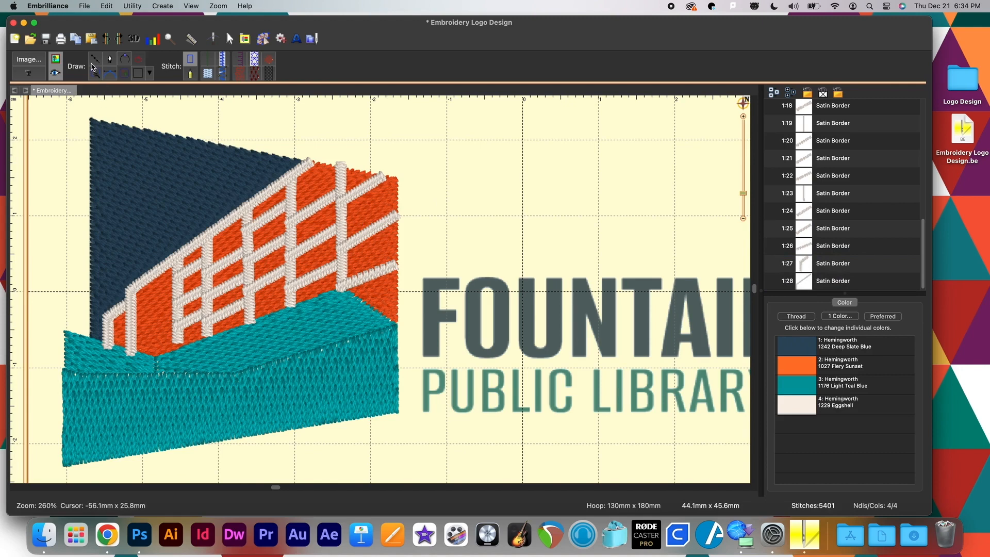
Compare the stitches with the background logo, realign the first divider's satin border with its gap and extend its lower end to about 11.7 mm tall overall
left_click(54, 74)
left_click(54, 74)
left_click(54, 74)
left_click(54, 75)
left_click(179, 317)
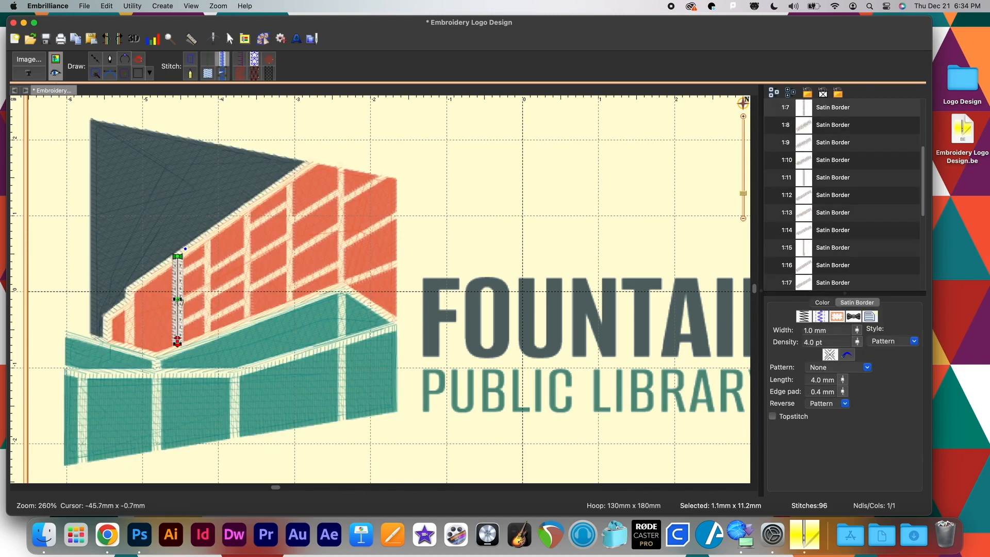
left_click_drag(180, 302, 176, 306)
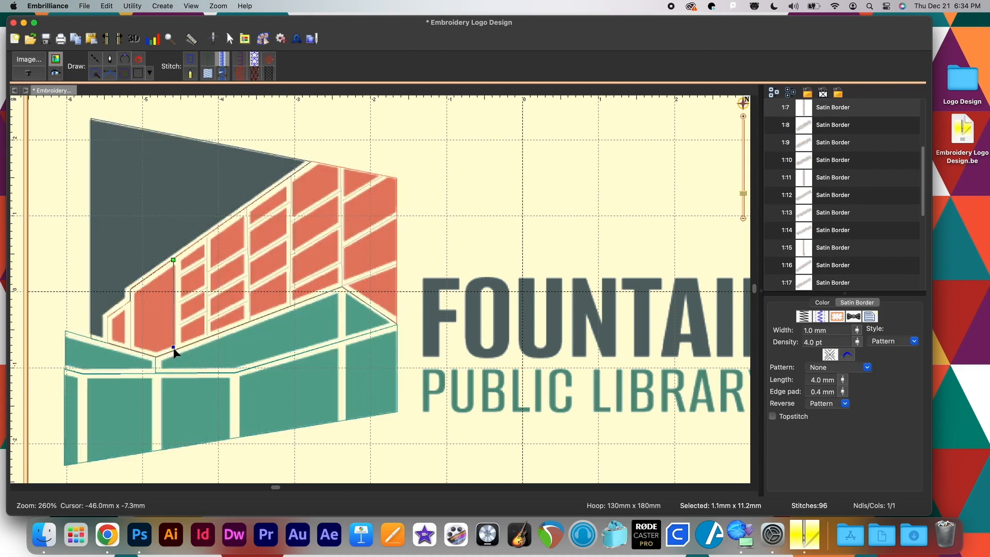
left_click_drag(174, 348, 173, 350)
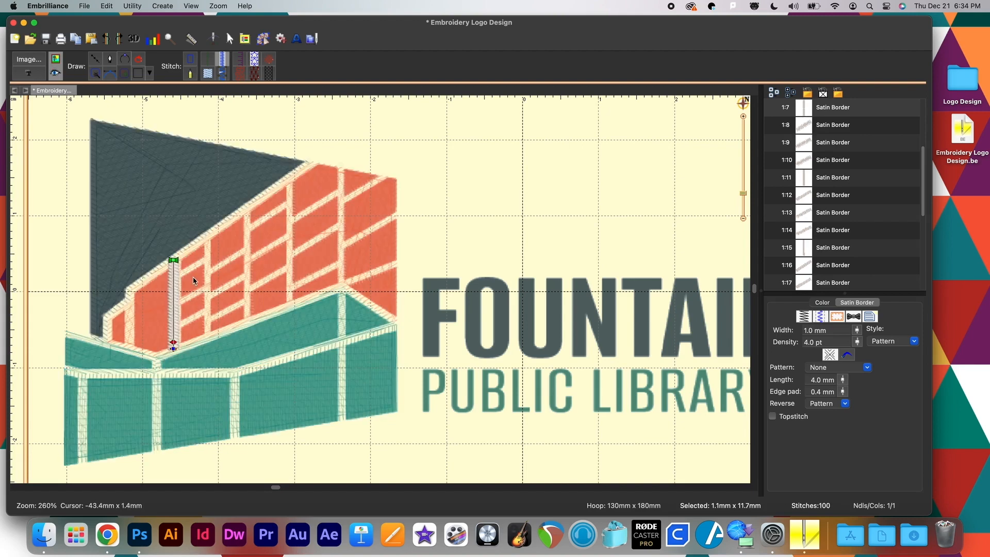
left_click(421, 197)
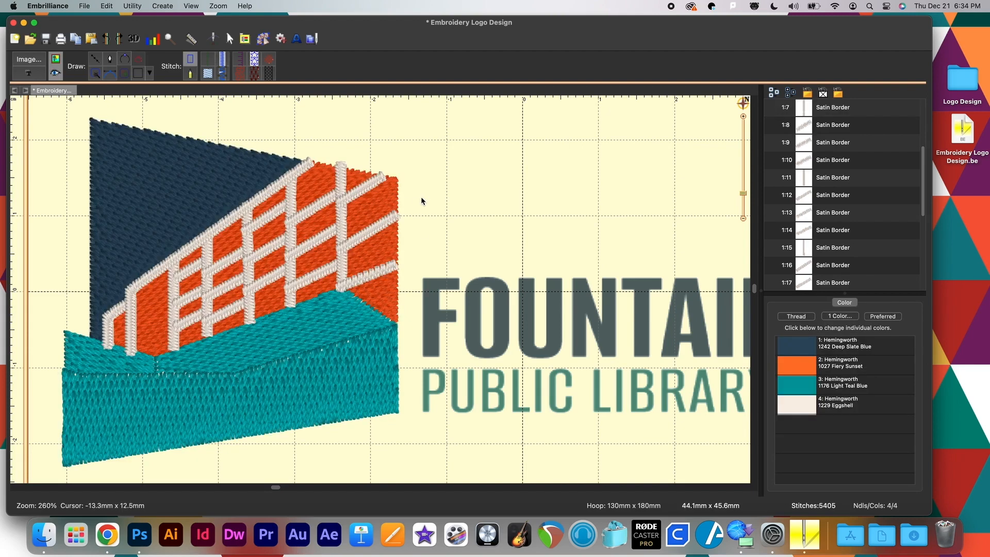
Set the start nib of the fifth divider's satin border to Normal
left_click(342, 173)
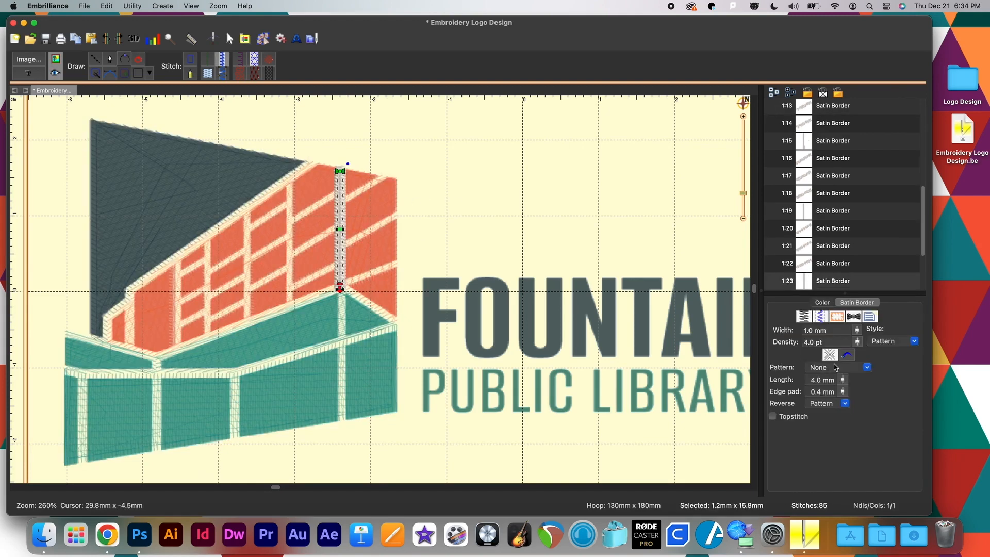
left_click(849, 356)
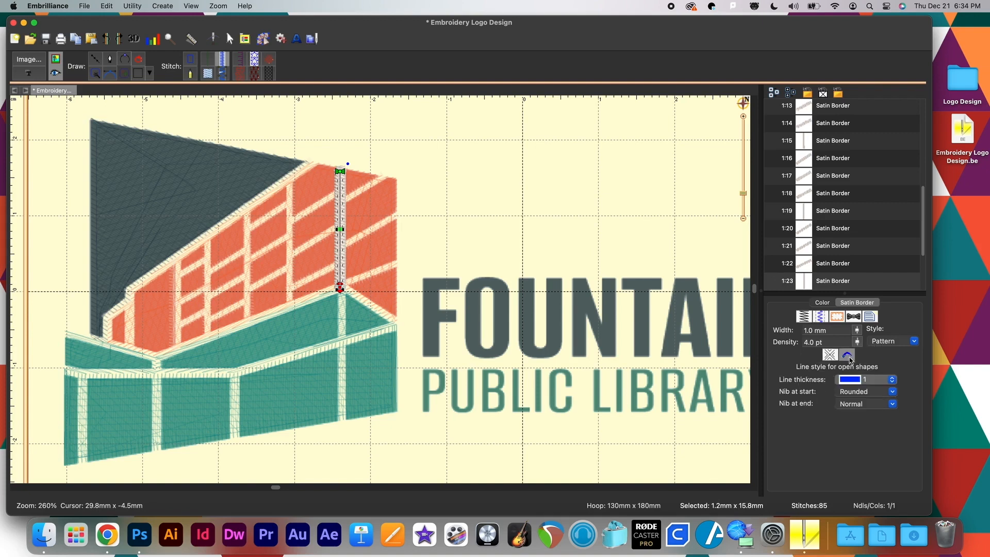
left_click(892, 392)
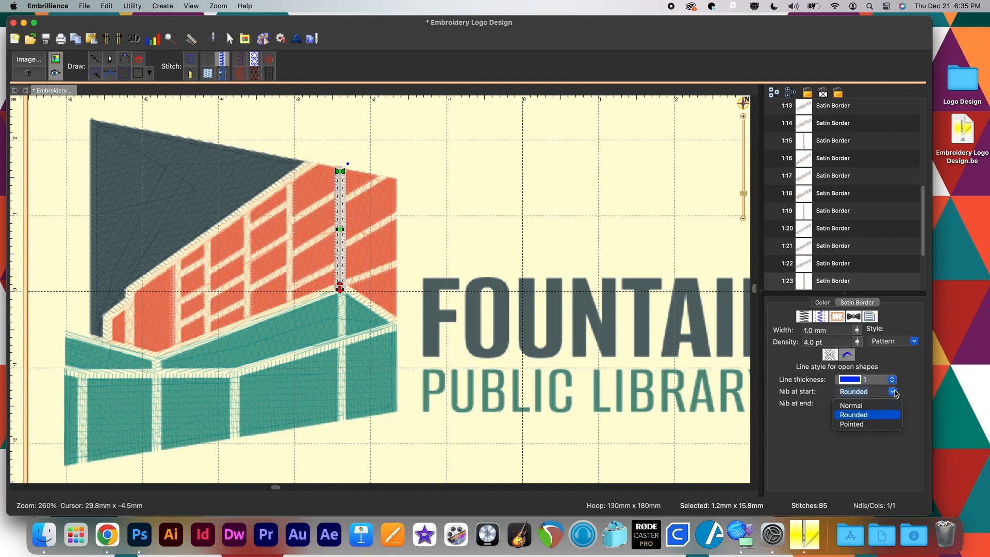
left_click(871, 407)
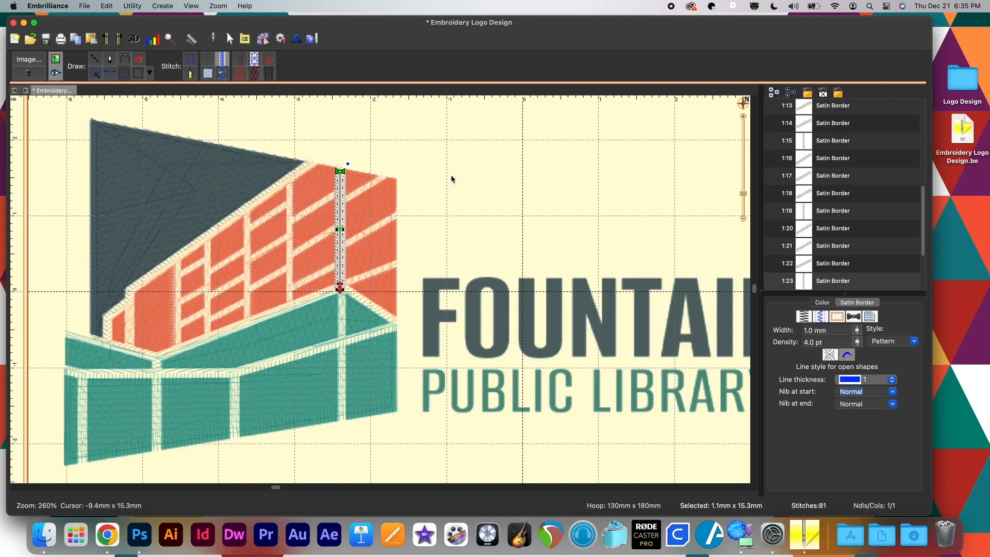
left_click(451, 174)
Set the start nib of the fifth divider's satin border to Pointed and lower its upper end slightly
left_click(342, 182)
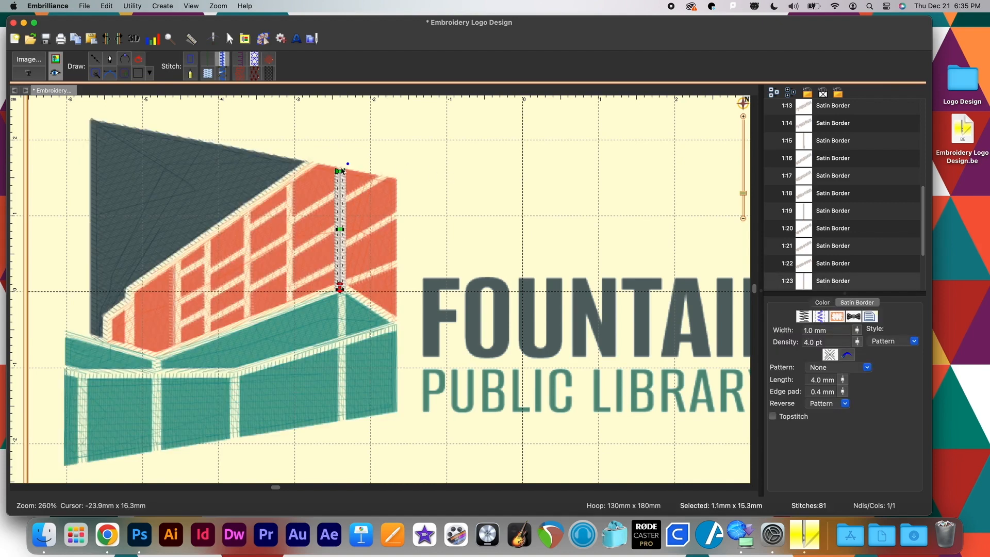
left_click(847, 355)
left_click(893, 392)
left_click(870, 429)
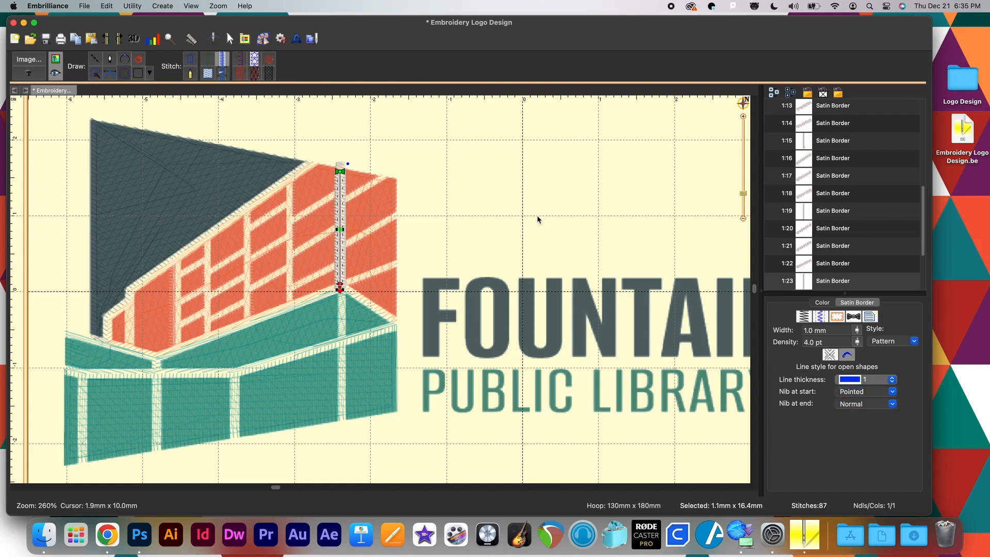
left_click(537, 215)
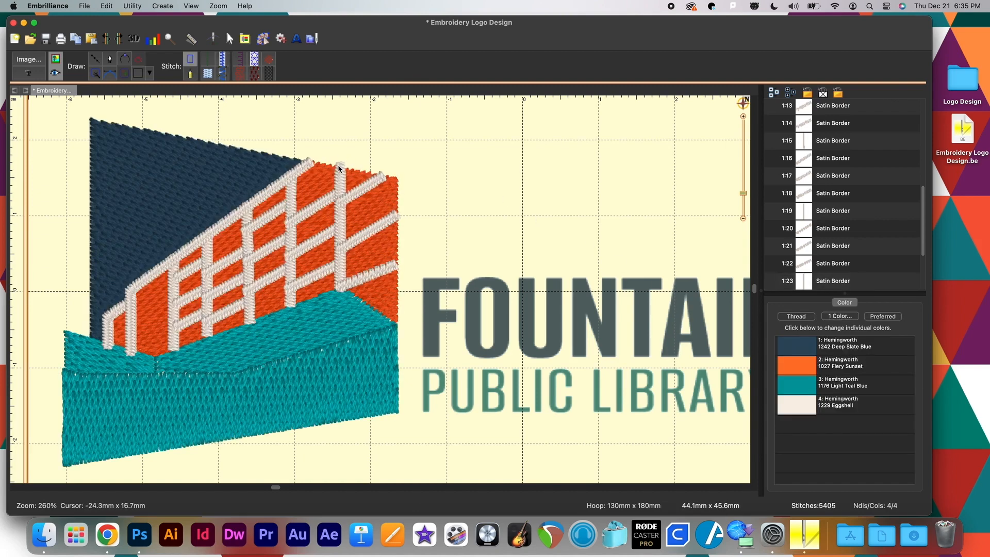
left_click(341, 169)
left_click_drag(340, 172, 340, 175)
left_click(466, 191)
Pull back the upper end of the long diagonal satin border between the dark and orange shapes
left_click(308, 162)
left_click(441, 208)
left_click(305, 165)
left_click(519, 202)
Shorten the lowest outermost crossbar's satin border by moving its outer end inward from the orange shape's edge
left_click(365, 185)
left_click(373, 230)
left_click(372, 274)
left_click(454, 242)
left_click(392, 266)
left_click_drag(398, 263, 389, 264)
left_click(434, 252)
Shorten the middle outermost crossbar's satin border by moving its outer end inward from the orange shape's edge
left_click(343, 287)
left_click(424, 263)
left_click(392, 219)
left_click_drag(397, 215, 389, 218)
left_click(428, 232)
left_click(336, 250)
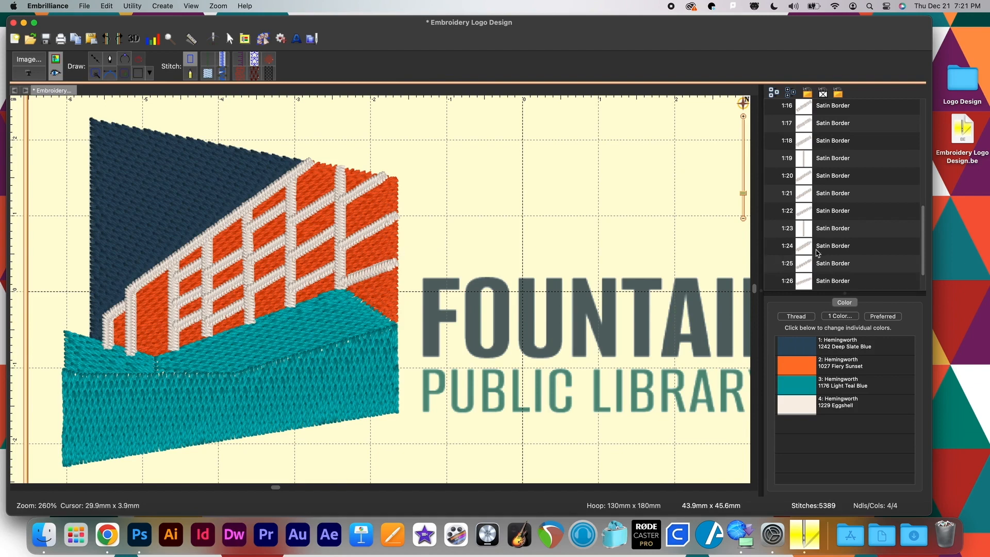
Start an open path along the teal shape's upper edge, from its far-left corner through the valley and peak to its right corner
scroll(818, 252, "down", 2)
left_click(831, 281)
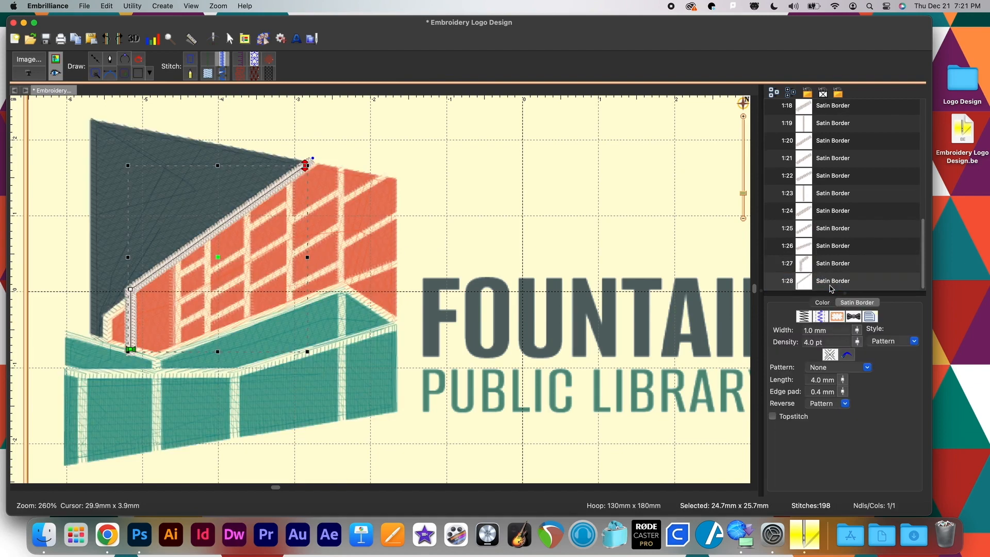
left_click(100, 61)
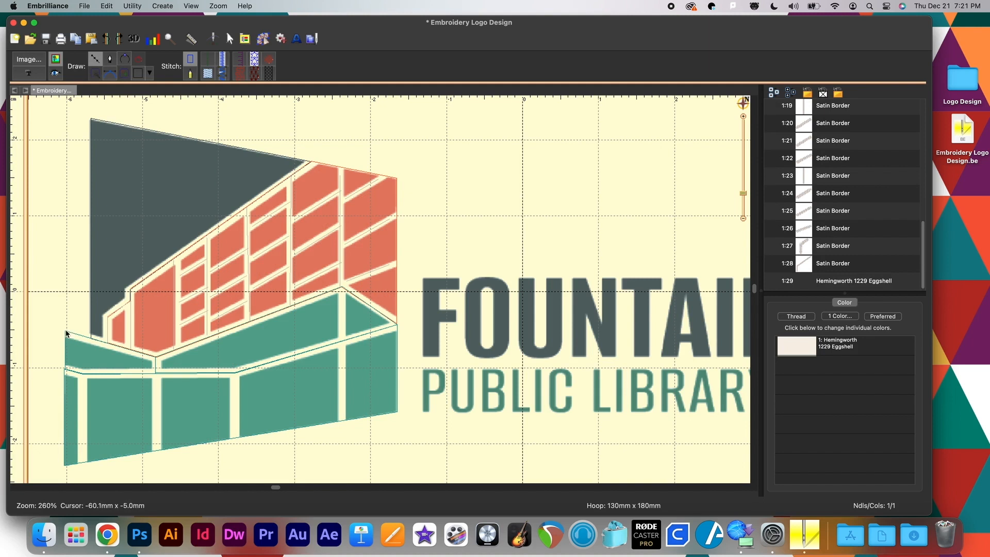
left_click(66, 330)
left_click(155, 356)
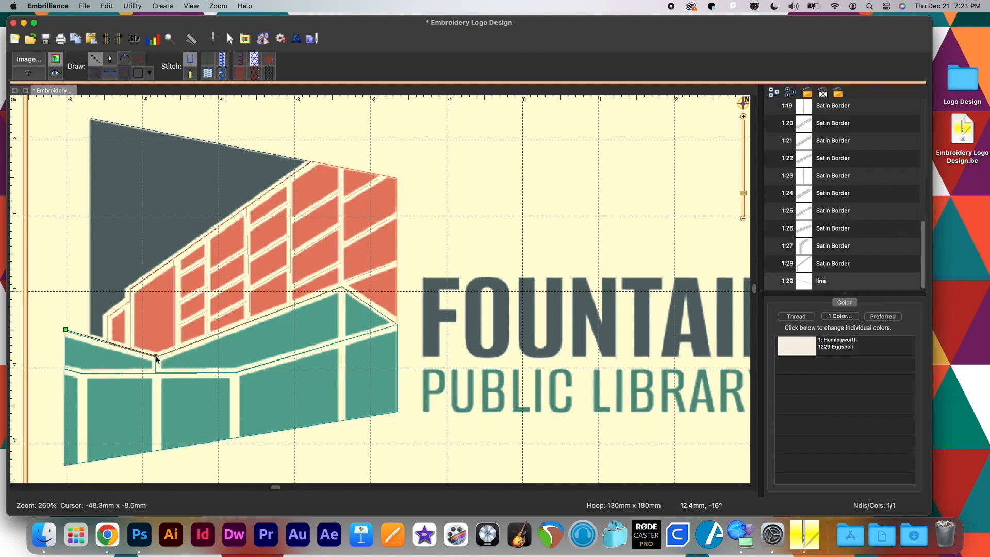
left_click(342, 287)
left_click(397, 324)
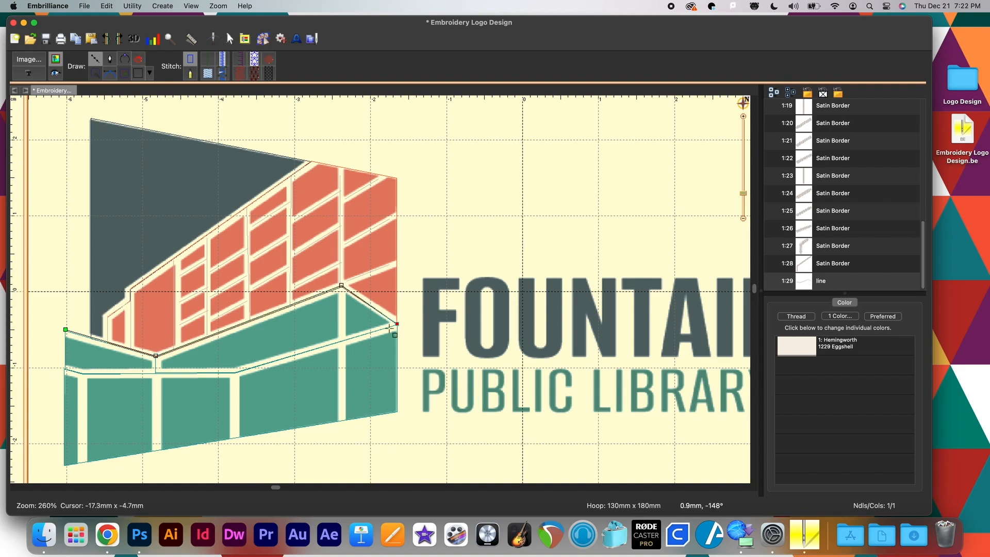
Continue the path back along the teal shape's lower gap to its left edge and convert it to a satin border
left_click(236, 372)
left_click(156, 372)
left_click(82, 372)
left_click(64, 369)
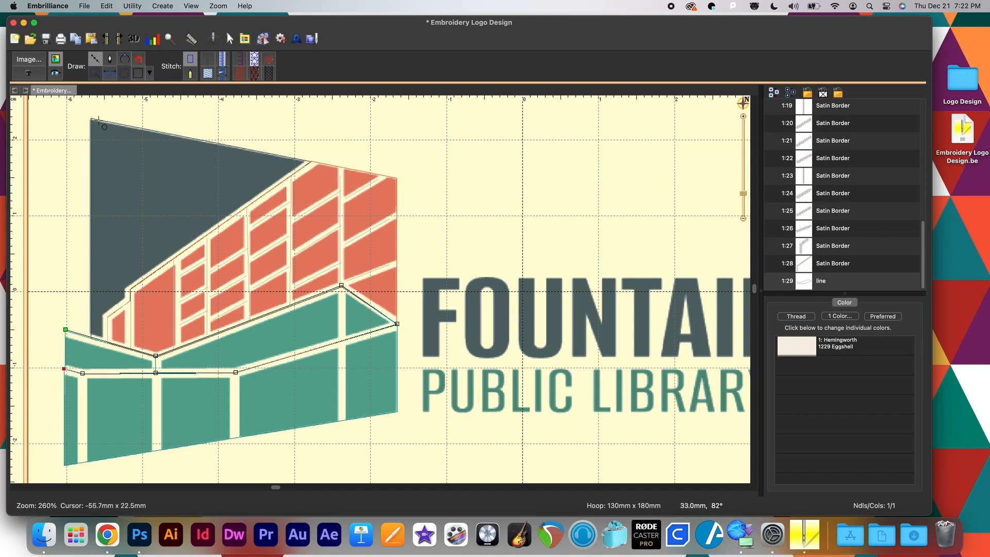
key("Return")
left_click(226, 63)
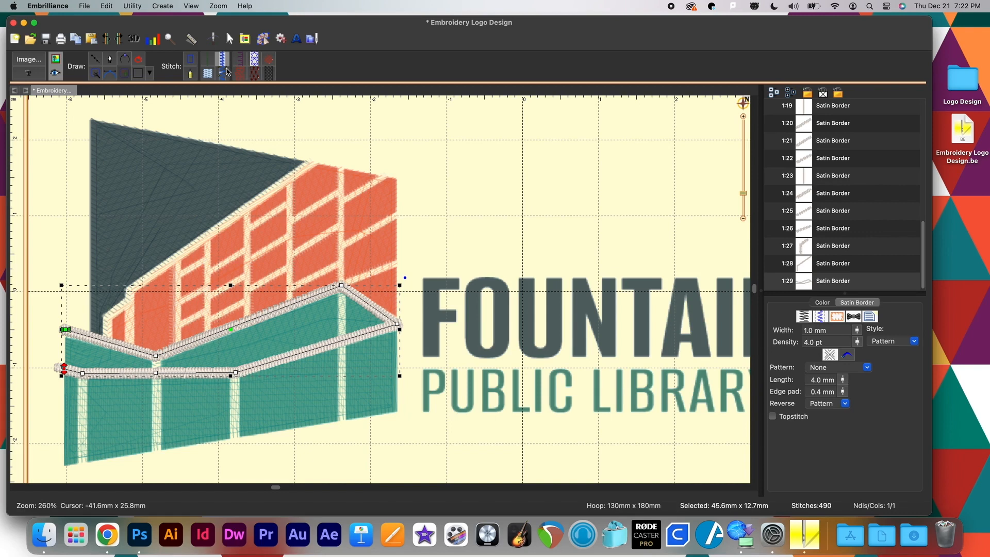
left_click(418, 208)
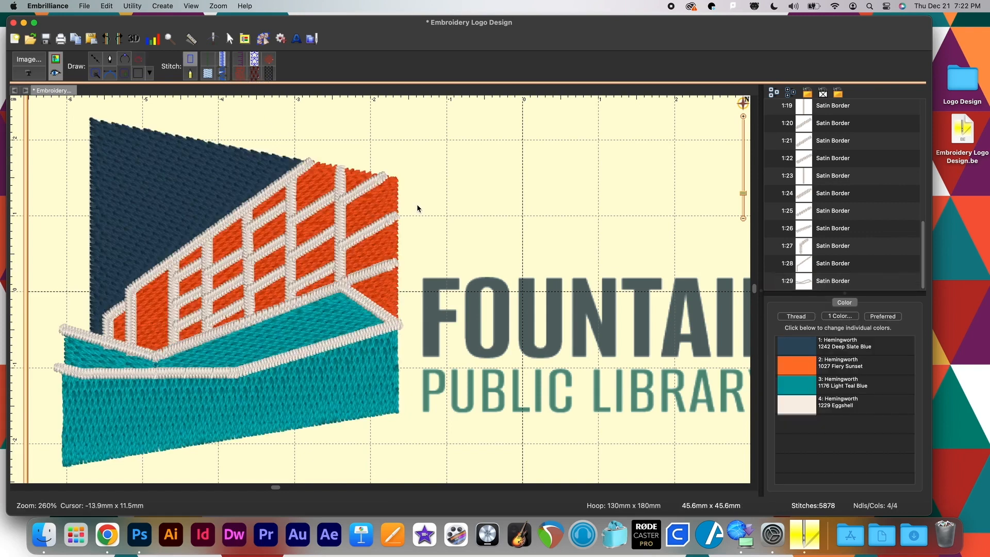
Draw four vertical lines over the teal shape's dividers, starting the last one at the peak
left_click(95, 59)
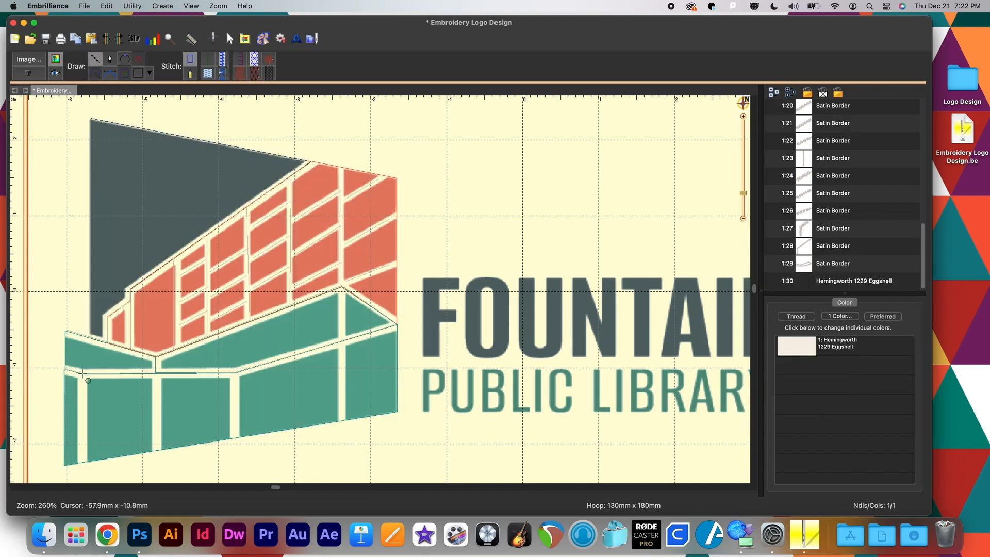
left_click_drag(83, 373, 84, 460)
left_click_drag(156, 373, 157, 449)
left_click_drag(236, 372, 237, 436)
left_click_drag(342, 285, 345, 424)
left_click(405, 421)
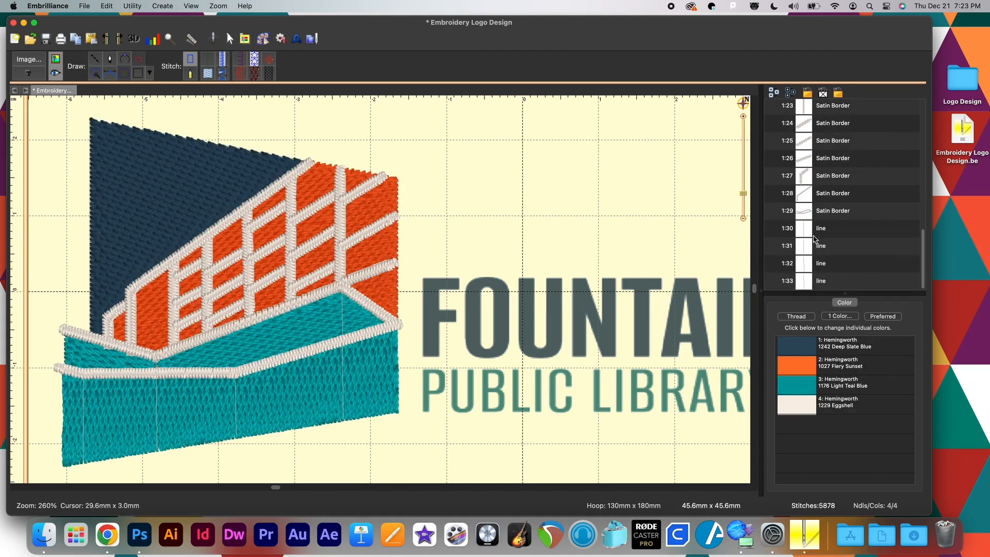
Convert the four vertical divider lines over the teal shape to satin borders
left_click(844, 236)
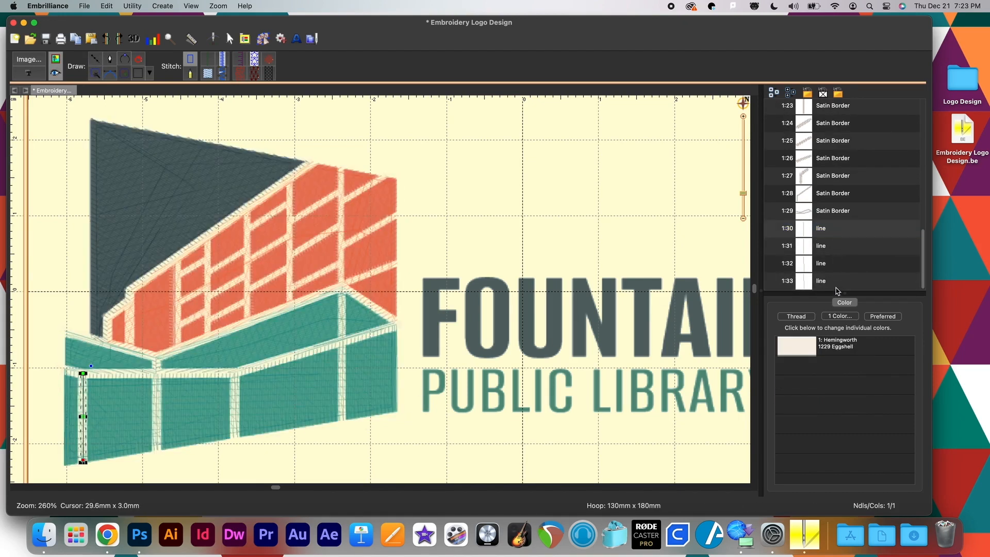
left_click(837, 281, "shift")
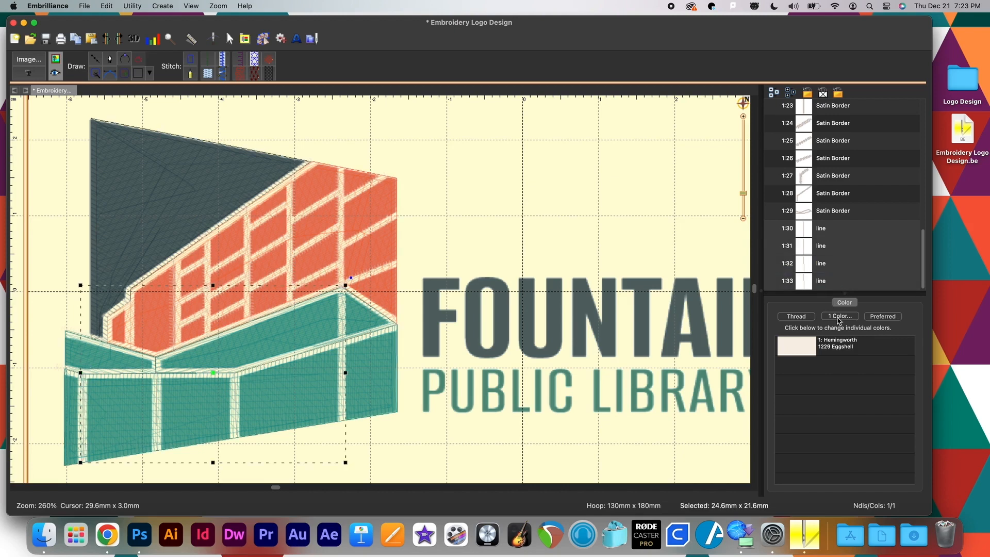
left_click(219, 61)
Adjust the lower ends of the four vertical satin borders to meet the teal shape's bottom edge
left_click(83, 454)
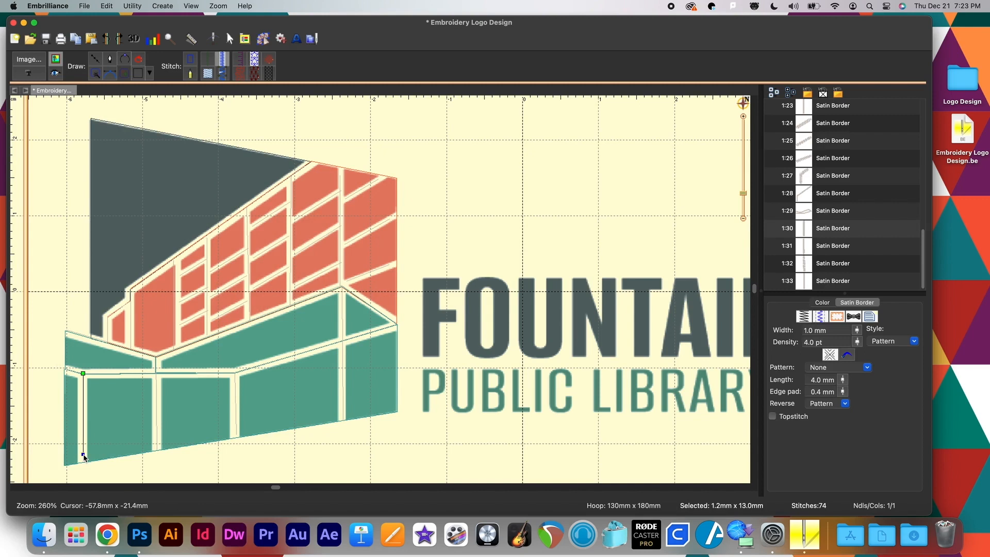
left_click(155, 447)
left_click(236, 432)
left_click(343, 419)
left_click(403, 439)
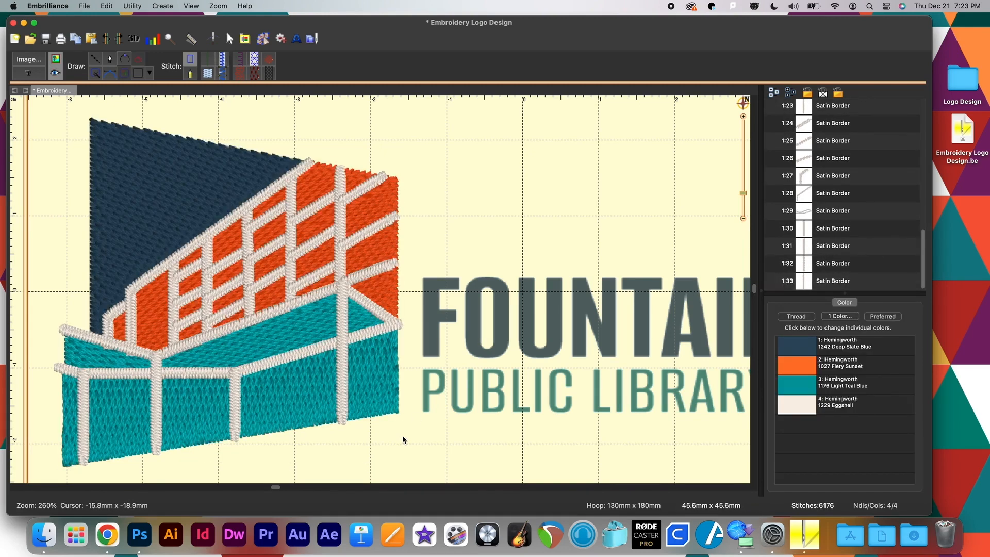
Fine-tune the upper end of the tallest vertical border where it meets the teal shape's peak
left_click(342, 293)
key("Escape")
left_click(342, 288)
key("Escape")
left_click(337, 283)
left_click(428, 277)
left_click(343, 285)
left_click(449, 252)
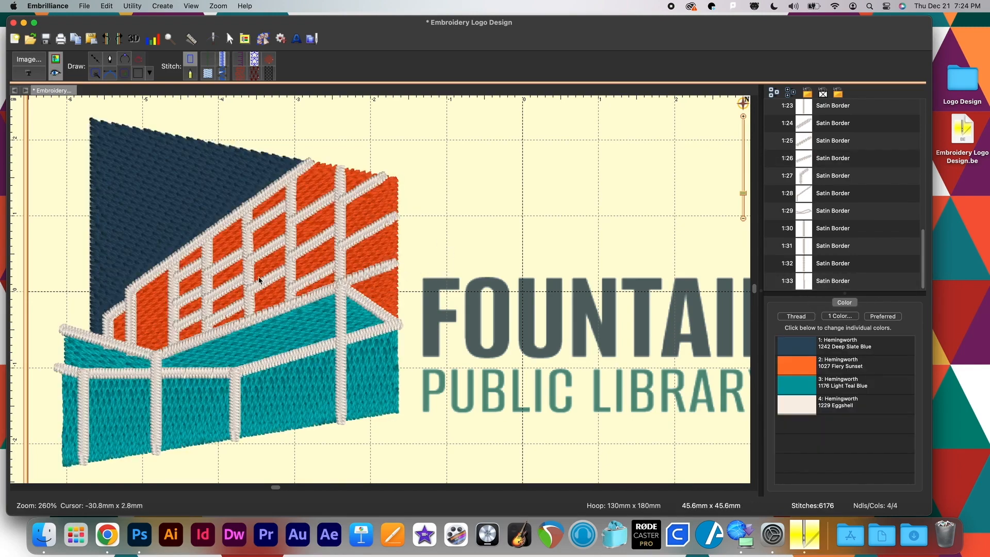
Fine-tune the crossbar satin borders between the middle columns of the orange grid
left_click(230, 261)
left_click(230, 288)
left_click(229, 308)
key("Escape")
left_click(315, 280)
left_click(457, 203)
Align the two leftmost vertical satin borders of the orange grid with the artwork
left_click(190, 272)
left_click(174, 288)
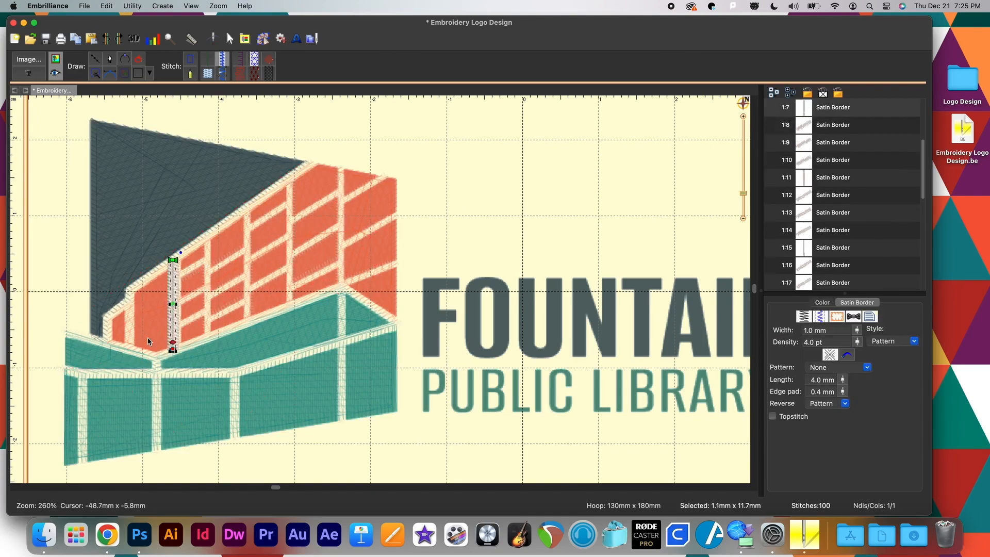
key("Escape")
left_click(132, 325)
left_click(445, 174)
Refine the orange grid's middle and outer vertical borders and the small bordered section at its far left
left_click(55, 73)
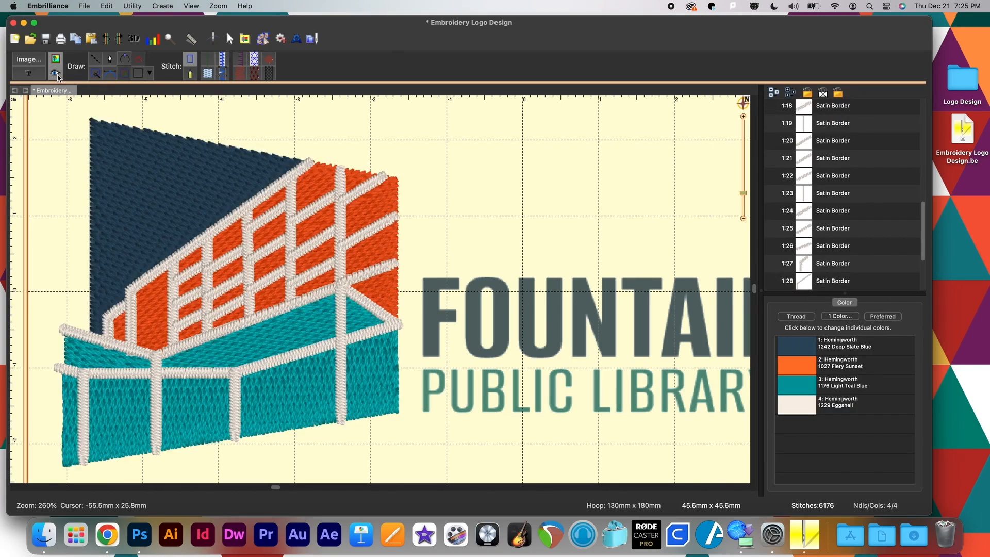
left_click(247, 261)
left_click(341, 230)
left_click(132, 317)
left_click(108, 325)
left_click(419, 234)
Adjust the lower end of the orange grid's fourth vertical border and the nearby outermost crossbar
left_click(293, 282)
key("Escape")
left_click(293, 282)
left_click(448, 252)
left_click(367, 232)
left_click(456, 234)
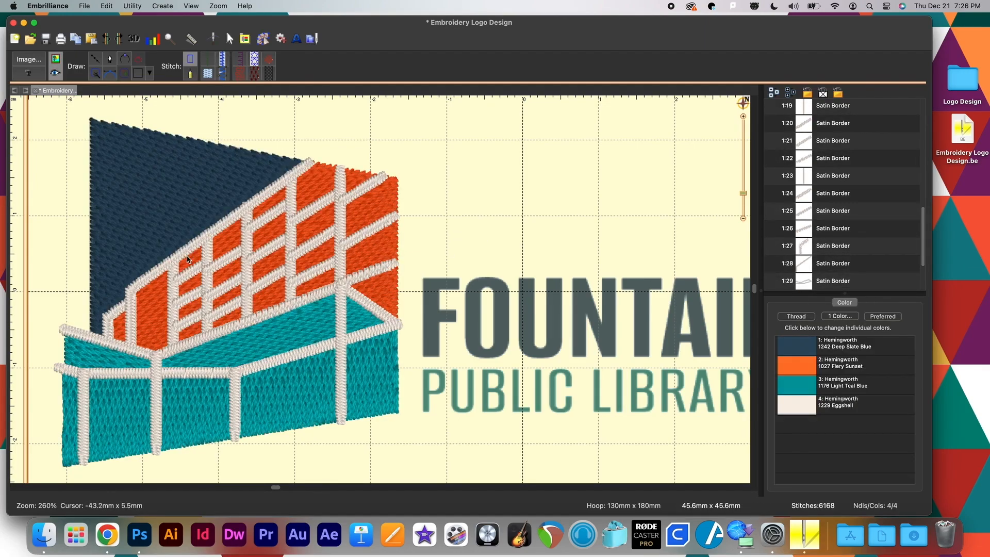
Align the inner ends of the orange grid's crossbars with the vertical borders they meet
left_click(233, 254)
left_click(433, 250)
left_click(308, 274)
left_click(296, 252)
left_click(297, 217)
left_click(348, 243)
left_click(344, 282)
left_click(452, 255)
Move the teal outline border's right corner and its two left ends inward from the teal shape's edges
left_click(393, 323)
left_click(421, 275)
left_click(68, 329)
left_click_drag(68, 330, 70, 331)
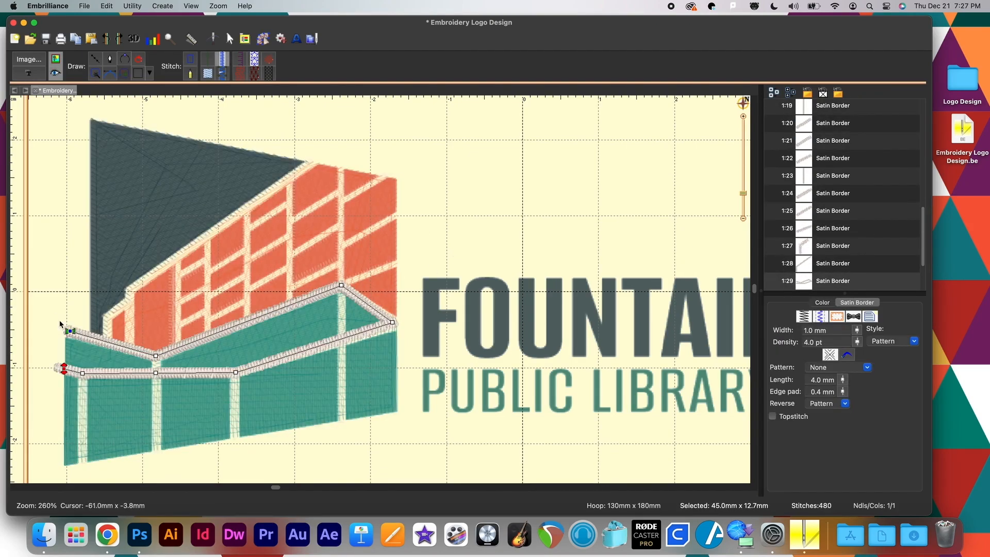
mouse_move(64, 369)
left_mouse_down()
mouse_move(75, 371)
mouse_move(66, 369)
left_mouse_up()
left_click(58, 337)
left_click(69, 330)
left_click(57, 337)
Fine-tune the leftmost teal divider, the teal outline's lower bend and the orange shape's far-left border
left_click(82, 392)
left_click(55, 345)
left_click(237, 376)
left_click(82, 319)
left_click(105, 322)
left_click(83, 318)
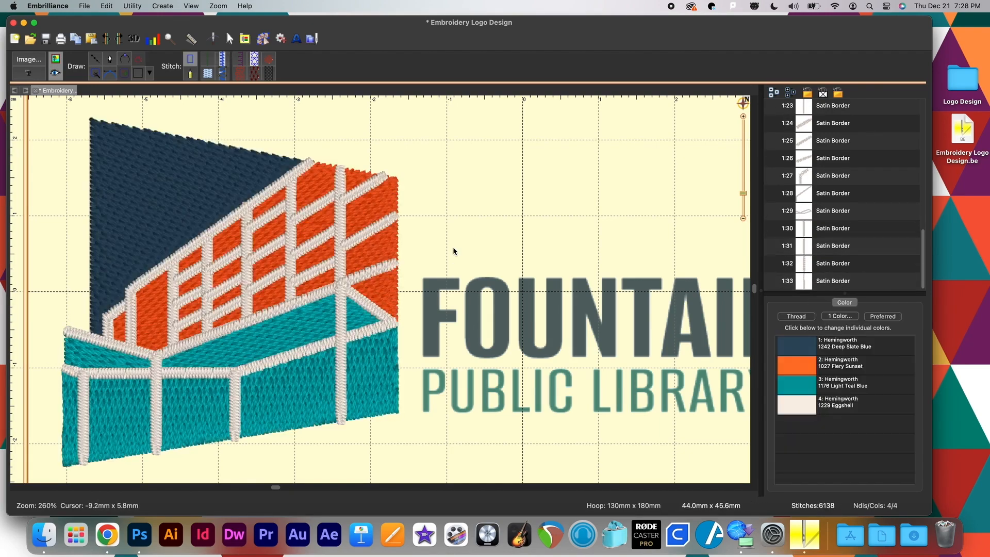
Raise the lower ends of the second, third and fourth teal dividers toward the teal shape's bottom edge
left_click(340, 409)
left_click(235, 430)
left_click(242, 450)
left_click(155, 441)
left_click_drag(156, 443, 155, 439)
left_click(286, 441)
left_click(156, 440)
left_click(192, 462)
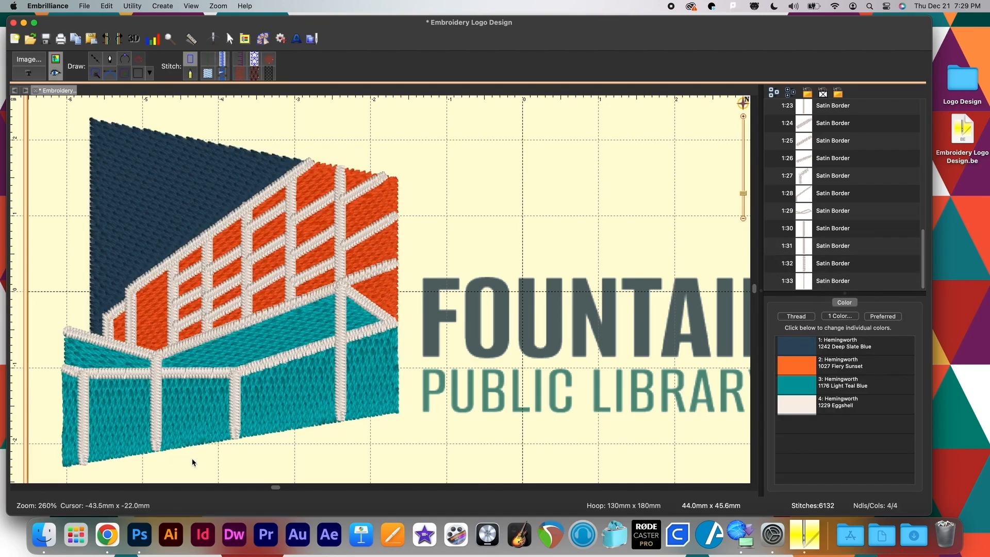
Set the satin width of the second teal divider from the left to 1.5 mm
key("super+minus")
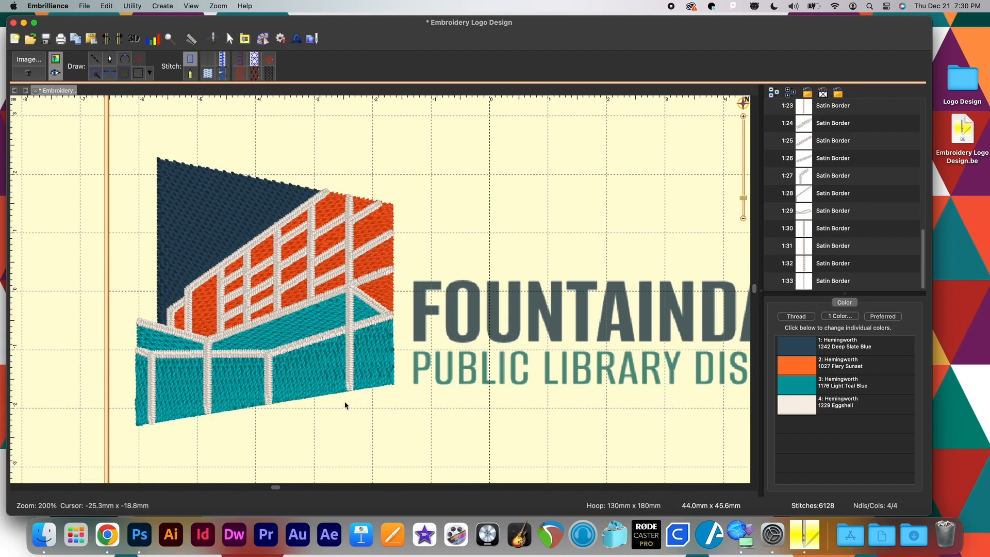
left_click(206, 392)
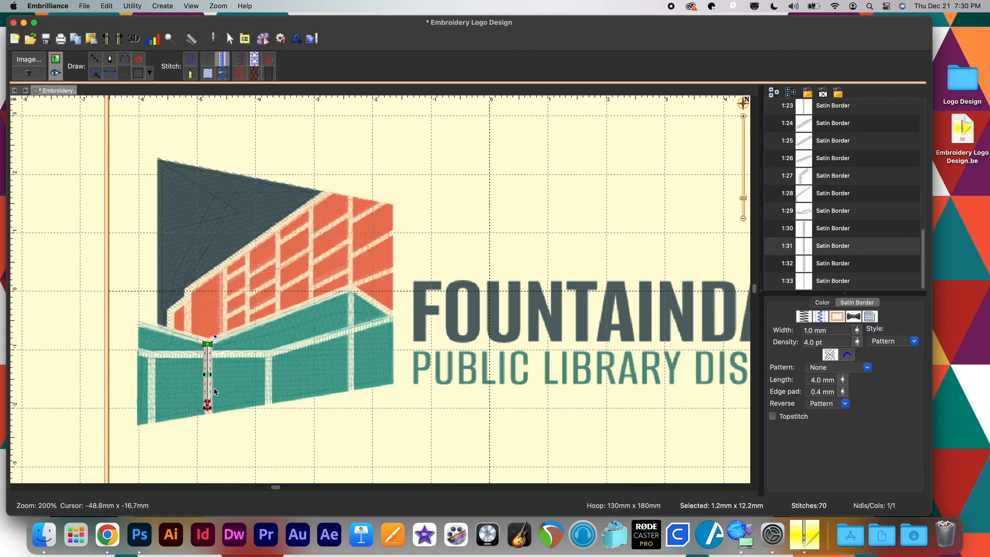
left_click_drag(857, 331, 859, 324)
left_click(463, 467)
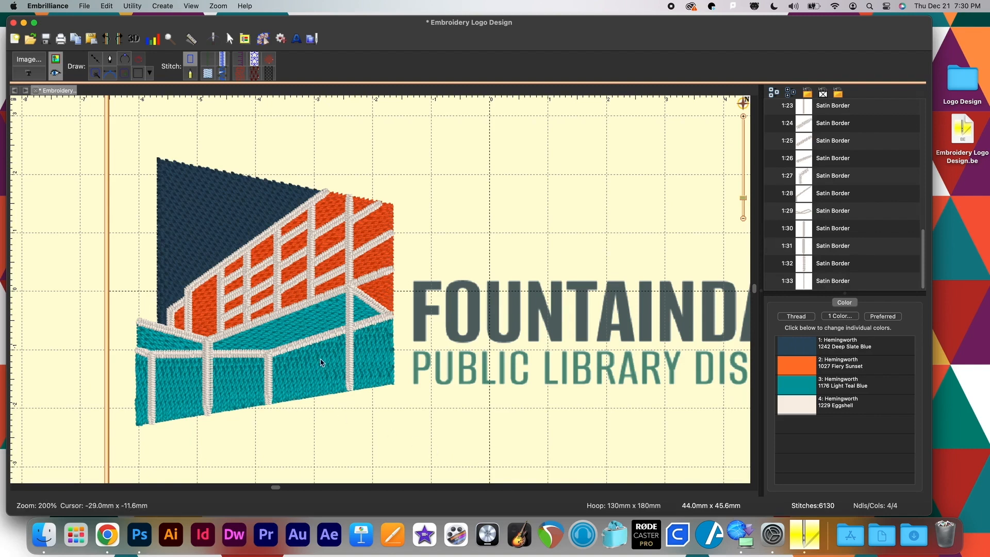
Set the satin width of the tall divider under the teal peak to 2.0 mm
left_click(350, 357)
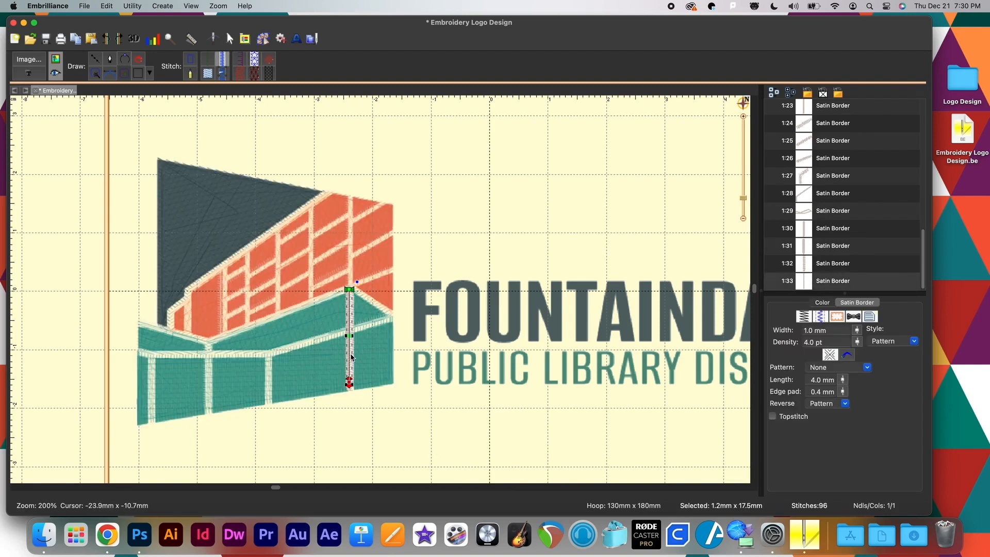
left_click(856, 328)
left_click_drag(854, 328, 855, 318)
left_click(384, 451)
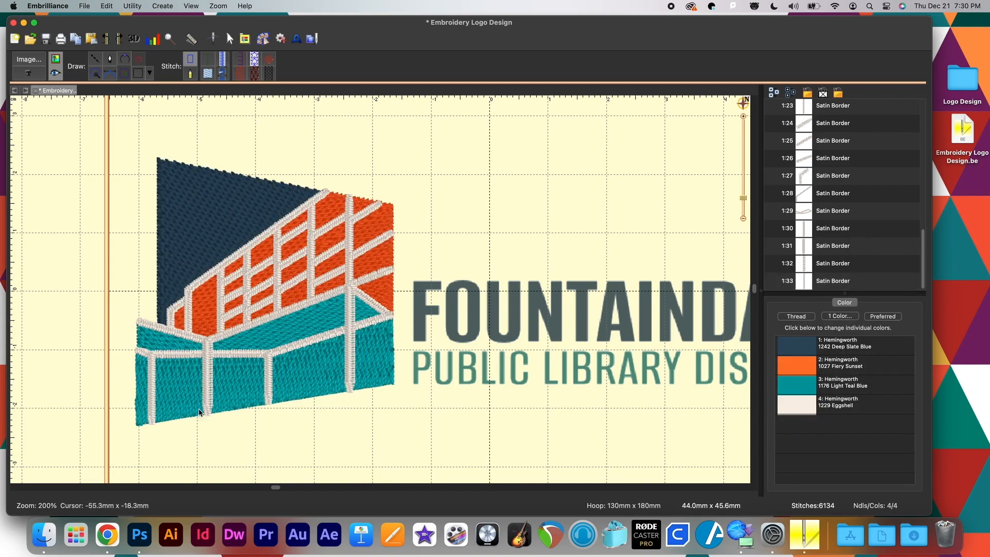
Widen the second teal divider's satin border further to match the tall divider under the peak
left_click(207, 363)
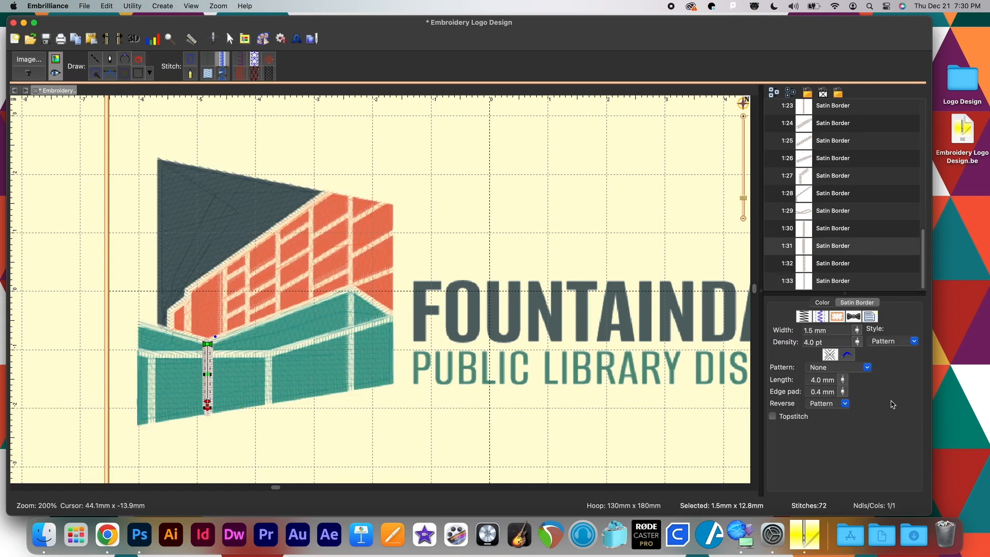
left_click_drag(859, 334, 858, 324)
left_click(411, 429)
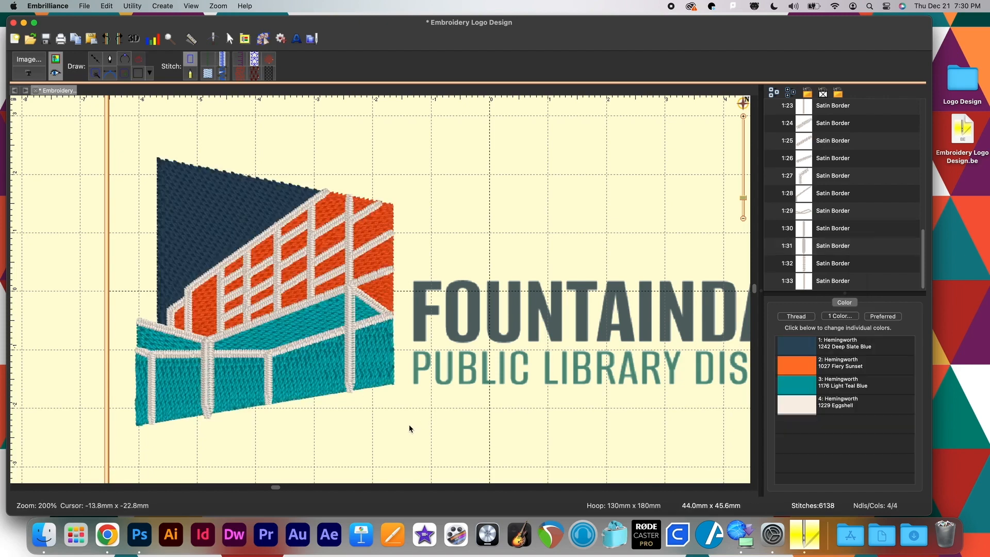
Set the end nib of all four teal divider borders to Normal
left_click(270, 399)
left_click(831, 228)
left_click(830, 281, "shift")
left_click(866, 403)
left_click(862, 419)
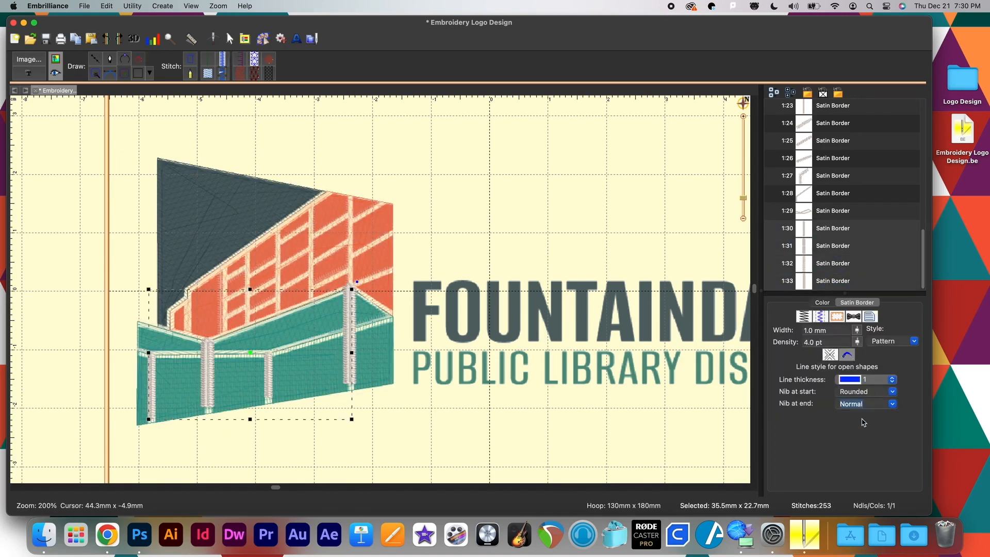
Extend the lower ends of the third divider and the tall peak divider to the teal shape's bottom edge
left_click(289, 437)
double_click(268, 397)
left_click_drag(267, 398, 268, 402)
left_click(269, 413)
double_click(267, 398)
left_click(292, 423)
double_click(350, 384)
left_click_drag(351, 385, 351, 391)
left_click(322, 415)
Adjust the lower ends of the first and second dividers to meet the teal shape's bottom edge
double_click(208, 406)
left_click_drag(208, 407, 151, 419)
left_click(202, 429)
left_click(190, 432)
double_click(156, 414)
left_click(317, 447)
Set the tall peak divider's pattern length to 2.0 mm and view the whole design at 100%
double_click(351, 385)
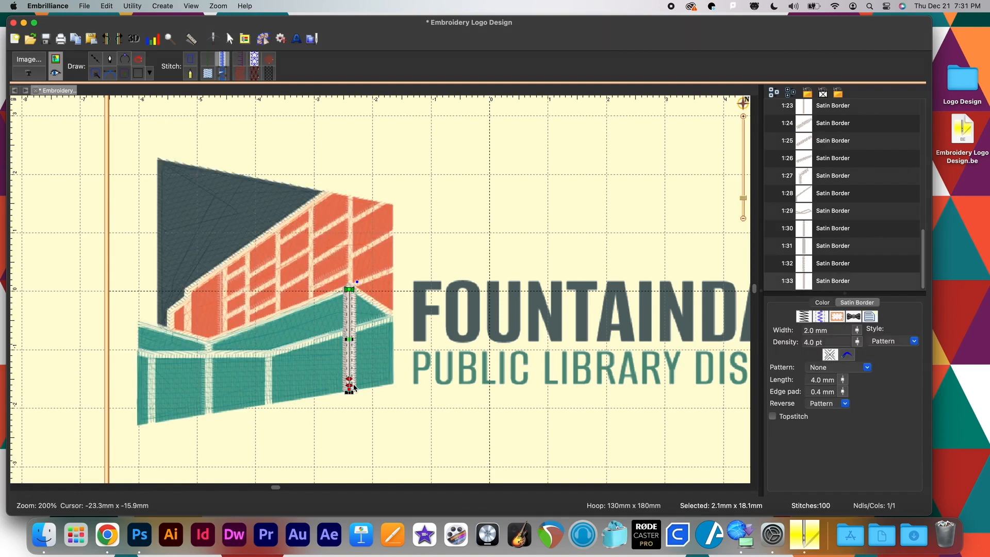
left_click(842, 391)
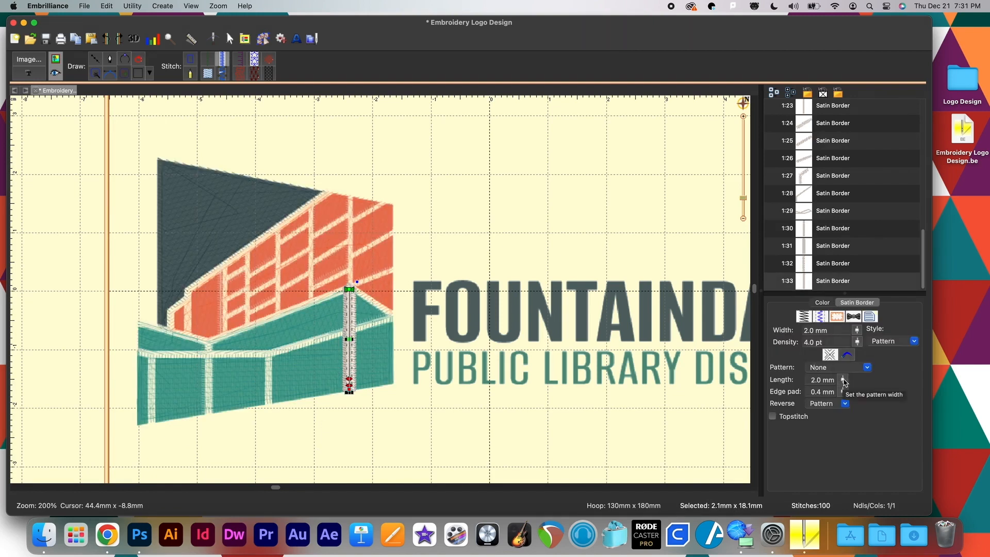
left_click(443, 427)
key("1")
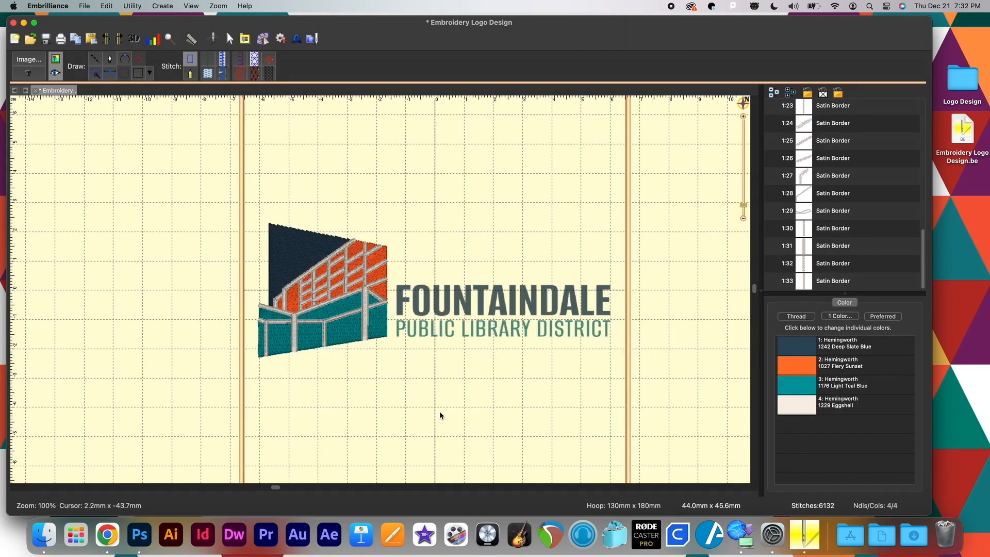